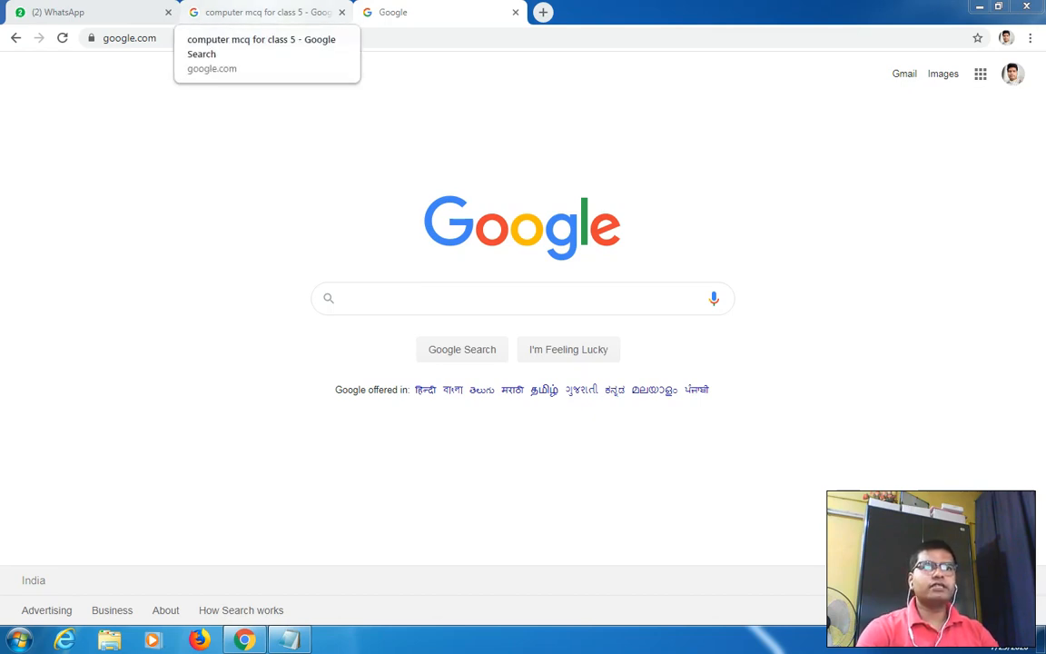
{"action": "left_click", "coordinate": [263, 11]}
{"action": "left_click", "coordinate": [417, 12]}
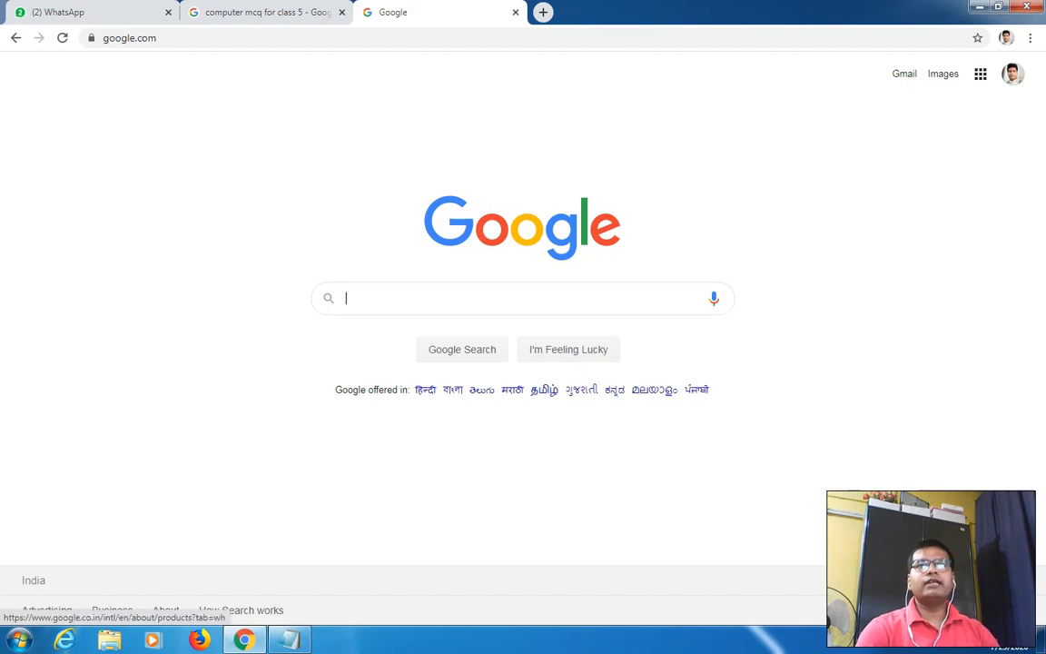
Step: Open Google Docs from the list of Google apps
{"action": "left_click", "coordinate": [981, 74]}
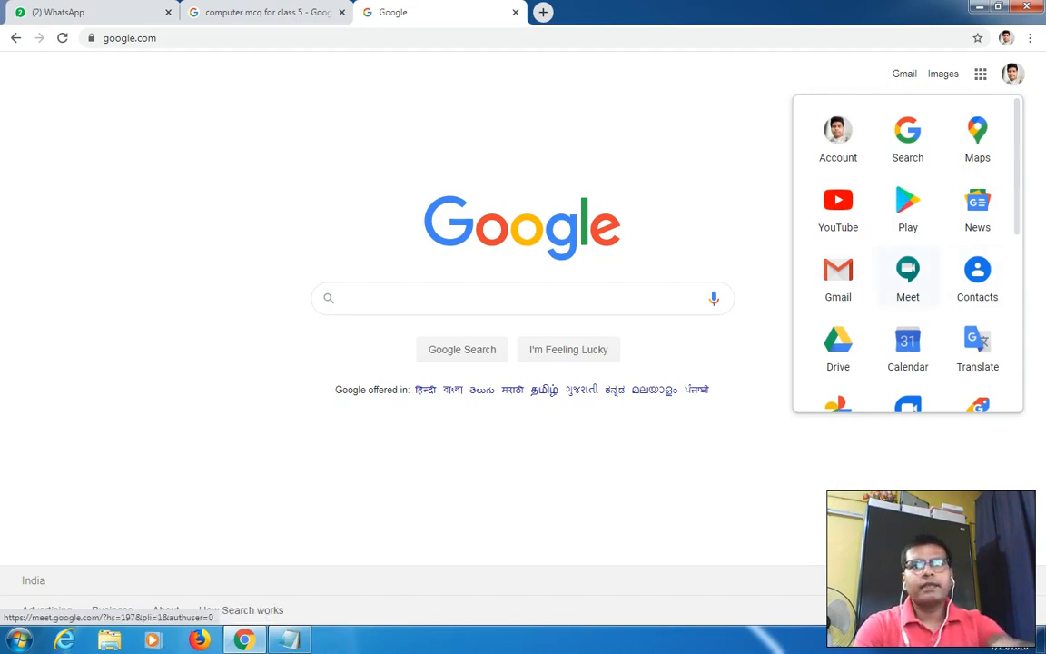
{"action": "scroll", "coordinate": [838, 345], "scroll_direction": "down", "scroll_amount": 1}
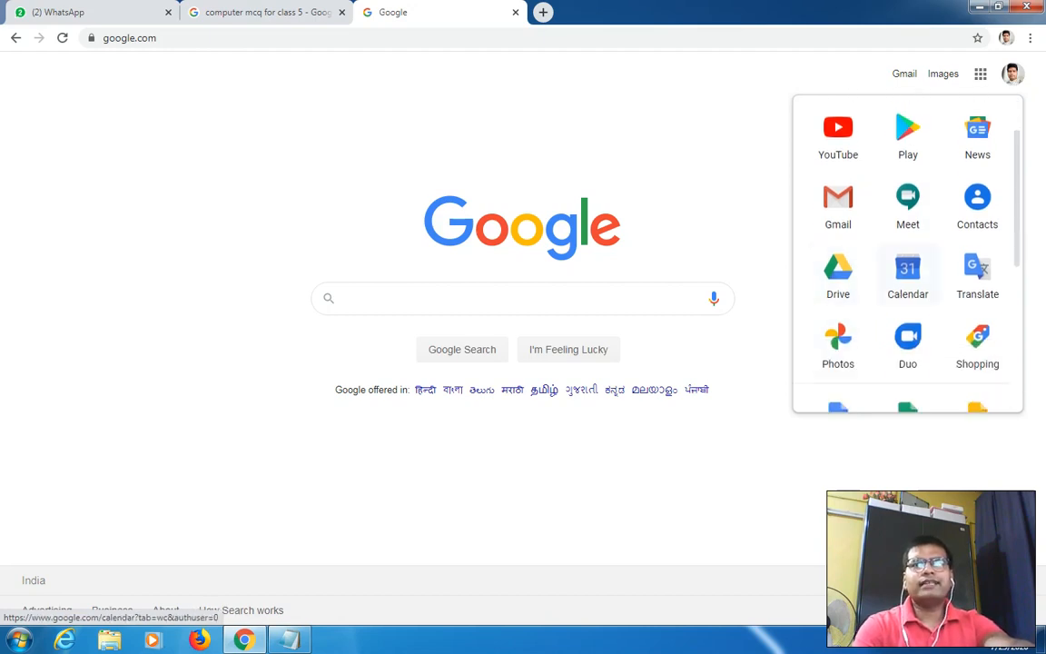
{"action": "scroll", "coordinate": [908, 355], "scroll_direction": "down", "scroll_amount": 1}
{"action": "scroll", "coordinate": [909, 359], "scroll_direction": "down", "scroll_amount": 1}
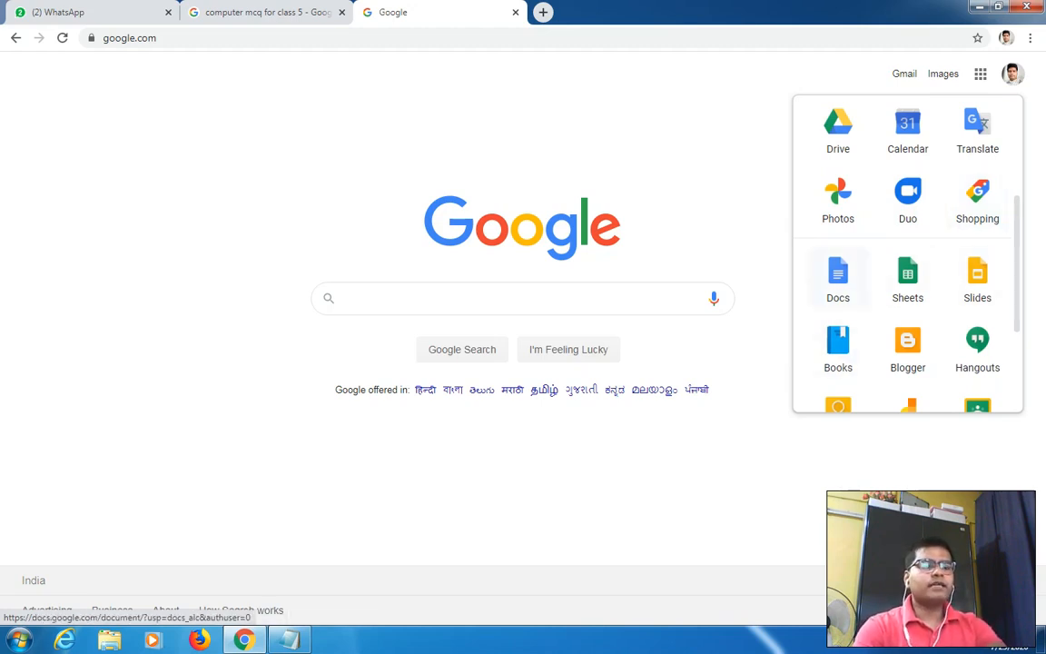
{"action": "left_click", "coordinate": [838, 277]}
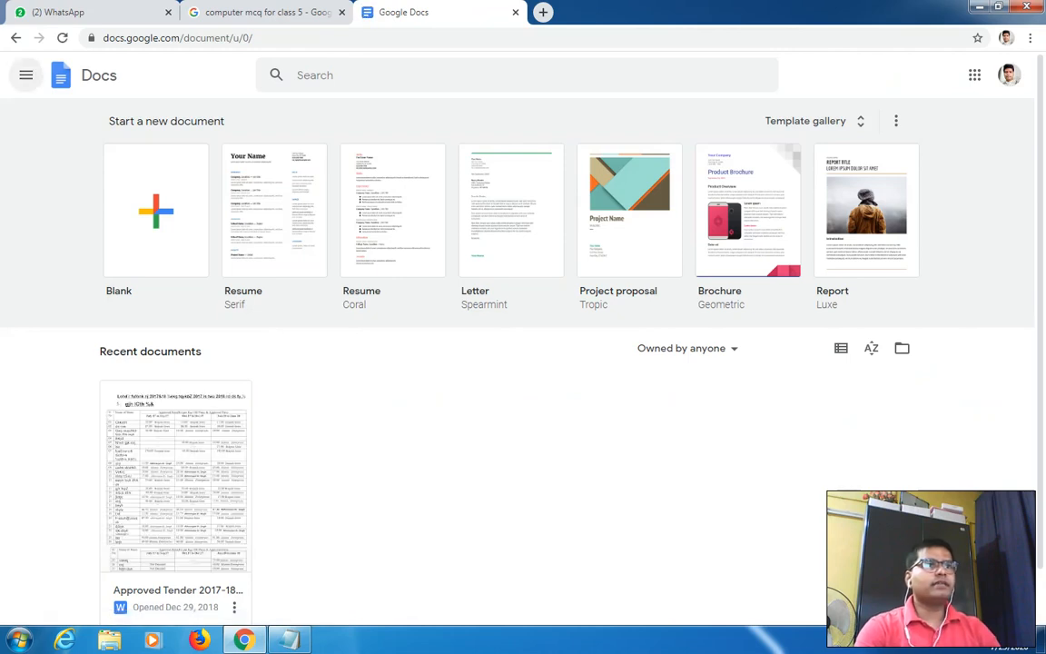
Step: Switch from Google Docs to Google Forms and create a new blank form
{"action": "left_click", "coordinate": [27, 75]}
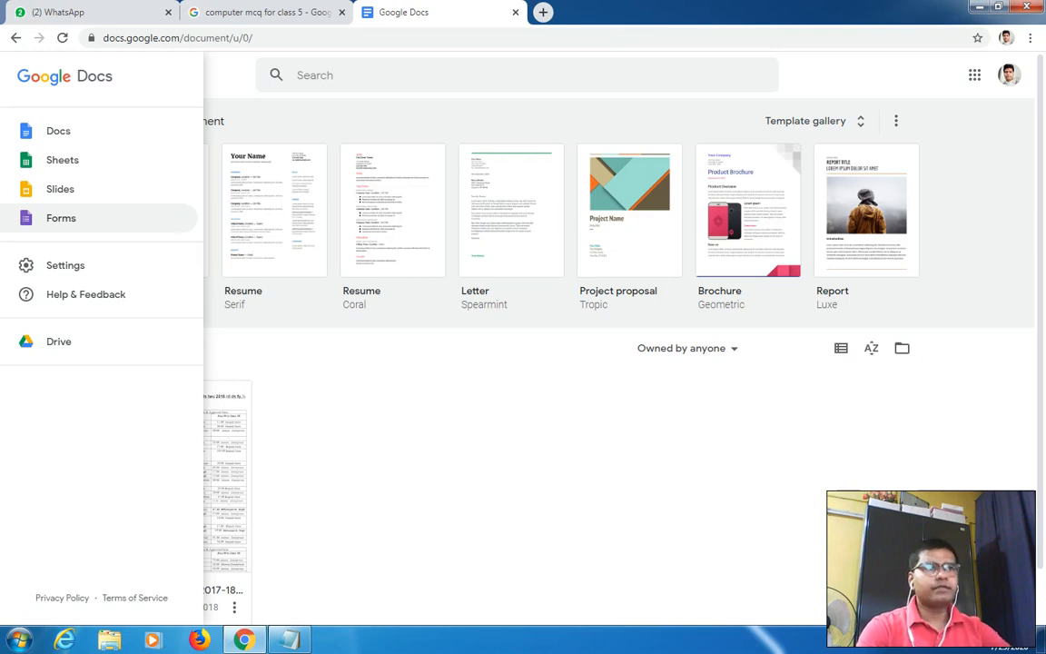
{"action": "left_click", "coordinate": [61, 218]}
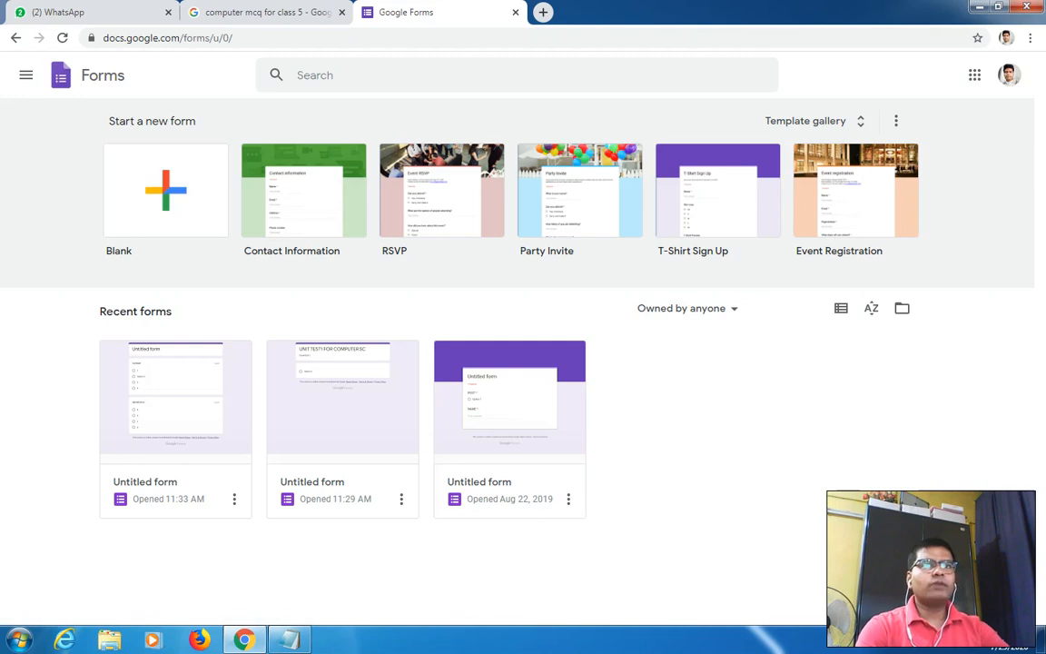
{"action": "left_click", "coordinate": [532, 344]}
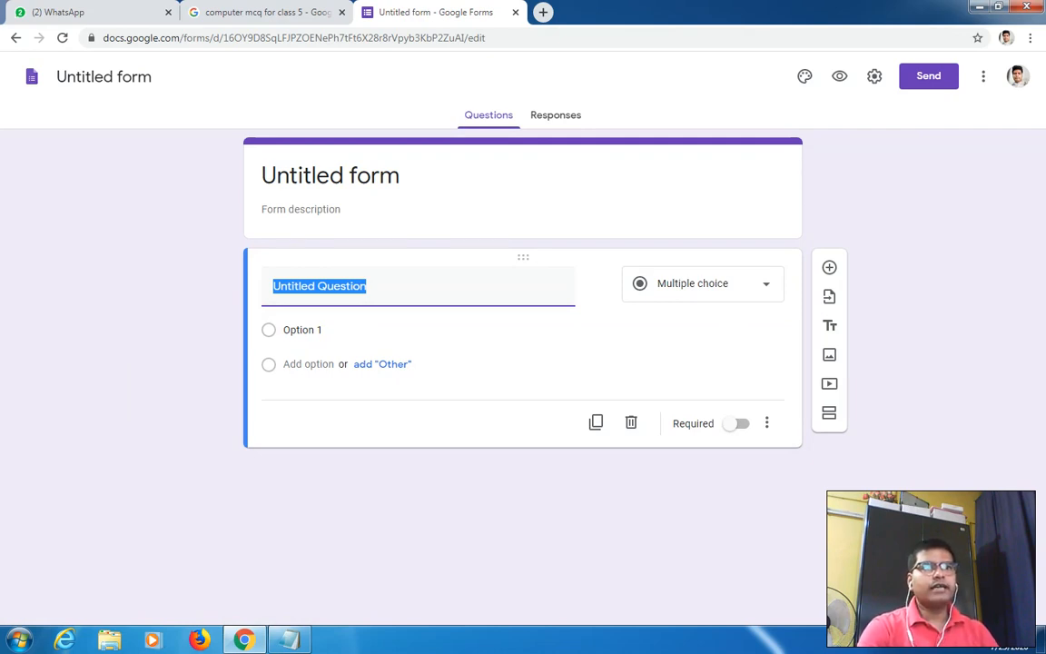
Step: Replace the form's title with "UNIT TEST 1"
{"action": "left_click", "coordinate": [331, 176]}
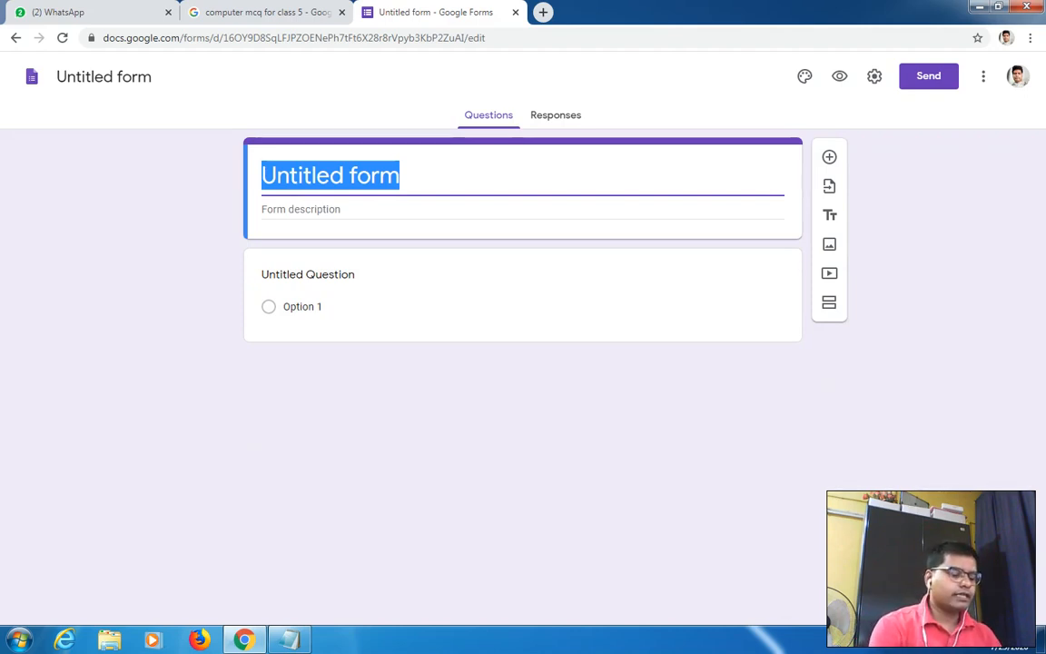
{"action": "type", "text": "uni"}
{"action": "key", "text": "BackSpace"}
{"action": "key", "text": "BackSpace"}
{"action": "key", "text": "BackSpace"}
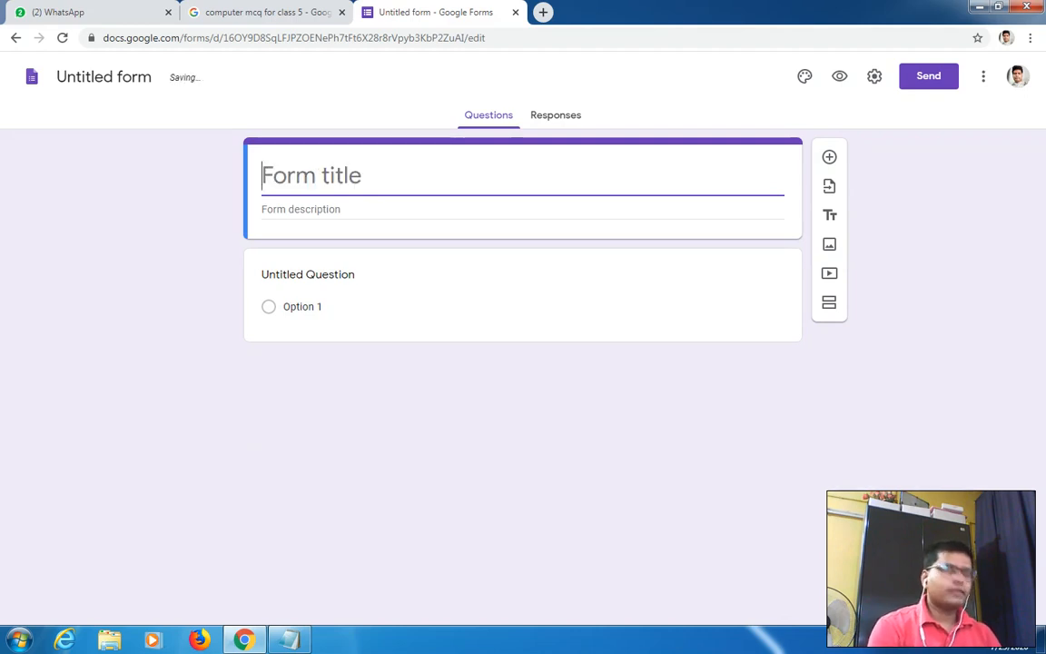
{"action": "type", "text": "UNIT TE"}
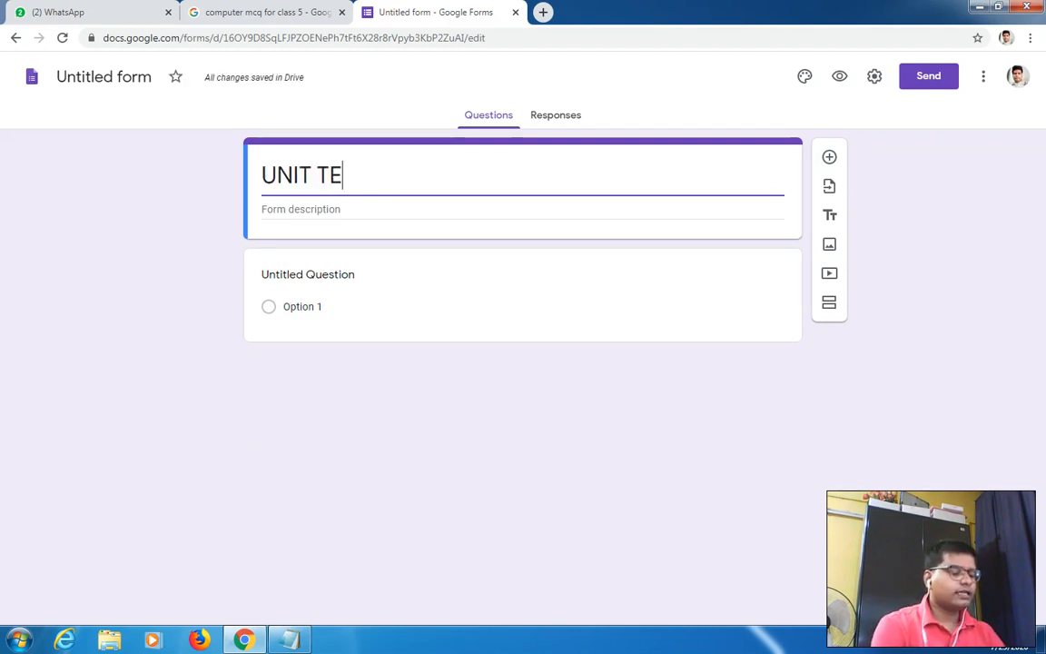
{"action": "type", "text": "ST1"}
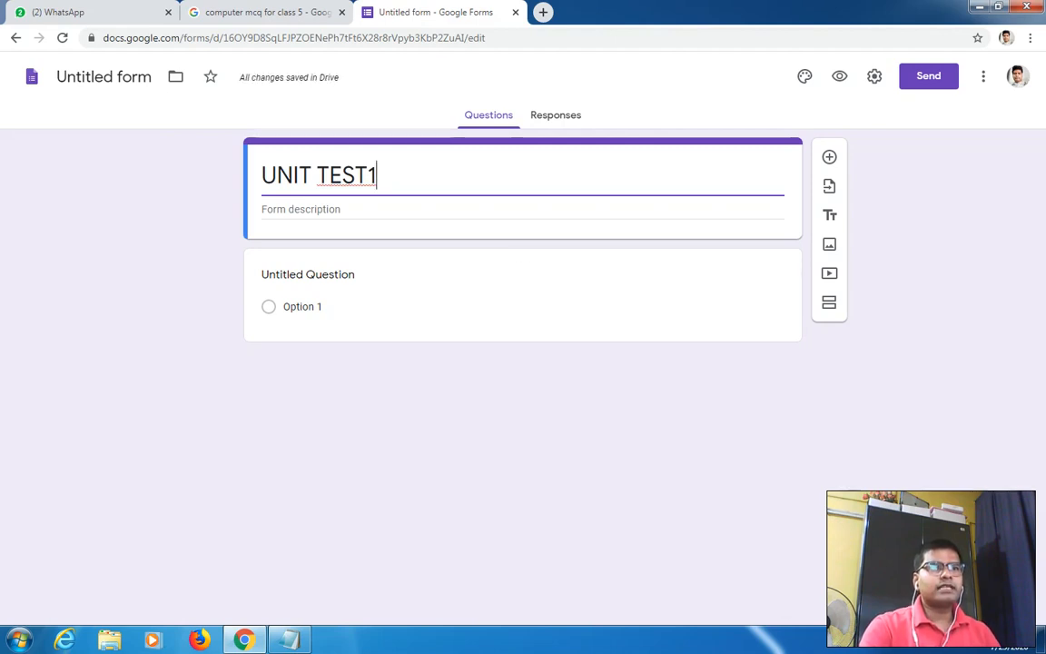
{"action": "key", "text": "Left"}
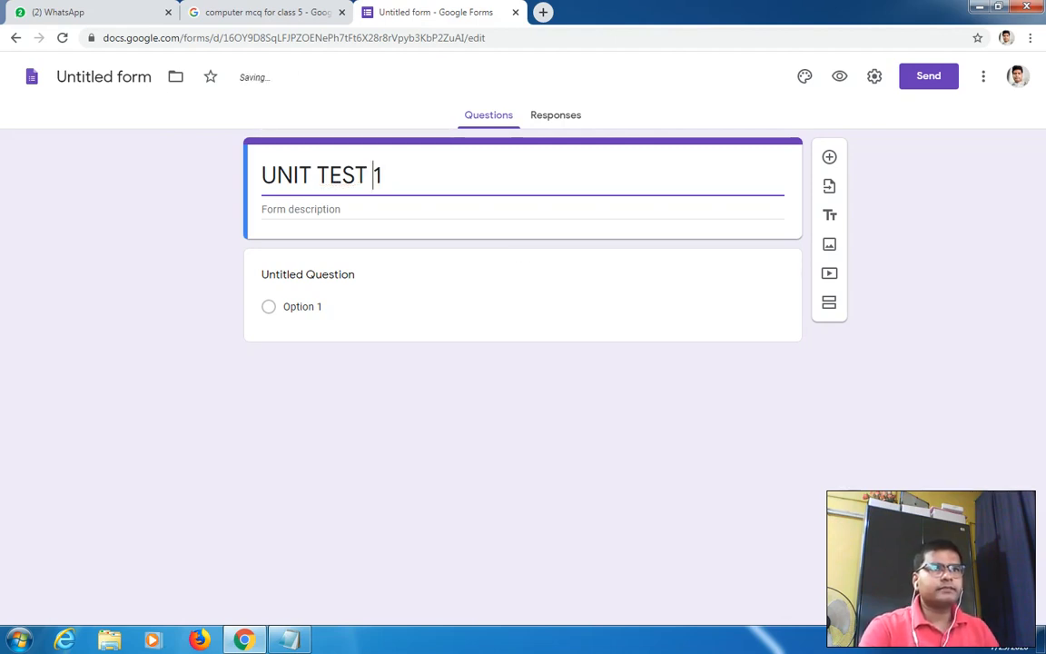
Step: Enter "SUB: COMPUTER SC MARKS 10" as the form description
{"action": "key", "text": "Tab"}
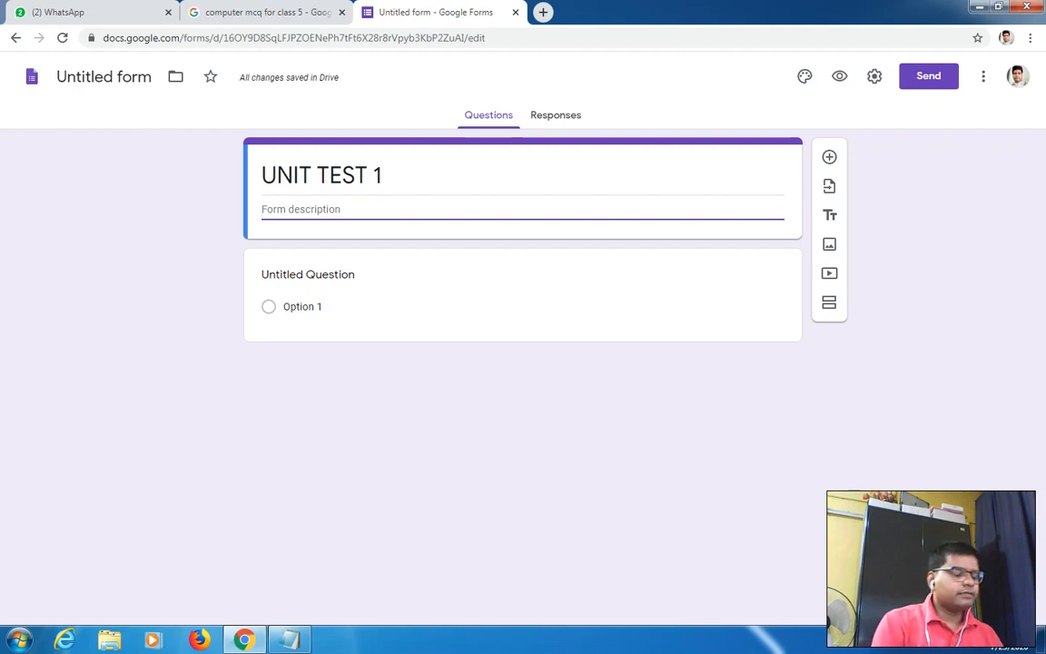
{"action": "type", "text": "SUB:"}
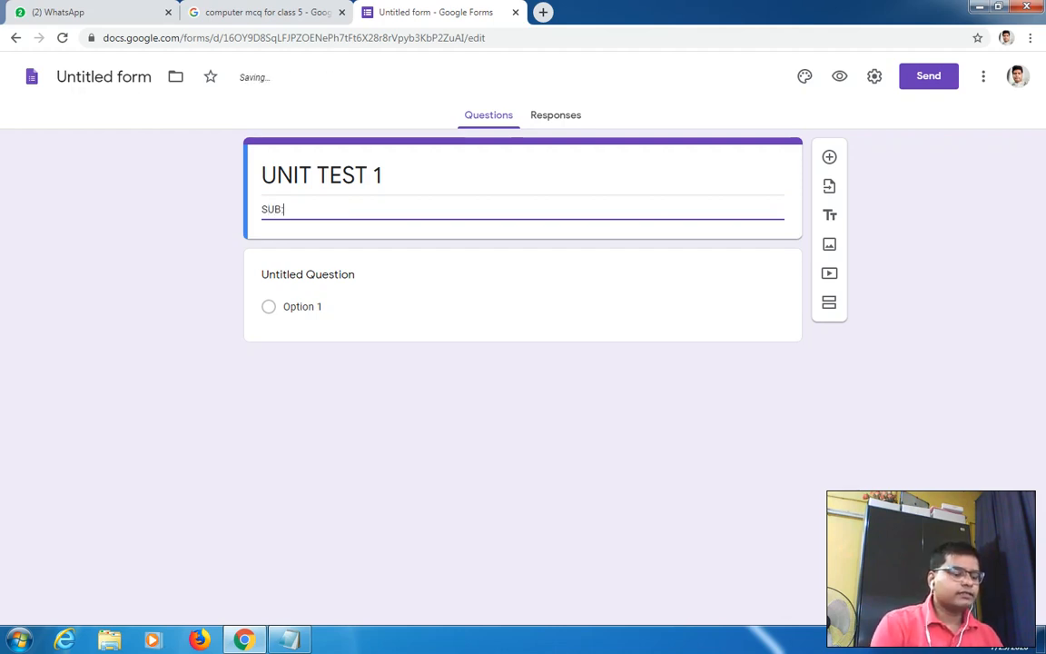
{"action": "type", "text": " COMPU"}
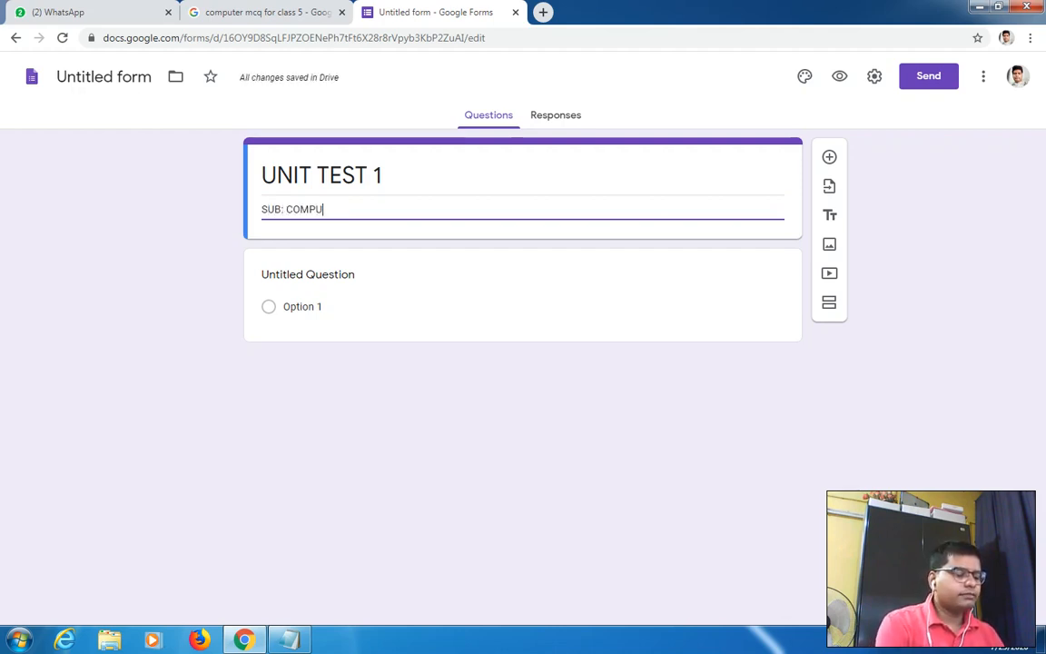
{"action": "type", "text": "TER S"}
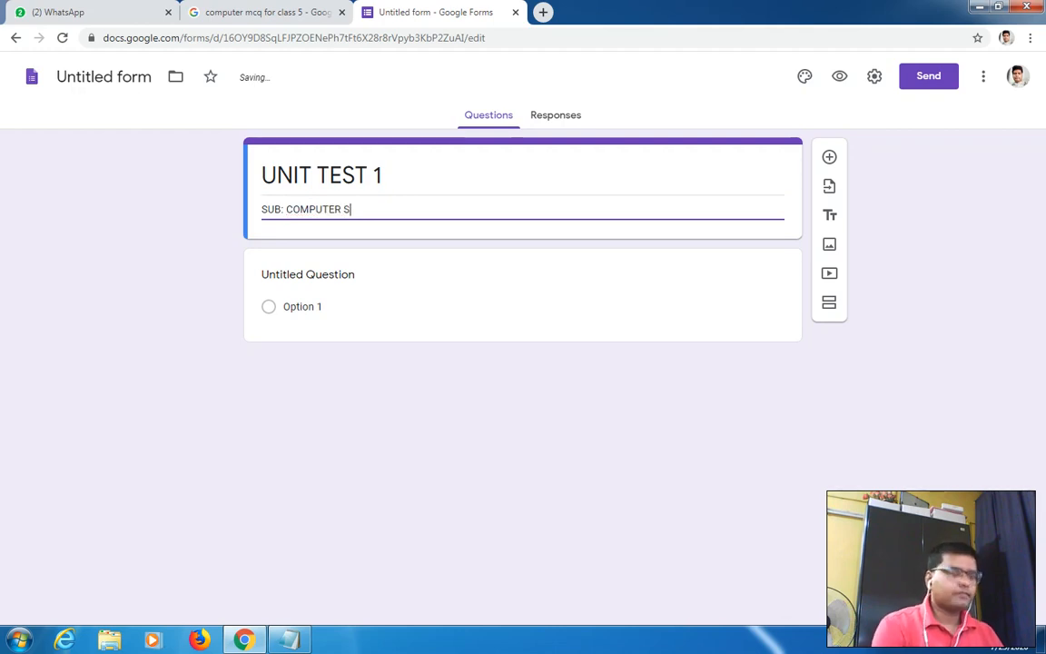
{"action": "type", "text": "C MARK"}
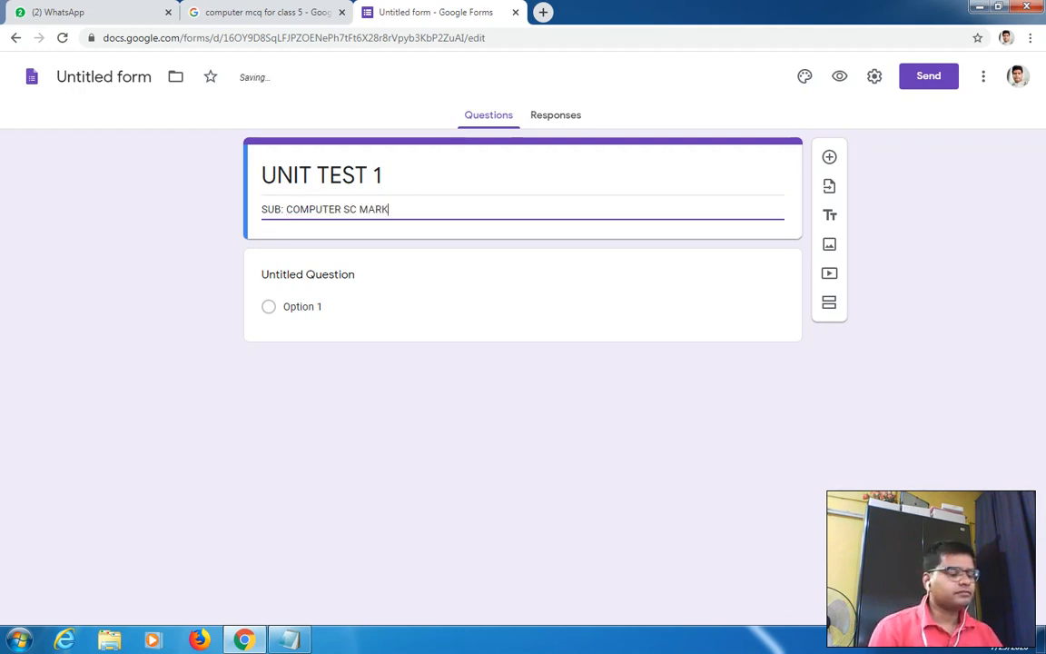
{"action": "type", "text": "S 10"}
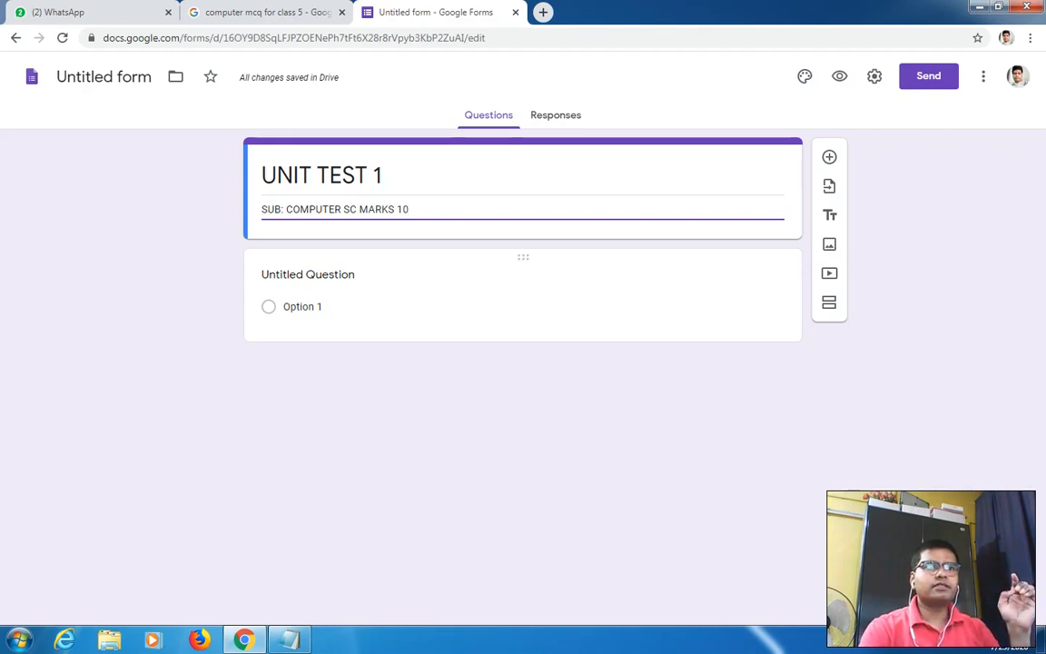
Step: Replace the untitled question's text with "1. 1 BYTE = _______ BIT?"
{"action": "left_click", "coordinate": [308, 275]}
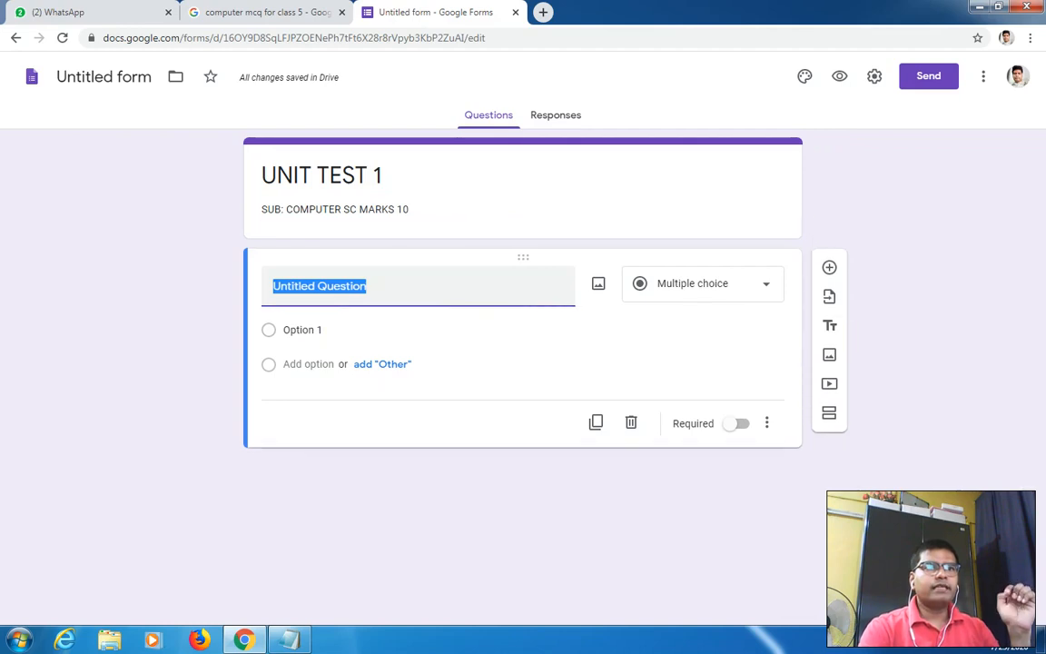
{"action": "key", "text": "shift+Tab"}
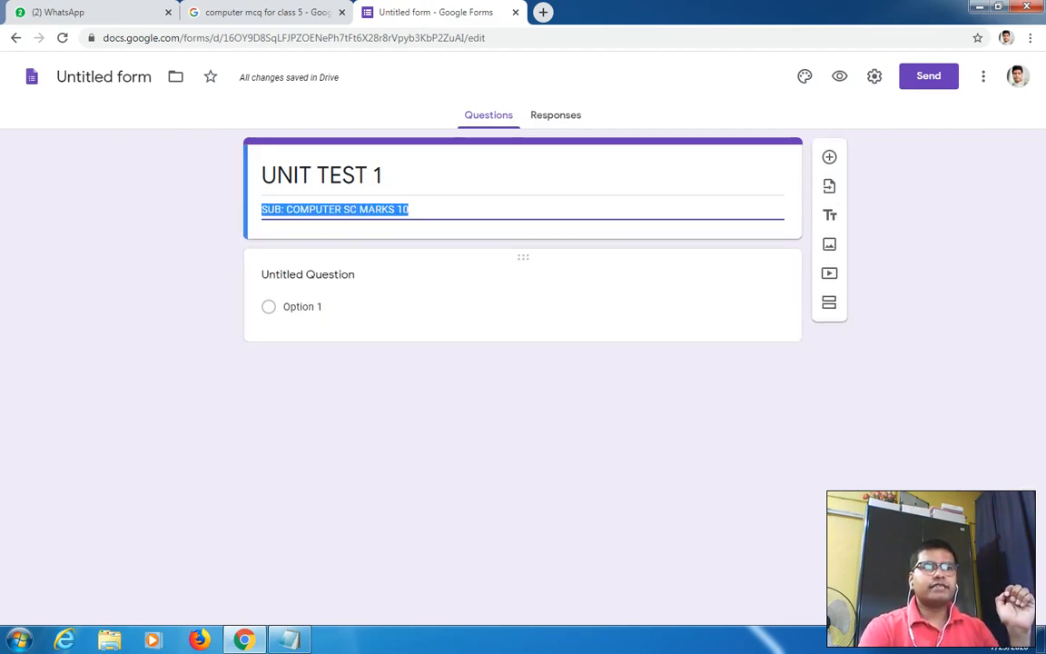
{"action": "key", "text": "Tab"}
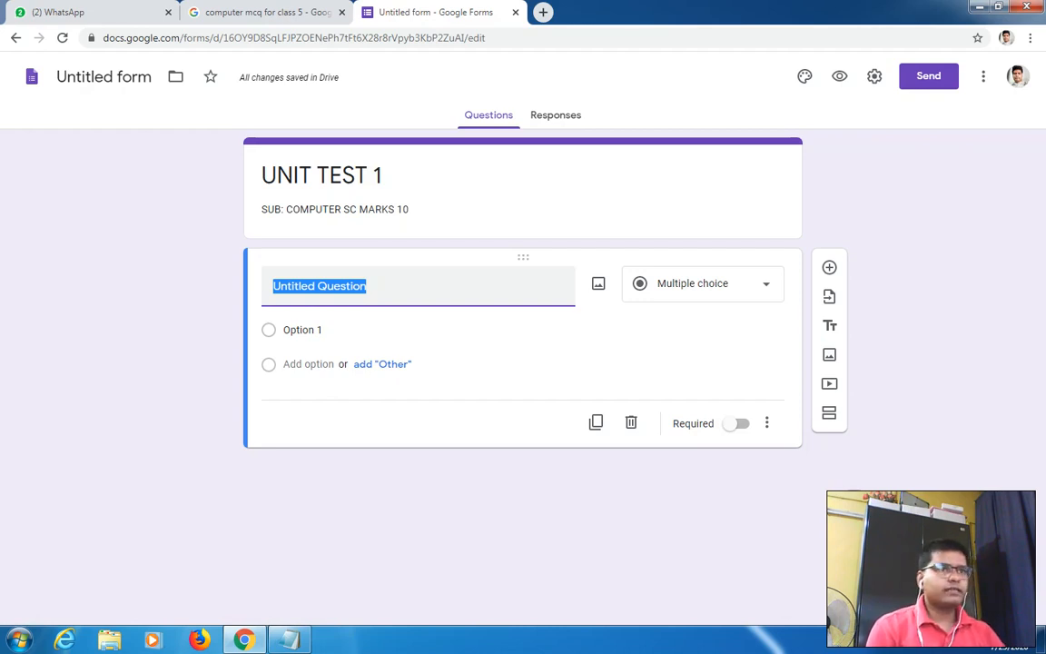
{"action": "type", "text": "1. "}
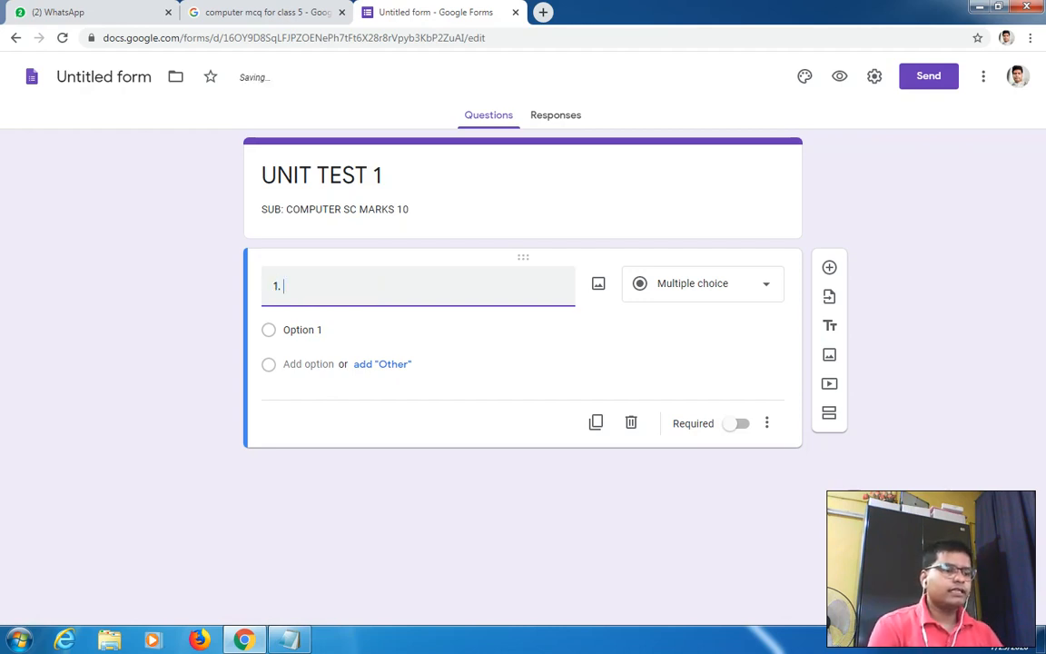
{"action": "type", "text": "1BYTE"}
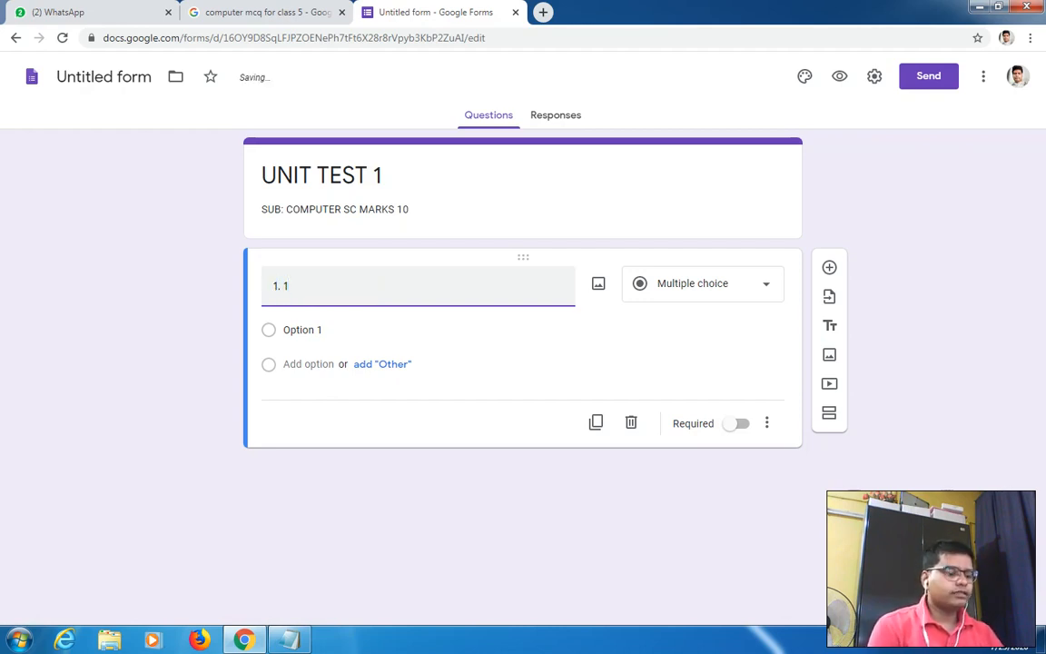
{"action": "key", "text": "BackSpace"}
{"action": "key", "text": "BackSpace"}
{"action": "key", "text": "BackSpace"}
{"action": "key", "text": "BackSpace"}
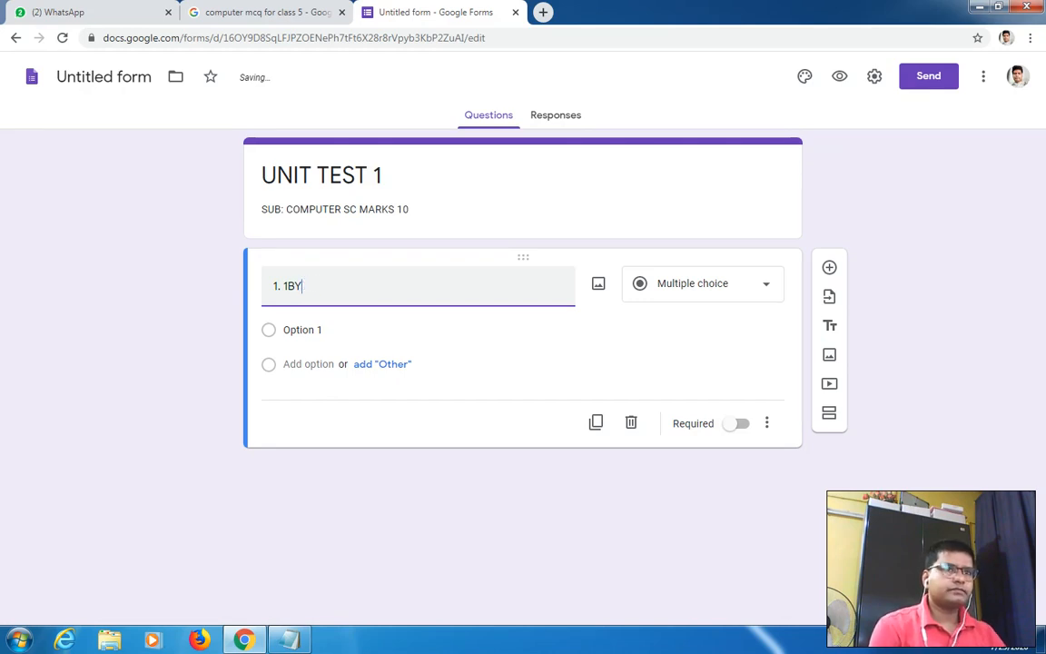
{"action": "type", "text": "BUTE"}
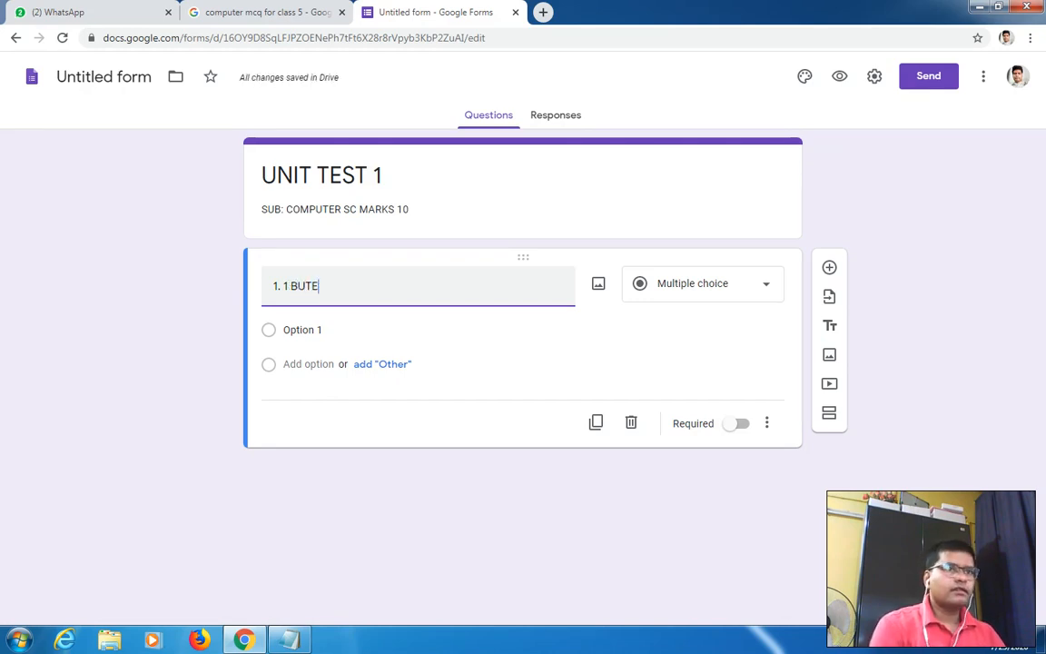
{"action": "key", "text": "BackSpace"}
{"action": "key", "text": "BackSpace"}
{"action": "key", "text": "BackSpace"}
{"action": "type", "text": "YTE = "}
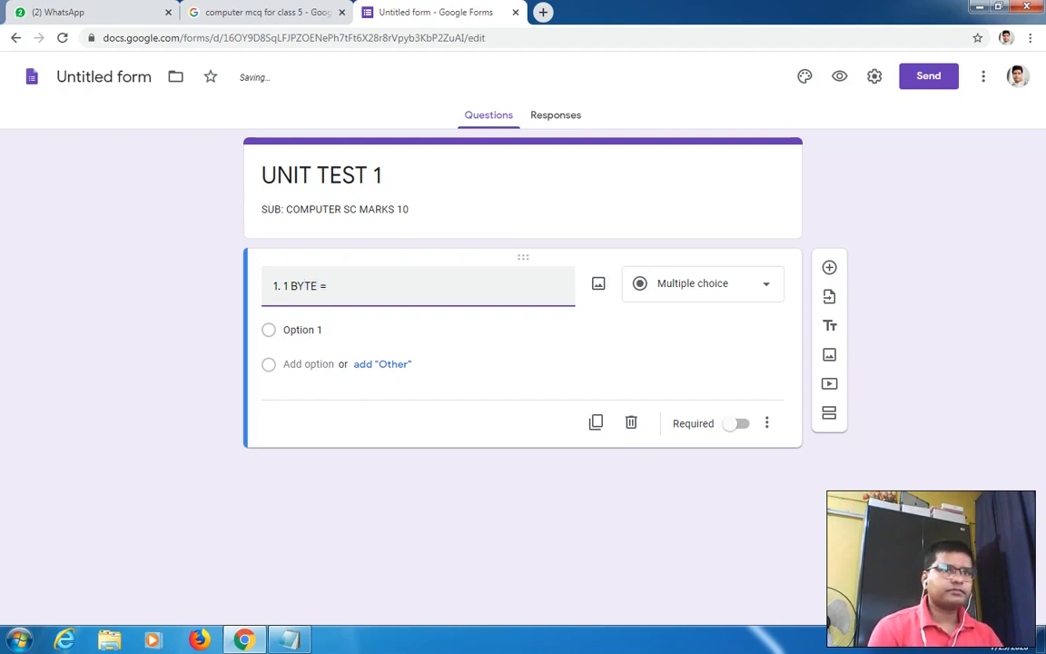
{"action": "type", "text": "_______"}
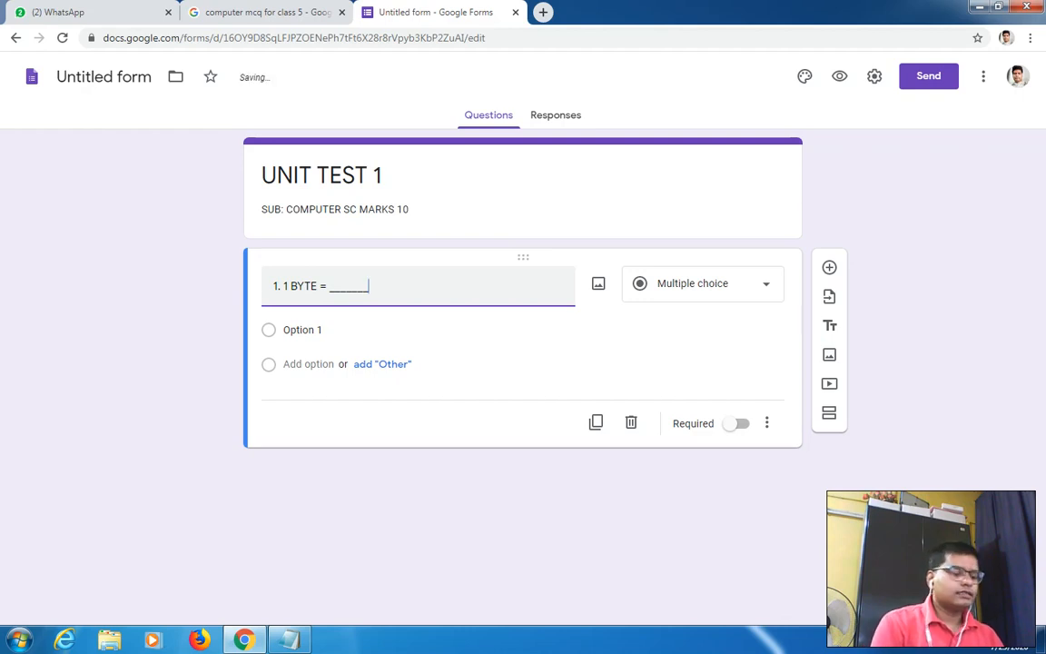
{"action": "type", "text": "BI"}
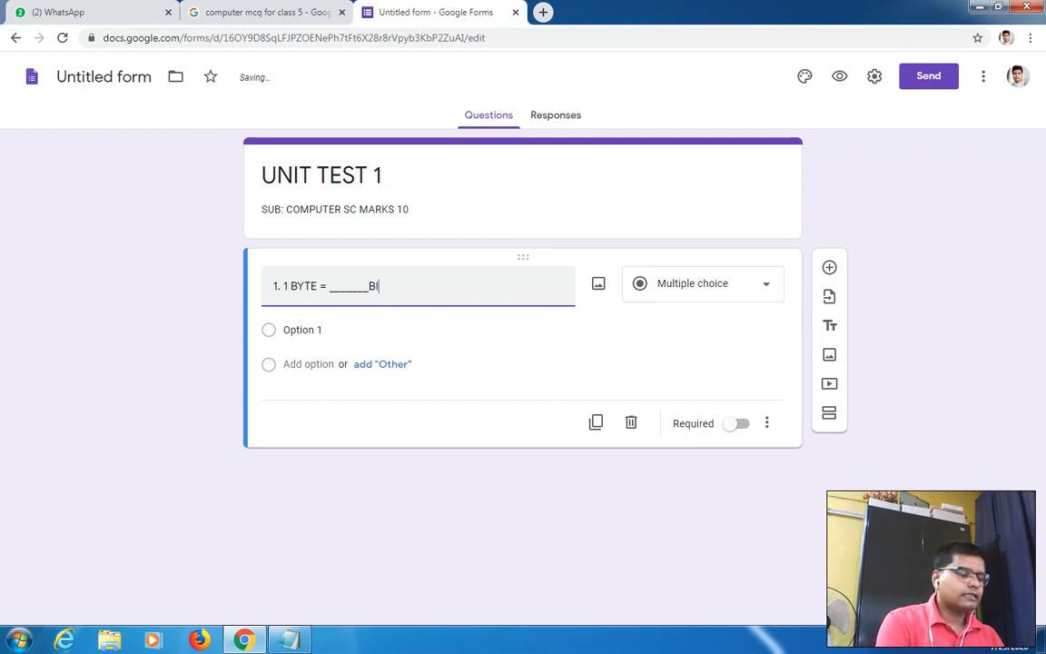
{"action": "key", "text": "BackSpace"}
{"action": "key", "text": "BackSpace"}
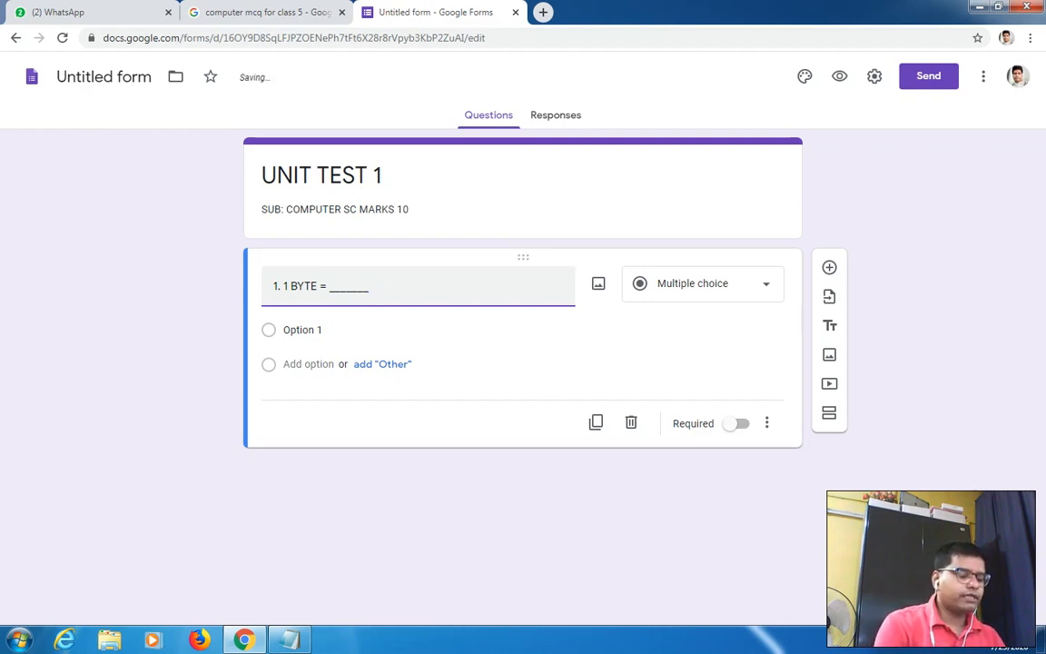
{"action": "type", "text": "BIT"}
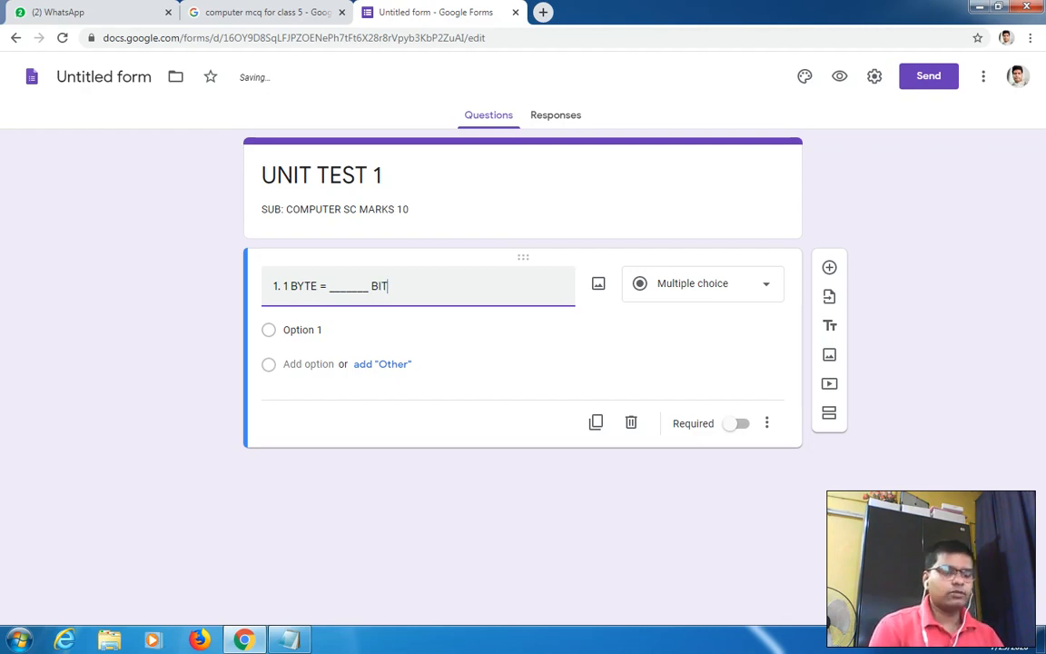
{"action": "type", "text": "?"}
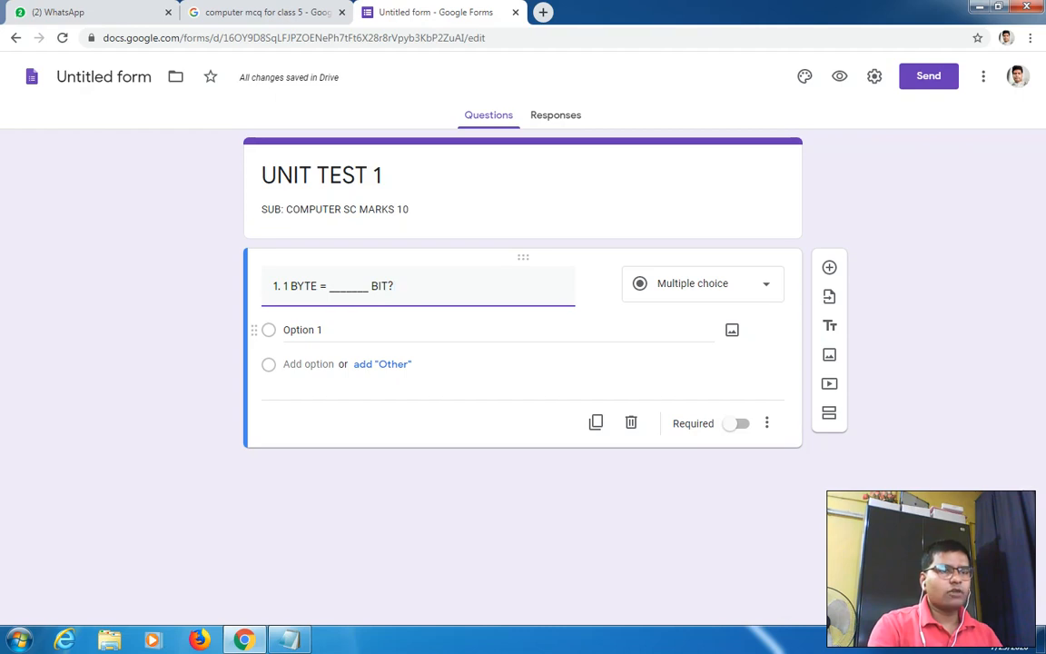
Step: Enter 8, 4, 2 and 1 as the four answer options of the BYTE question
{"action": "left_click", "coordinate": [303, 330]}
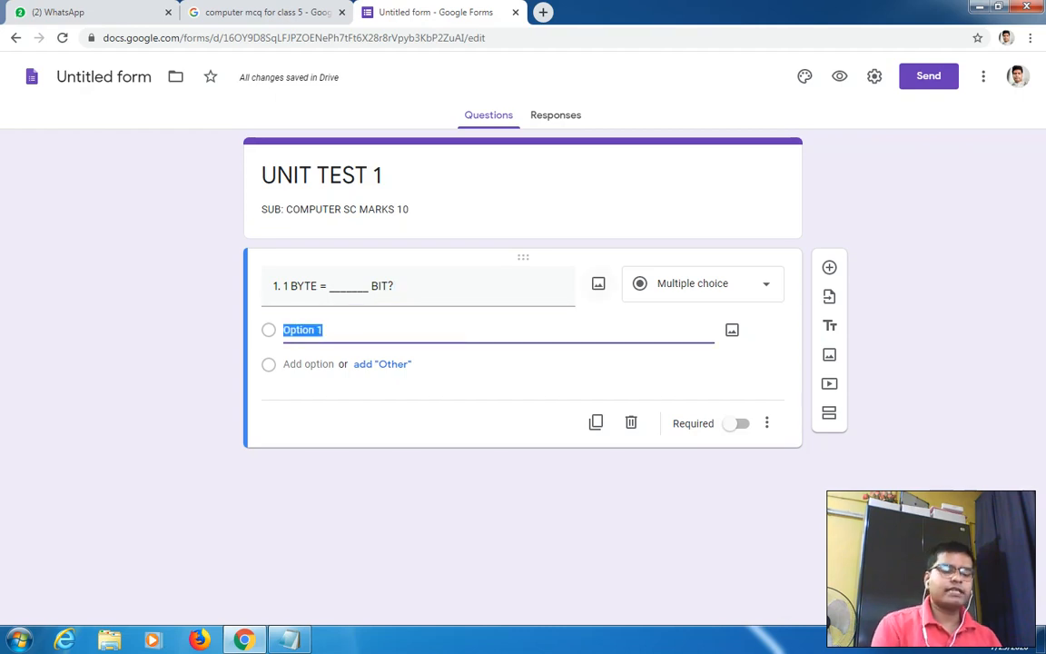
{"action": "type", "text": "8"}
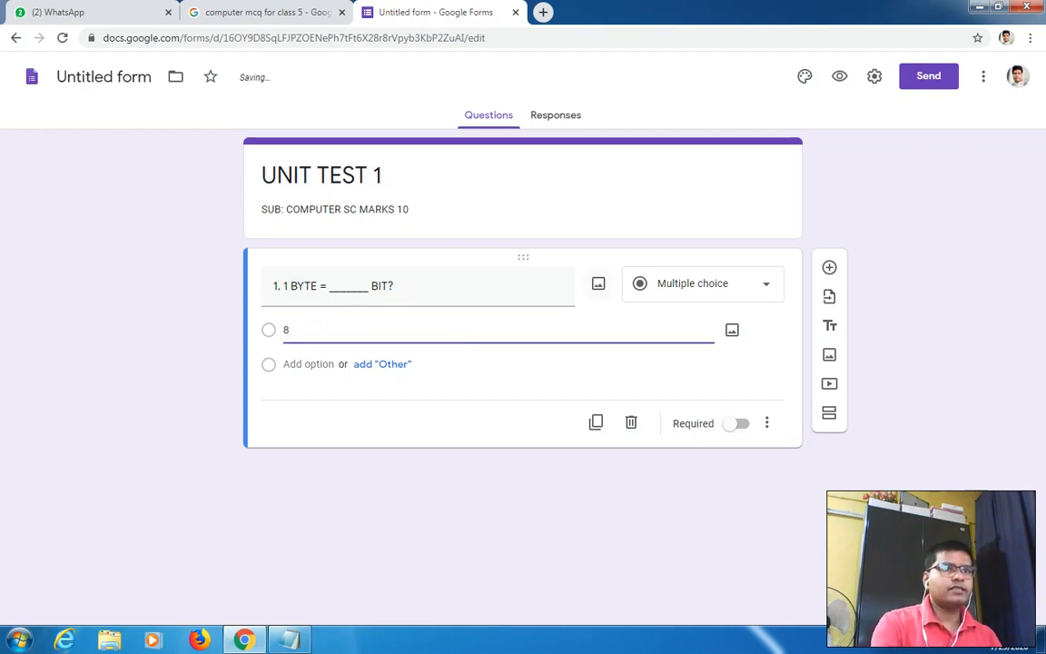
{"action": "key", "text": "Return"}
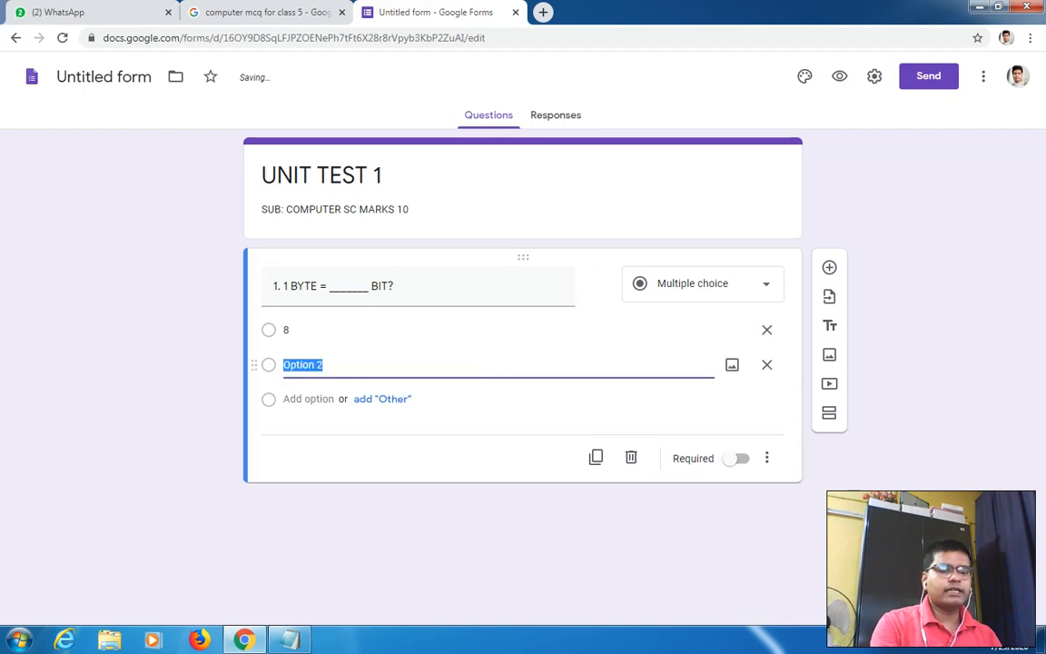
{"action": "type", "text": "4"}
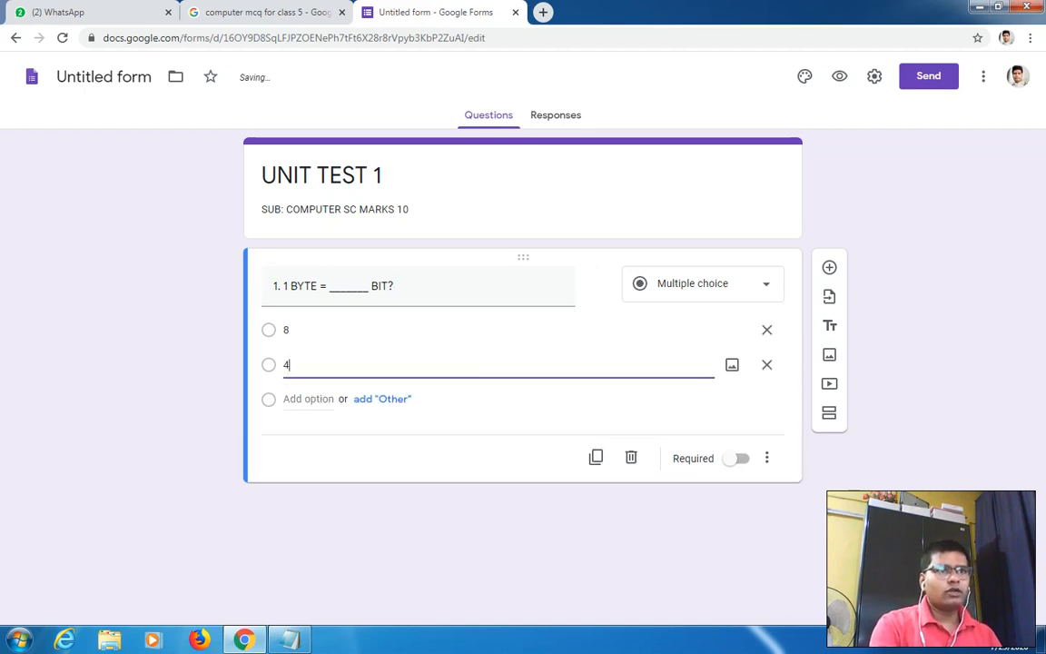
{"action": "key", "text": "Return"}
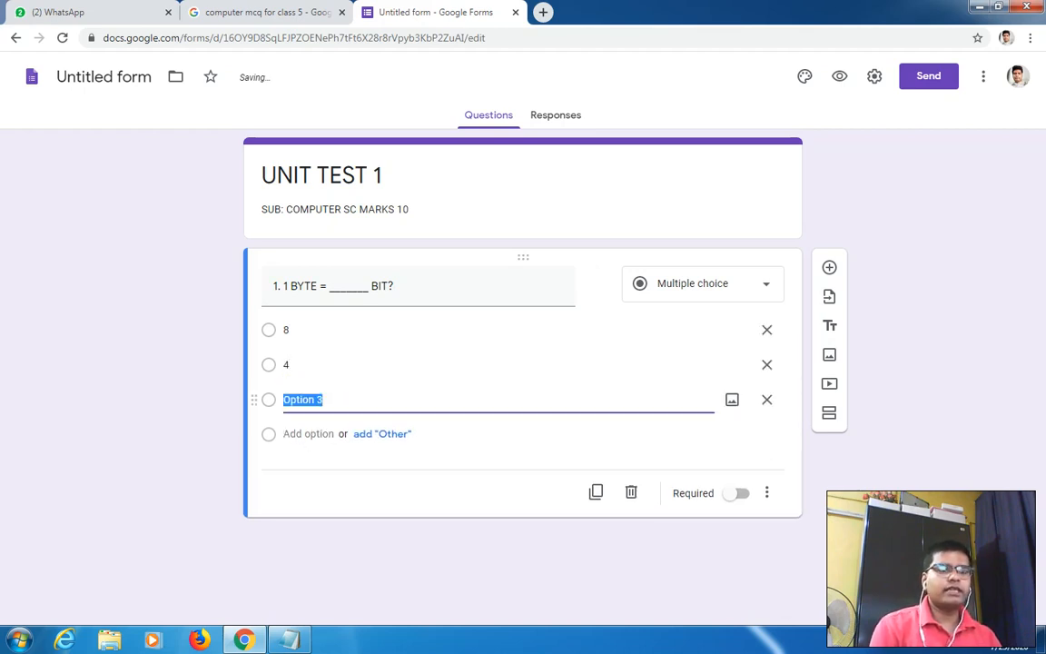
{"action": "type", "text": "2"}
{"action": "key", "text": "Return"}
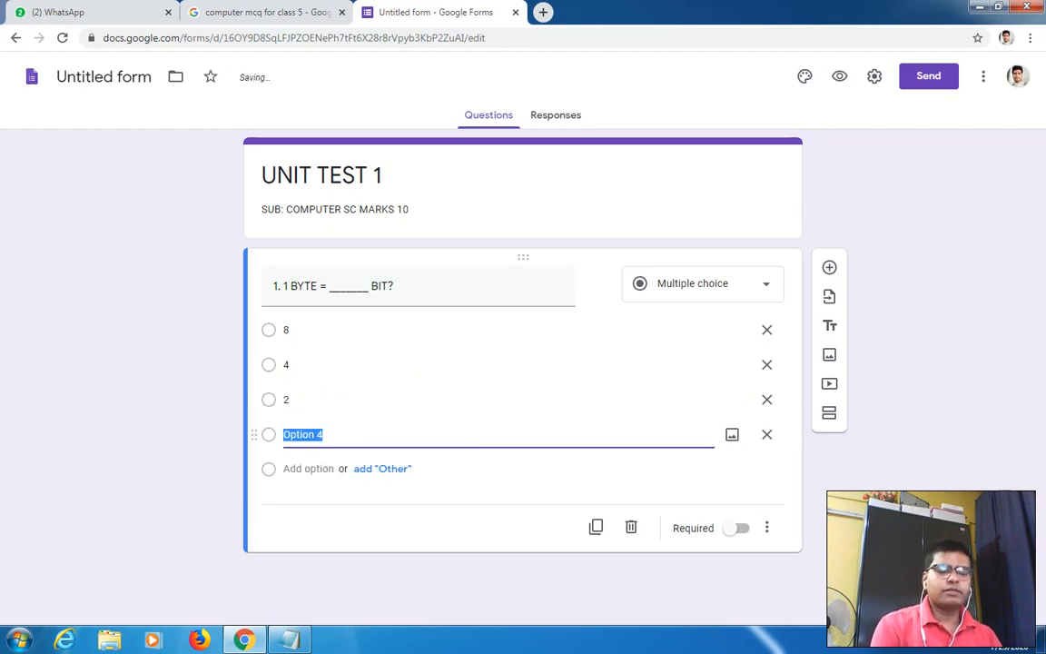
{"action": "type", "text": "1"}
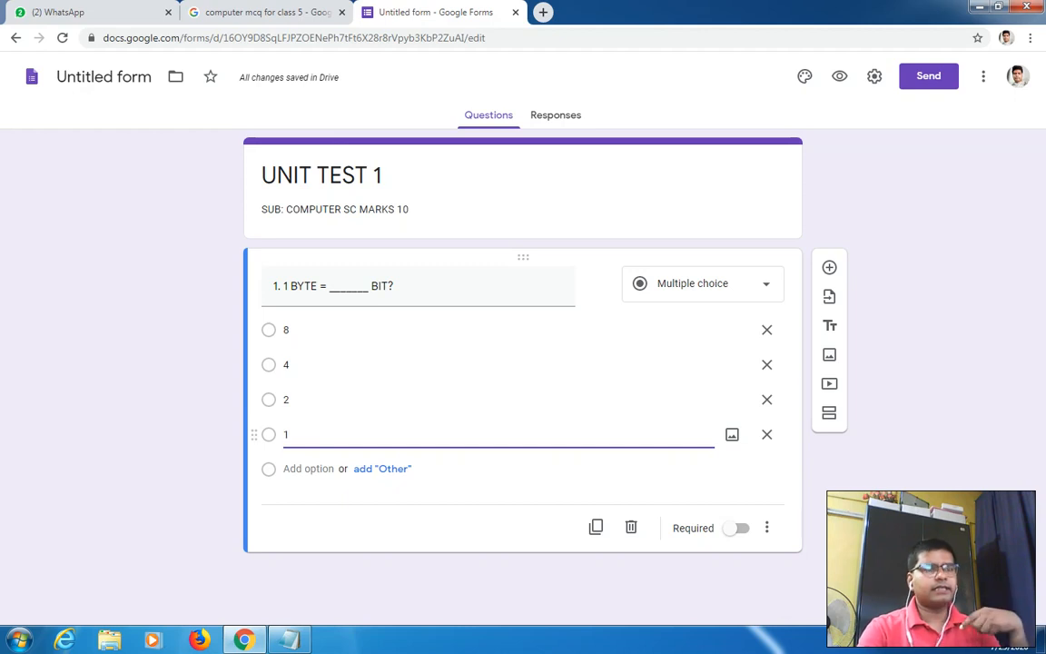
Step: Replace the fourth answer option's text with "NONE OF THE ABOVE"
{"action": "key", "text": "ctrl+a"}
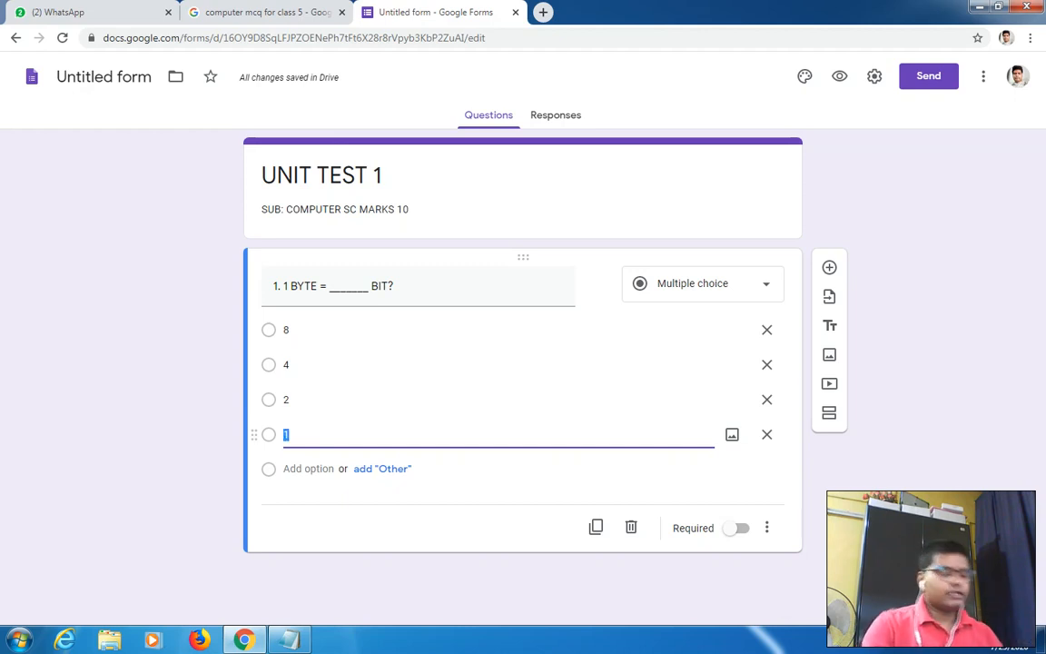
{"action": "type", "text": "NONE OF "}
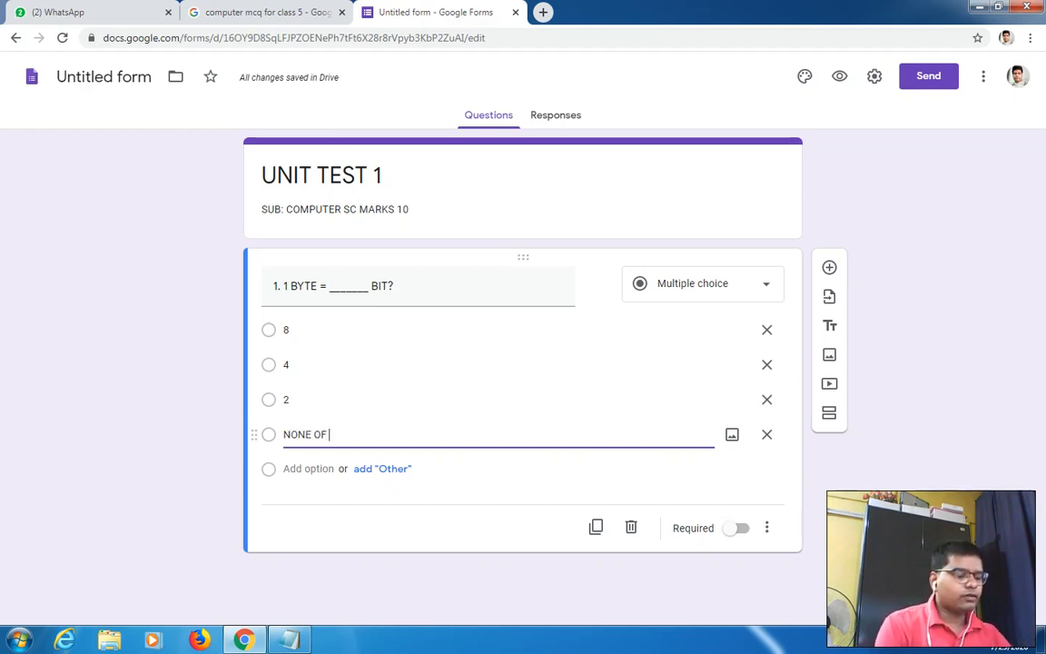
{"action": "type", "text": "THE ABP"}
{"action": "key", "text": "BackSpace"}
{"action": "type", "text": "O"}
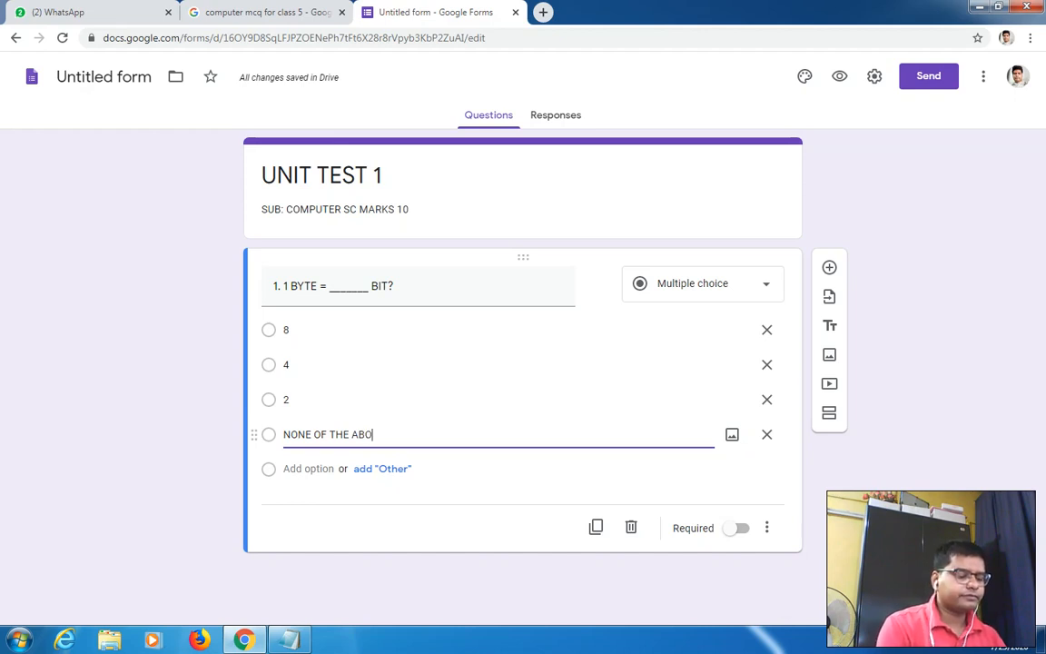
{"action": "type", "text": "VE"}
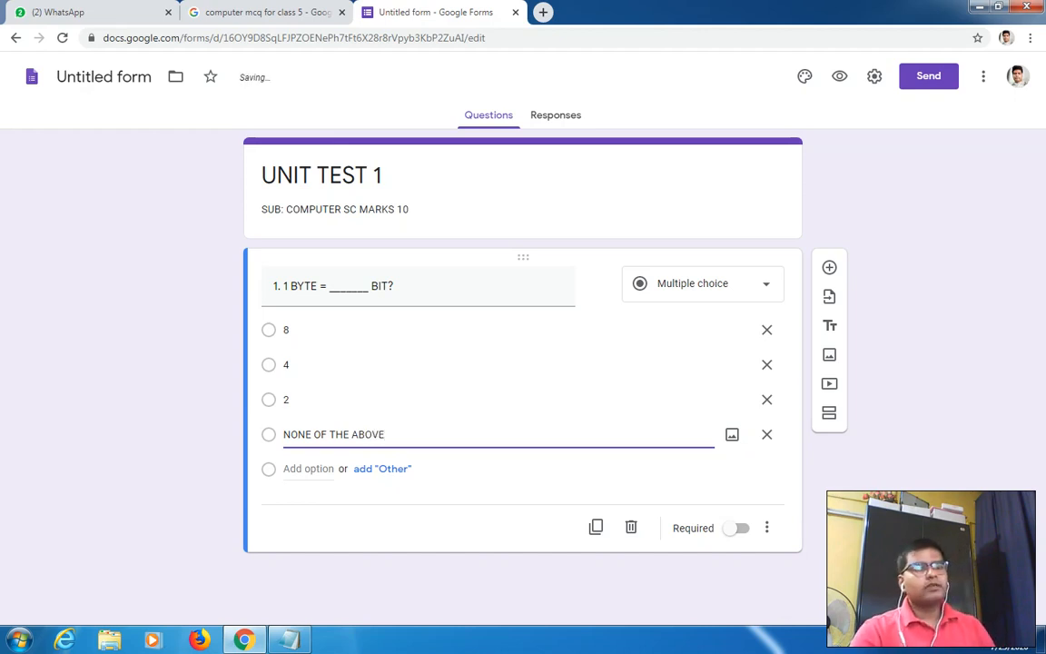
Step: Review the available question types for the first question and keep Multiple choice
{"action": "left_click", "coordinate": [409, 210]}
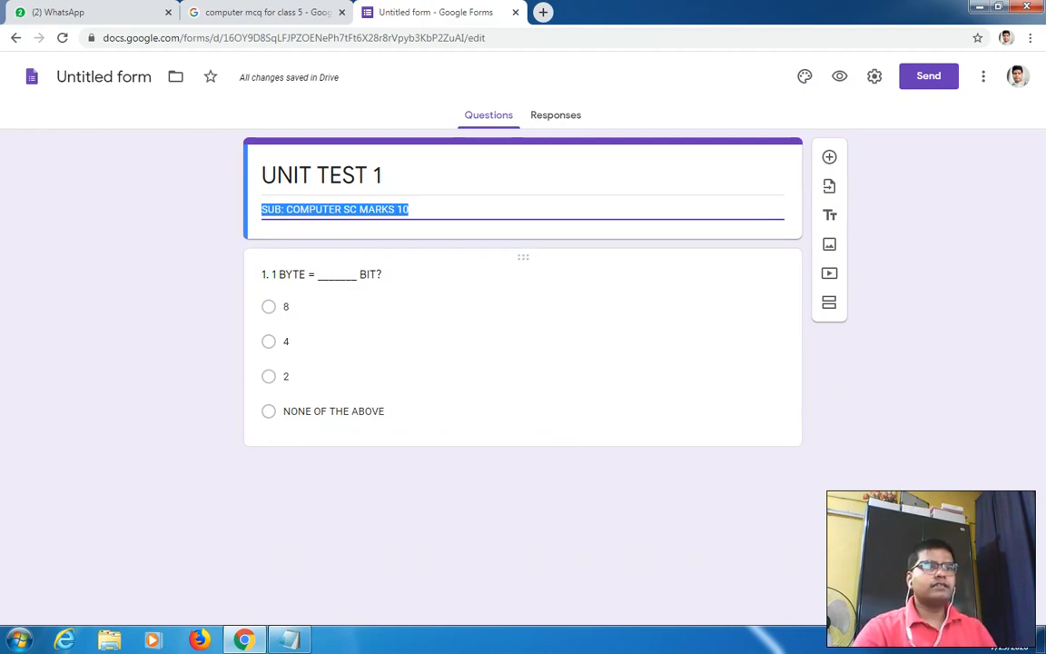
{"action": "left_click", "coordinate": [308, 348]}
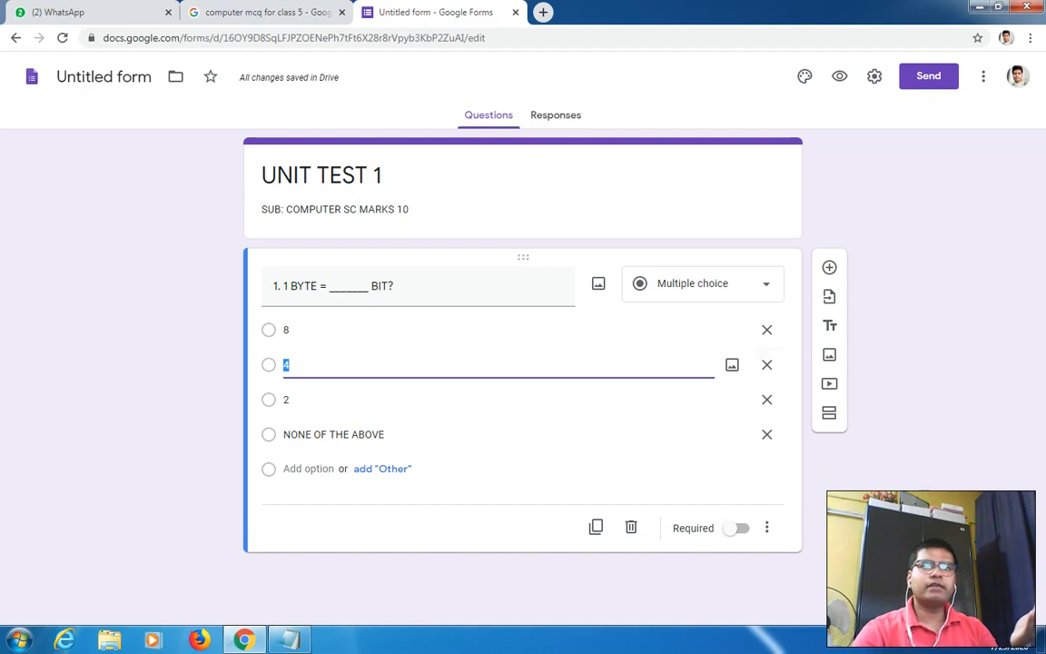
{"action": "left_click", "coordinate": [765, 284]}
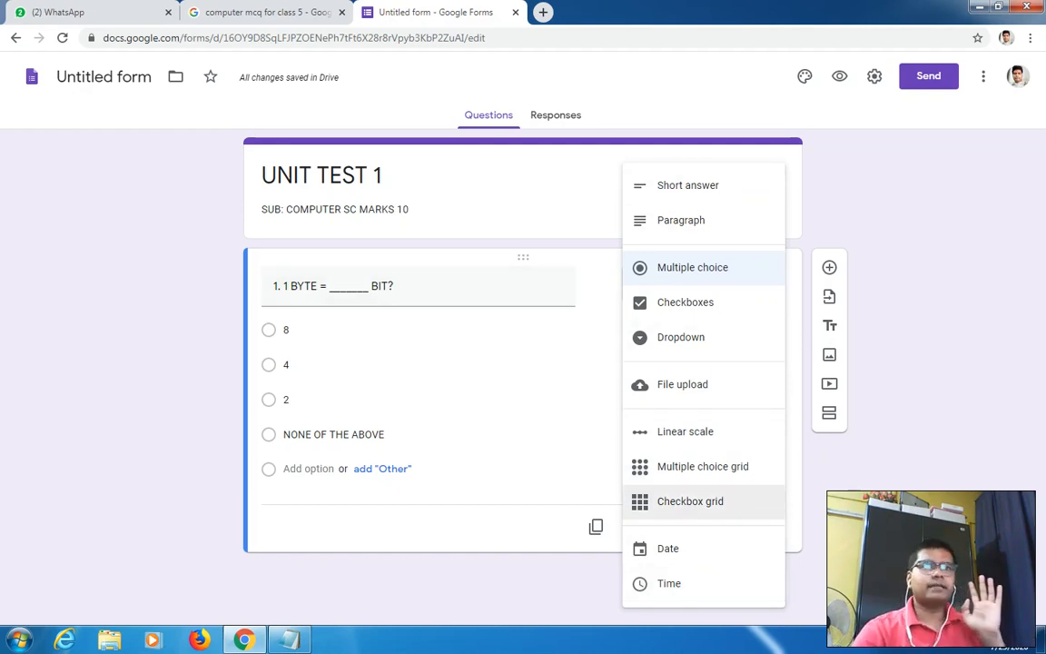
{"action": "left_click", "coordinate": [693, 268]}
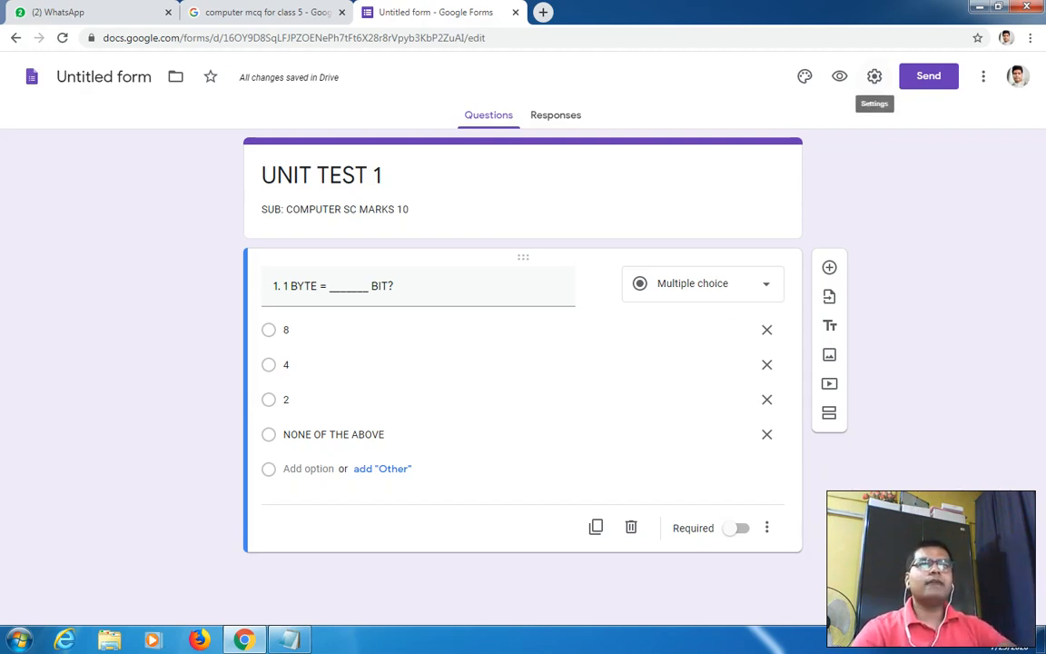
Step: Make the form a quiz in its settings, check the general and presentation options, and save
{"action": "left_click", "coordinate": [874, 77]}
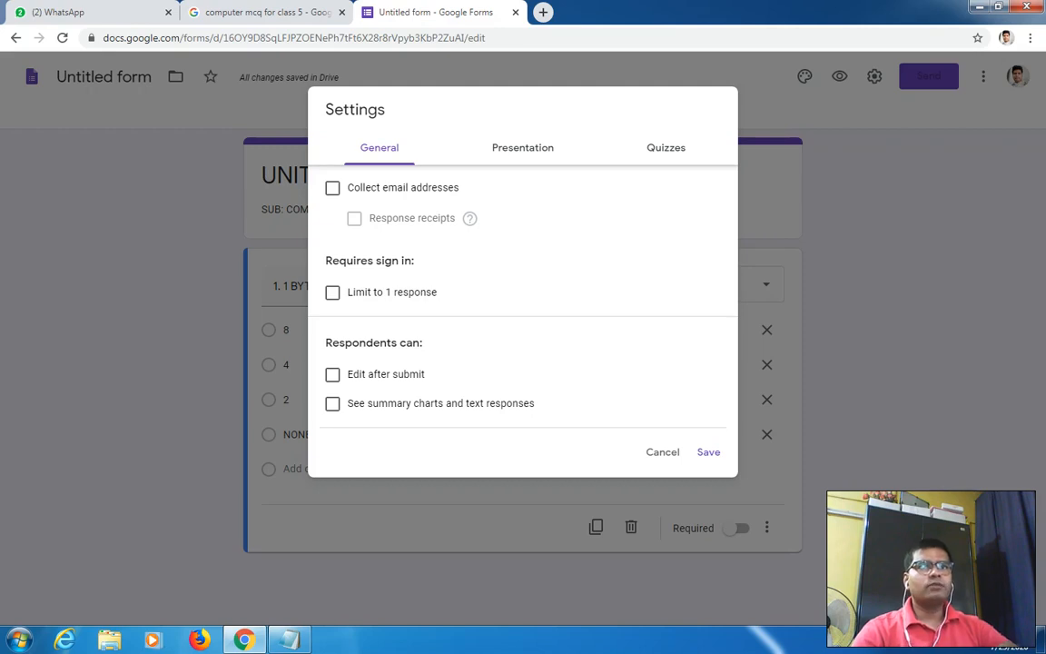
{"action": "left_click", "coordinate": [666, 148]}
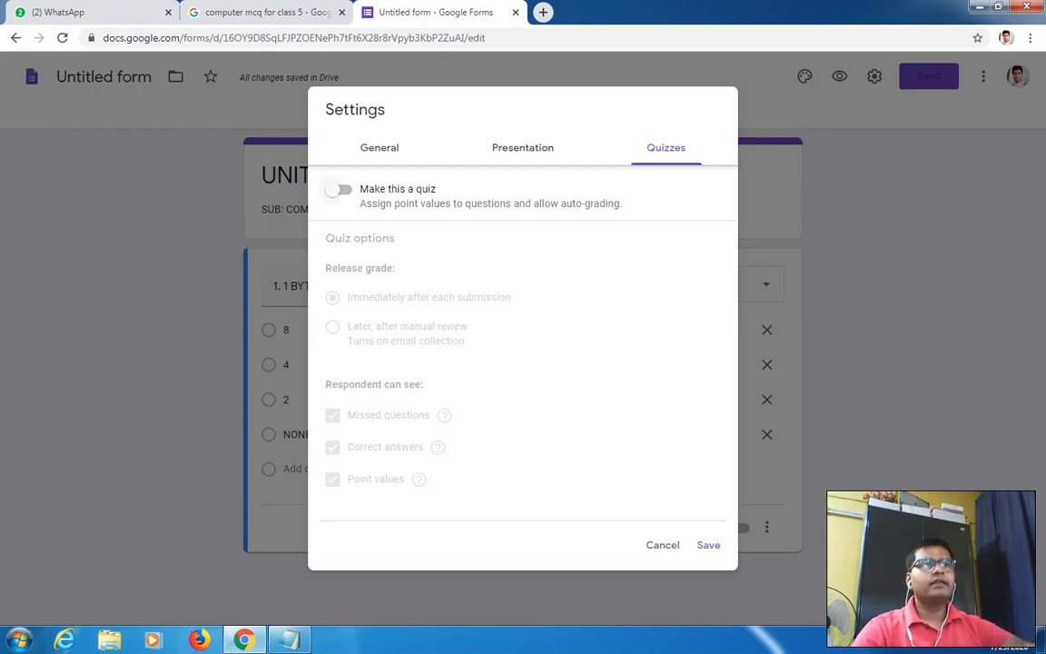
{"action": "left_click", "coordinate": [339, 189]}
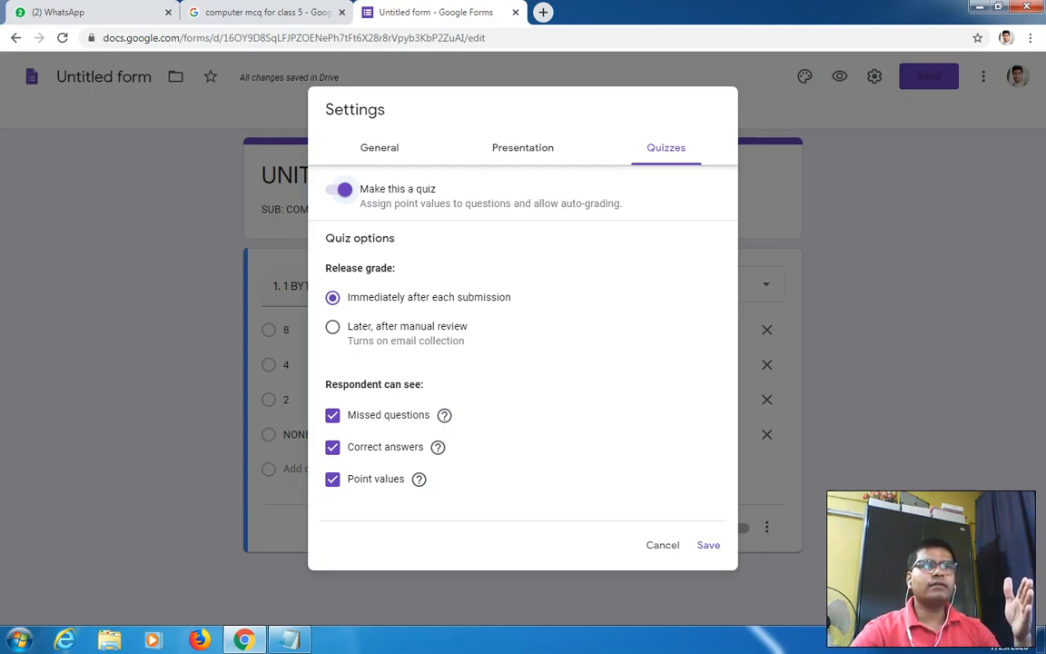
{"action": "left_click", "coordinate": [523, 149]}
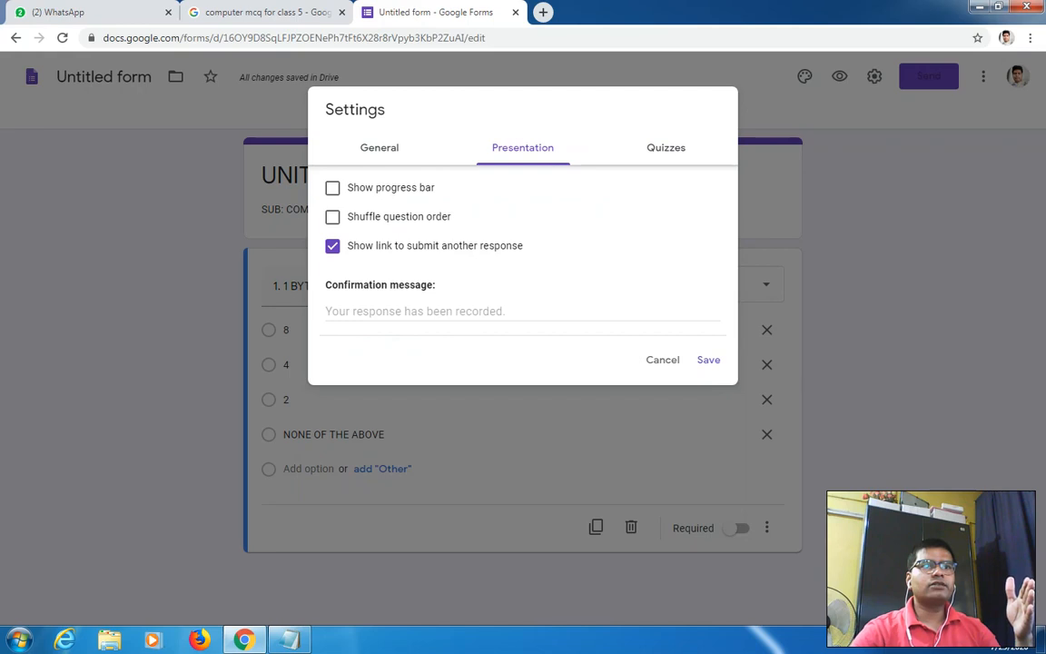
{"action": "left_click", "coordinate": [380, 147]}
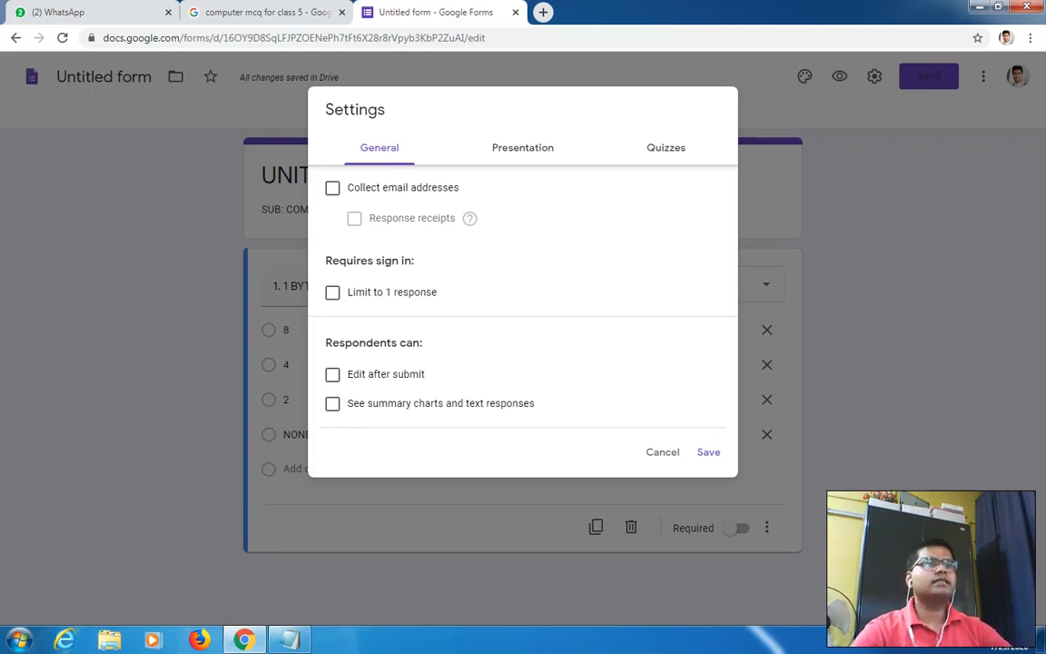
{"action": "left_click", "coordinate": [665, 148]}
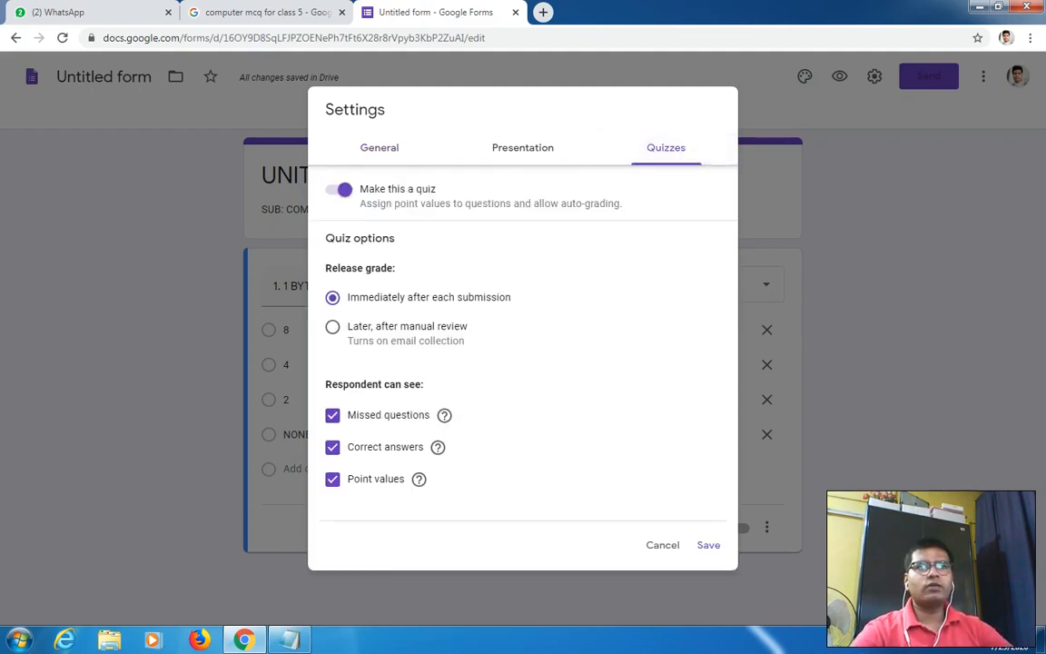
{"action": "left_click", "coordinate": [709, 545]}
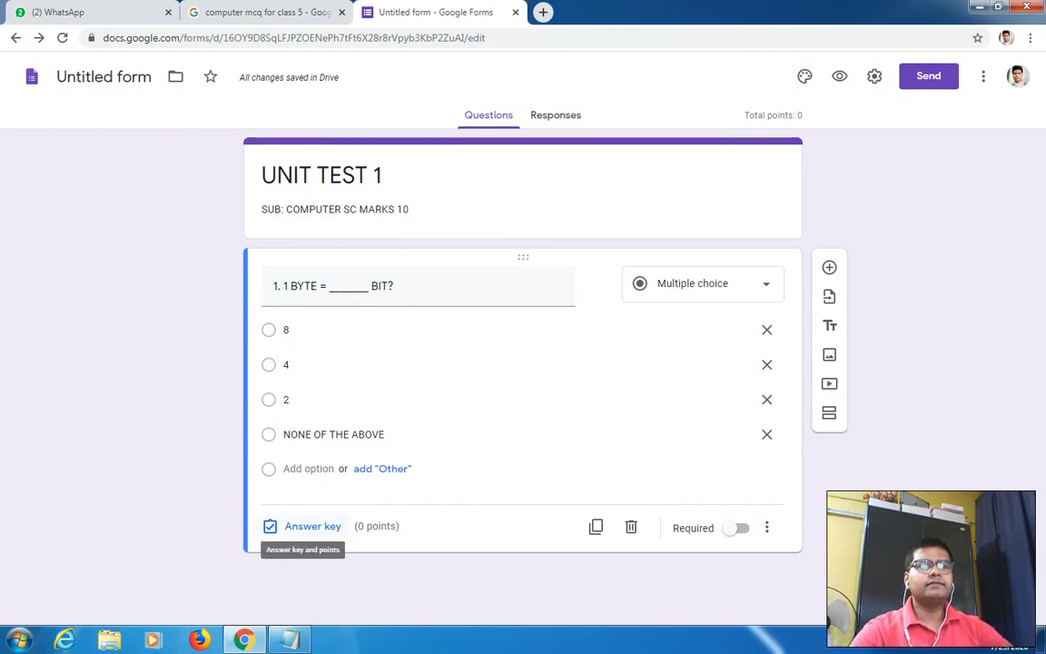
Step: Set the first question's answer key to 5 points with 8 as the correct answer
{"action": "left_click", "coordinate": [309, 526]}
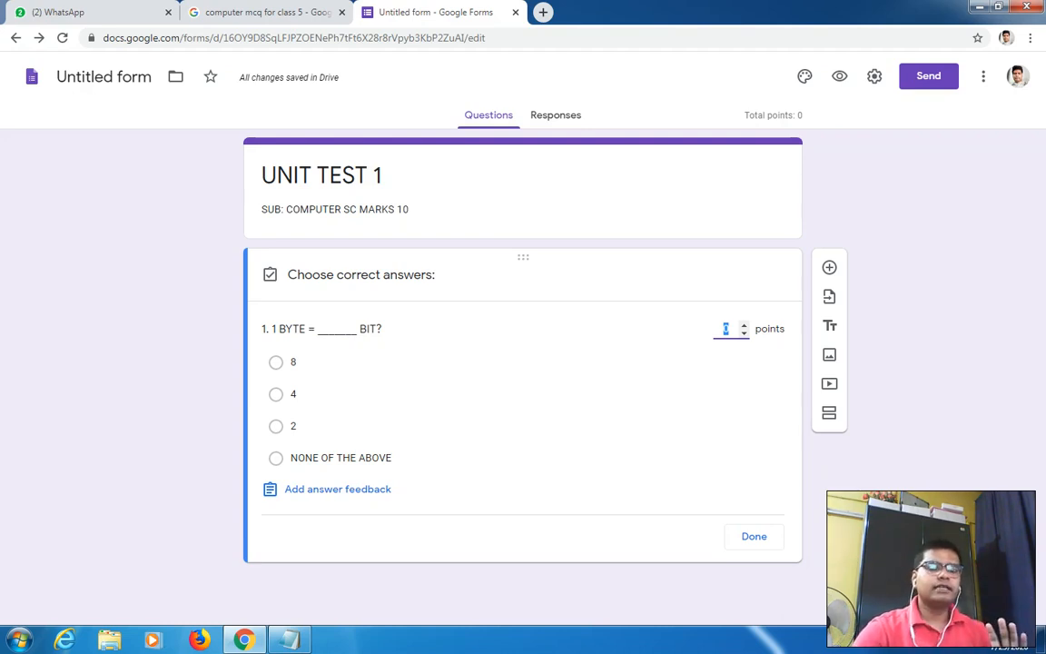
{"action": "type", "text": "5"}
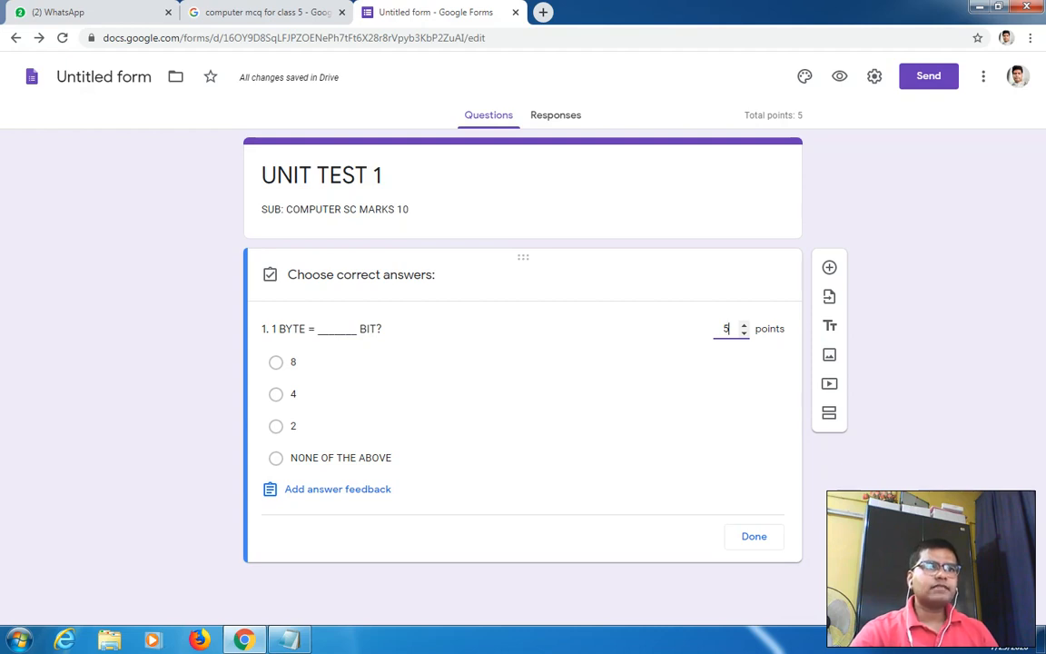
{"action": "left_click", "coordinate": [276, 362]}
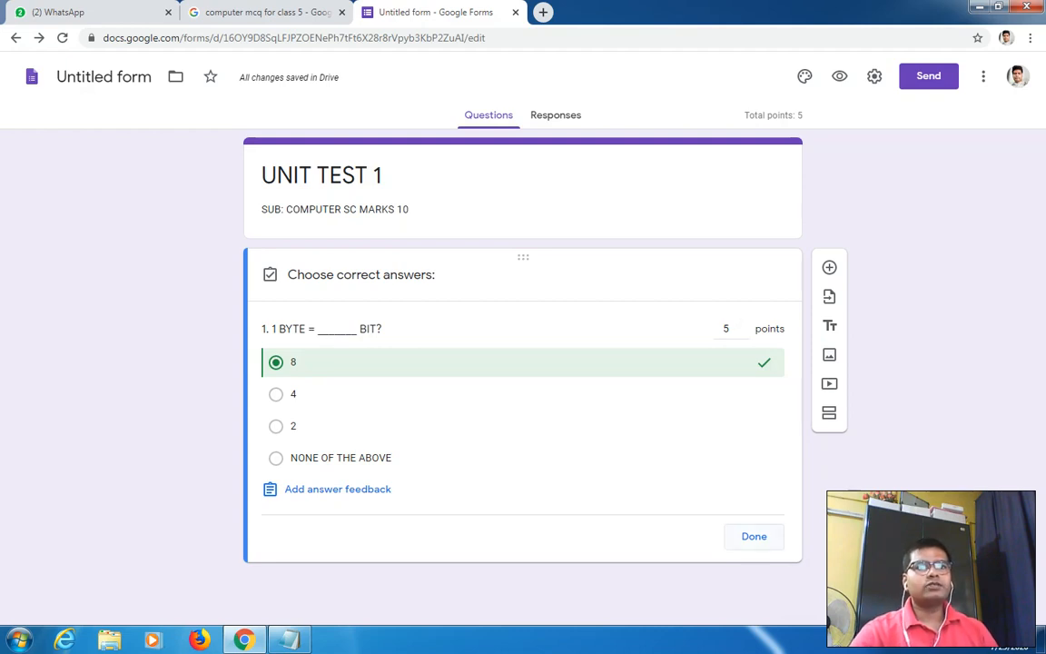
{"action": "left_click", "coordinate": [753, 537]}
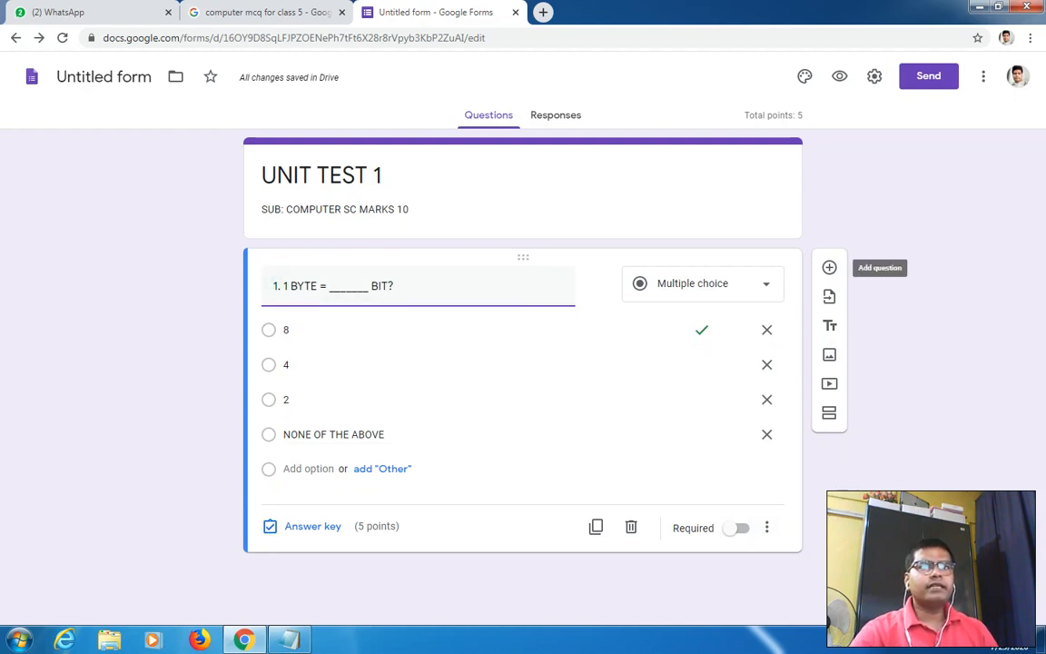
Step: Add a second question with the text "2. IDENTIFY SOFTWARE"
{"action": "left_click", "coordinate": [829, 267]}
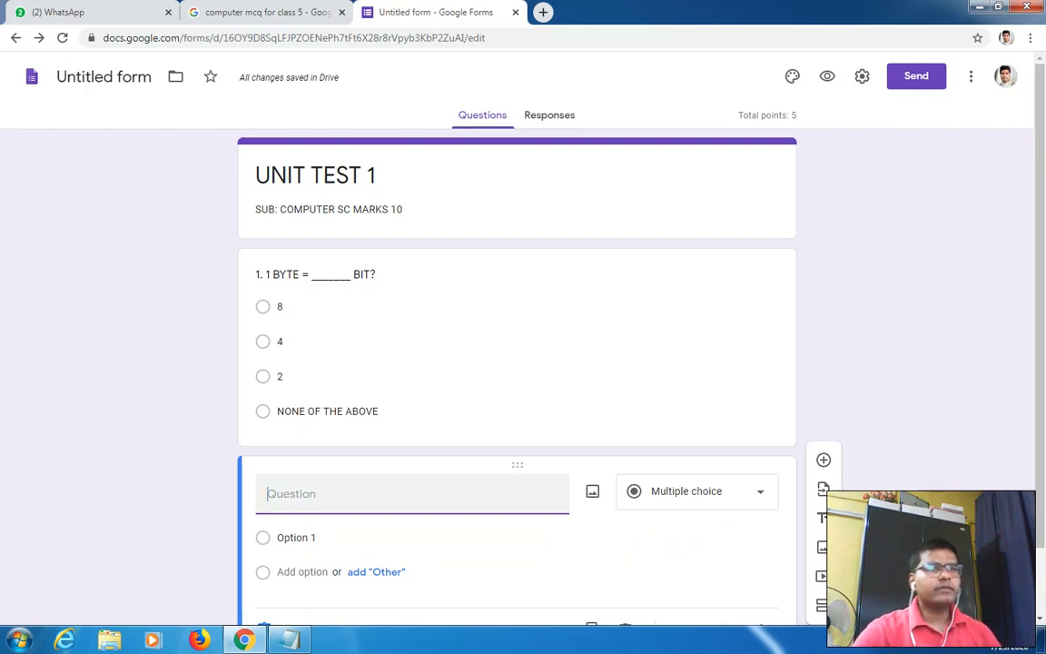
{"action": "type", "text": "2. "}
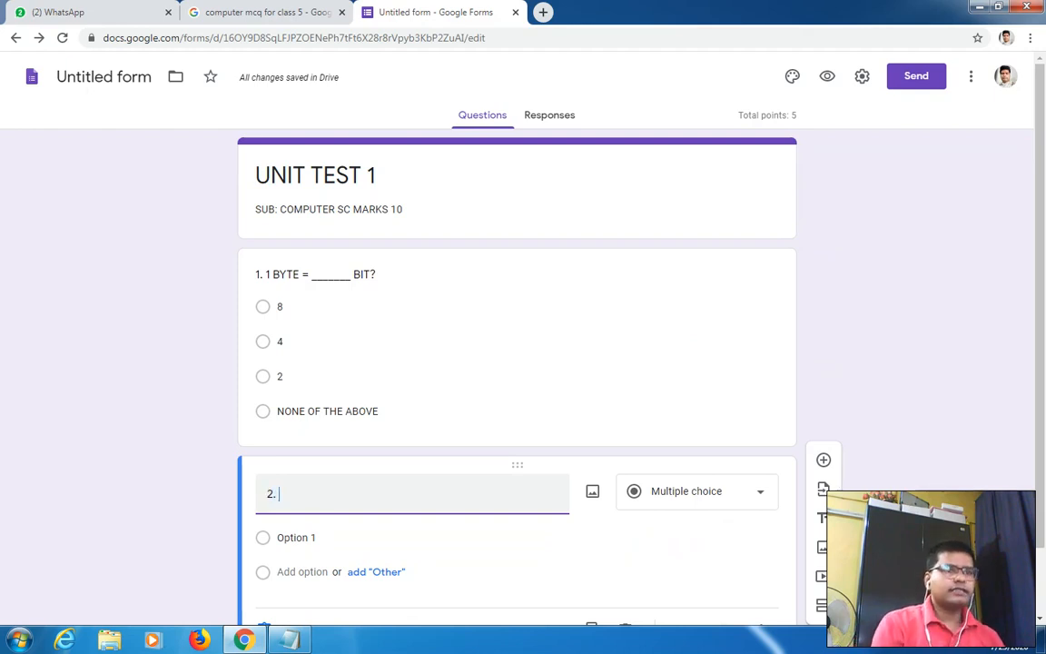
{"action": "type", "text": "I"}
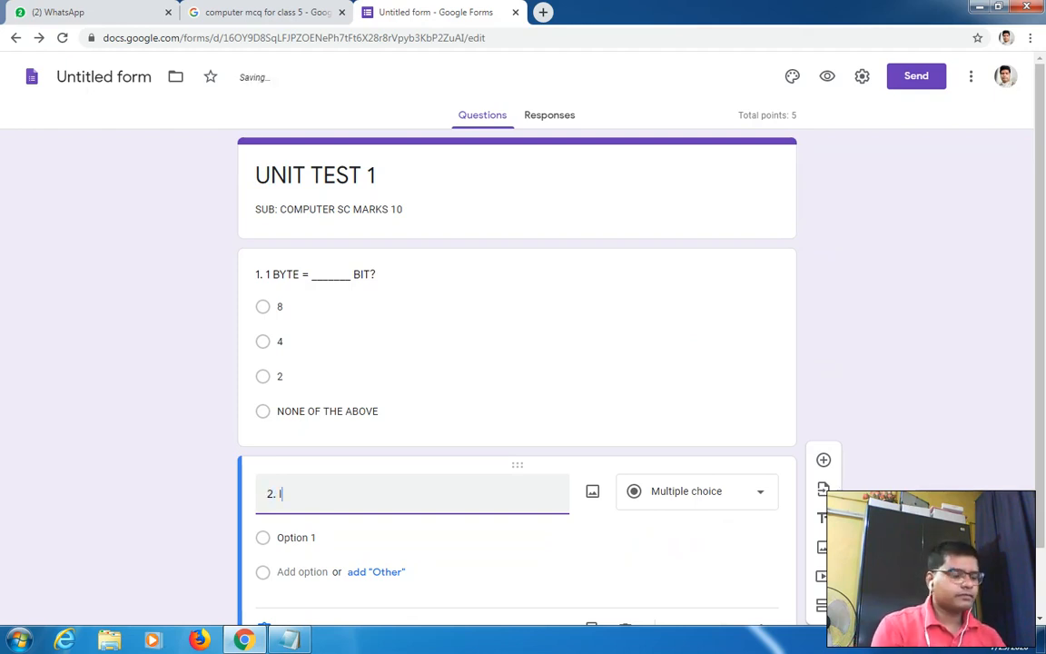
{"action": "type", "text": "DEN"}
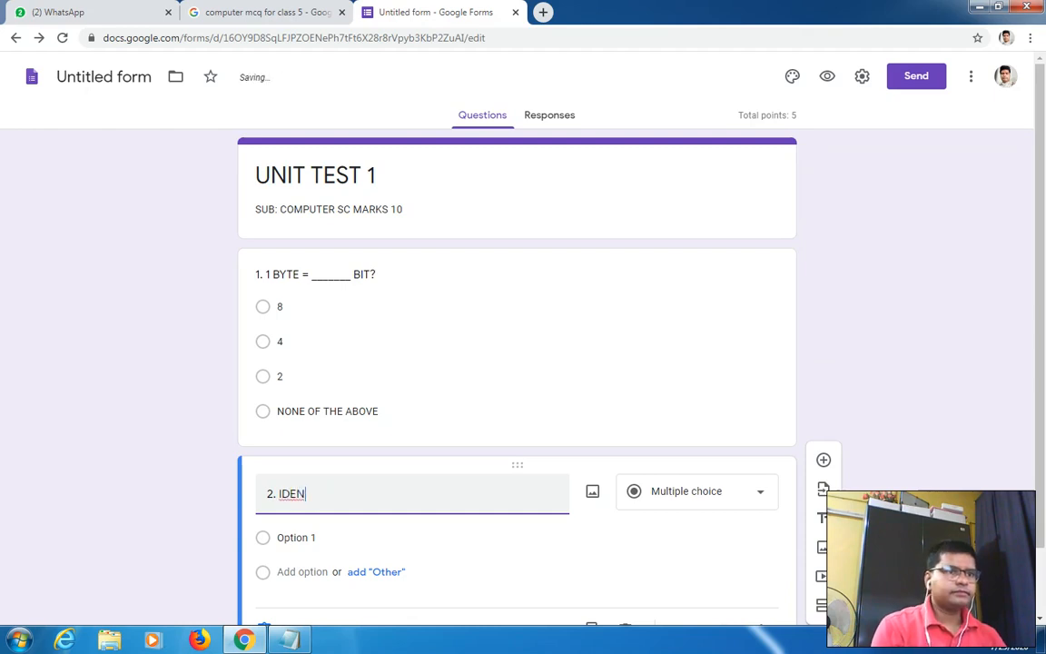
{"action": "type", "text": "TIFY"}
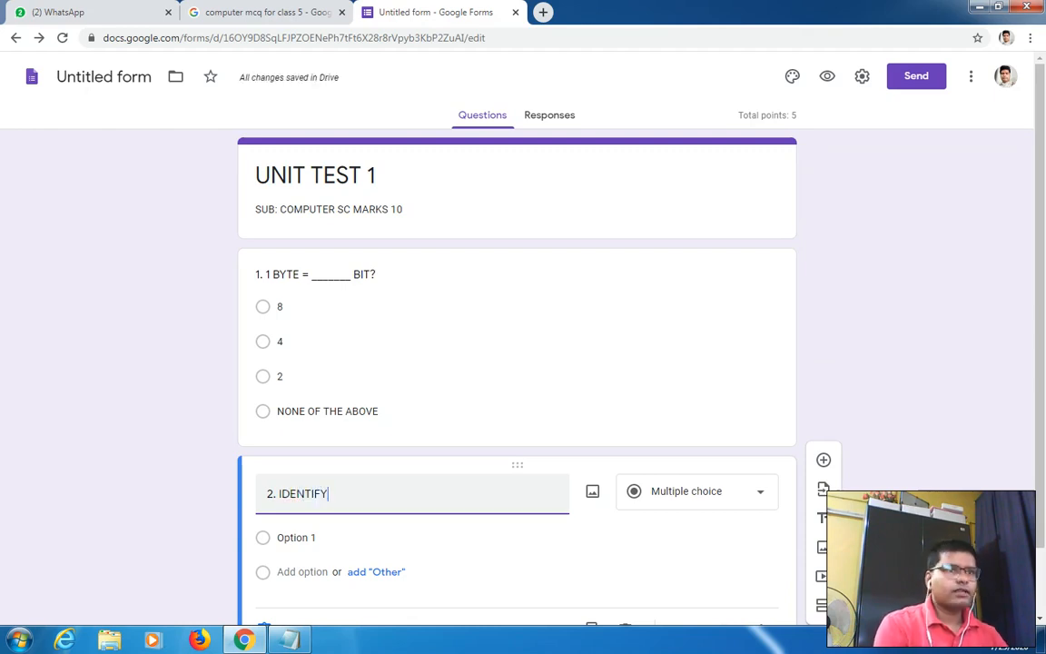
{"action": "type", "text": " SOFT"}
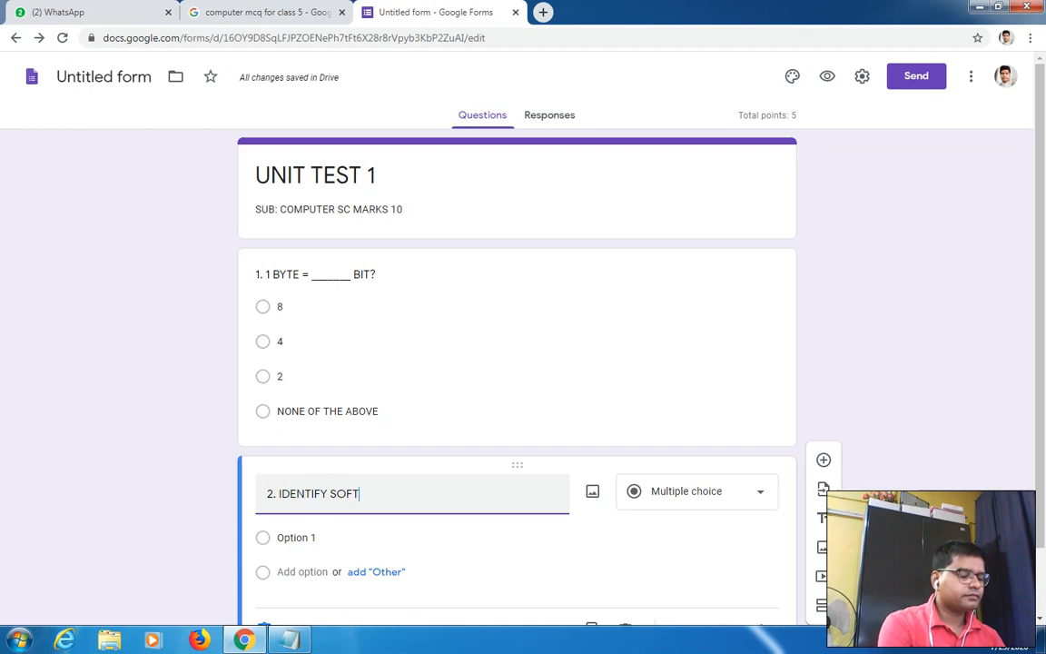
{"action": "type", "text": "WARE"}
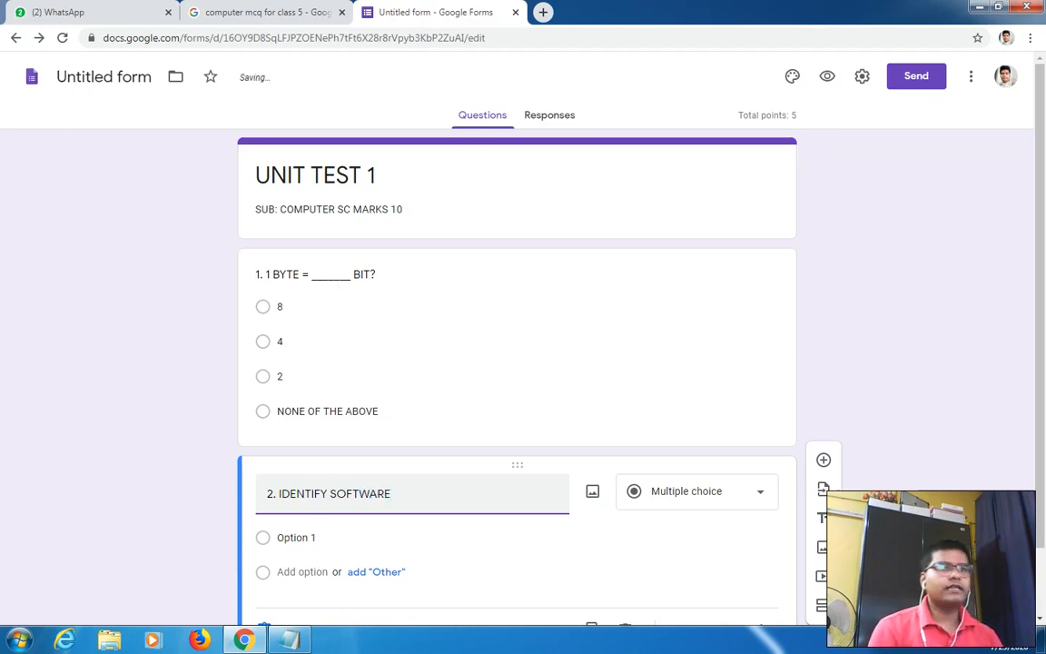
Step: Enter KEYWORD, MOUSE and OPERATING SYSTEM as the first three answer options of question 2
{"action": "left_click", "coordinate": [298, 538]}
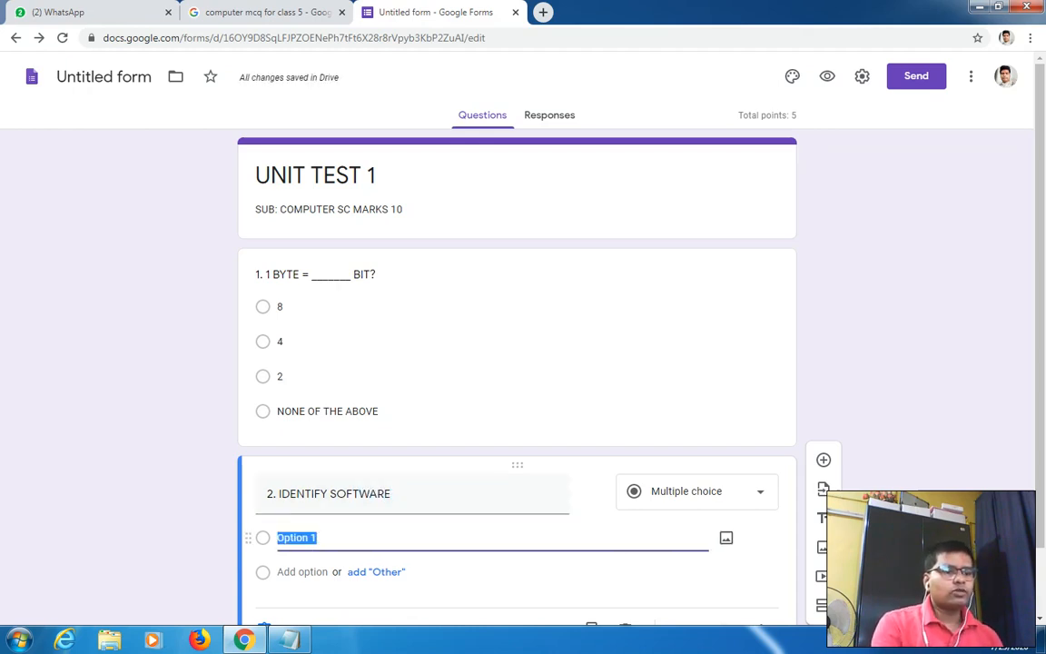
{"action": "type", "text": "KEYWORK"}
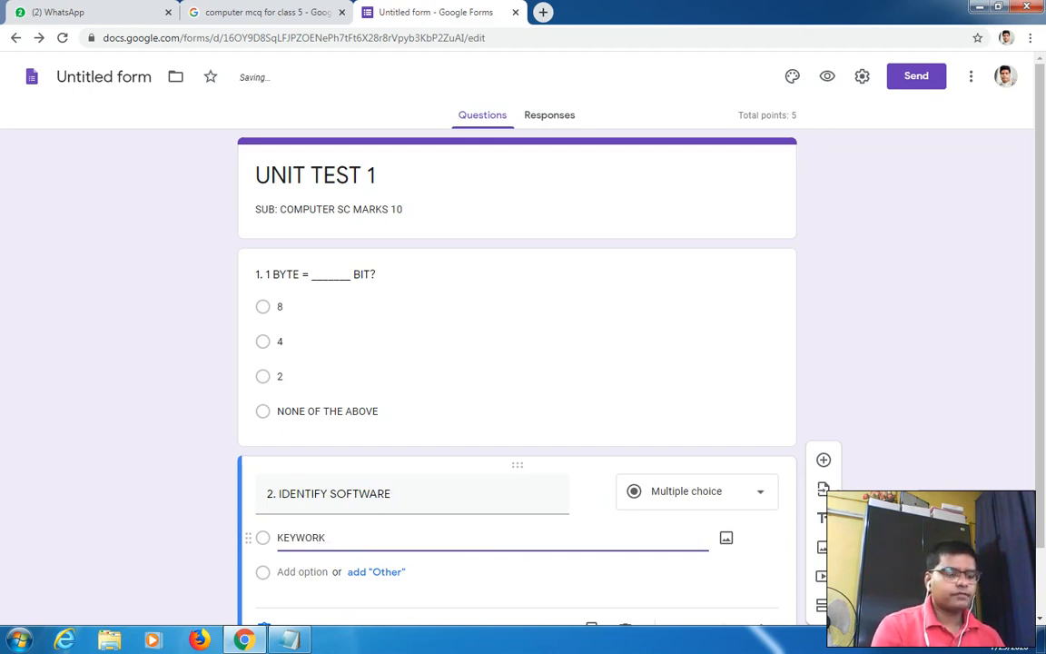
{"action": "key", "text": "BackSpace"}
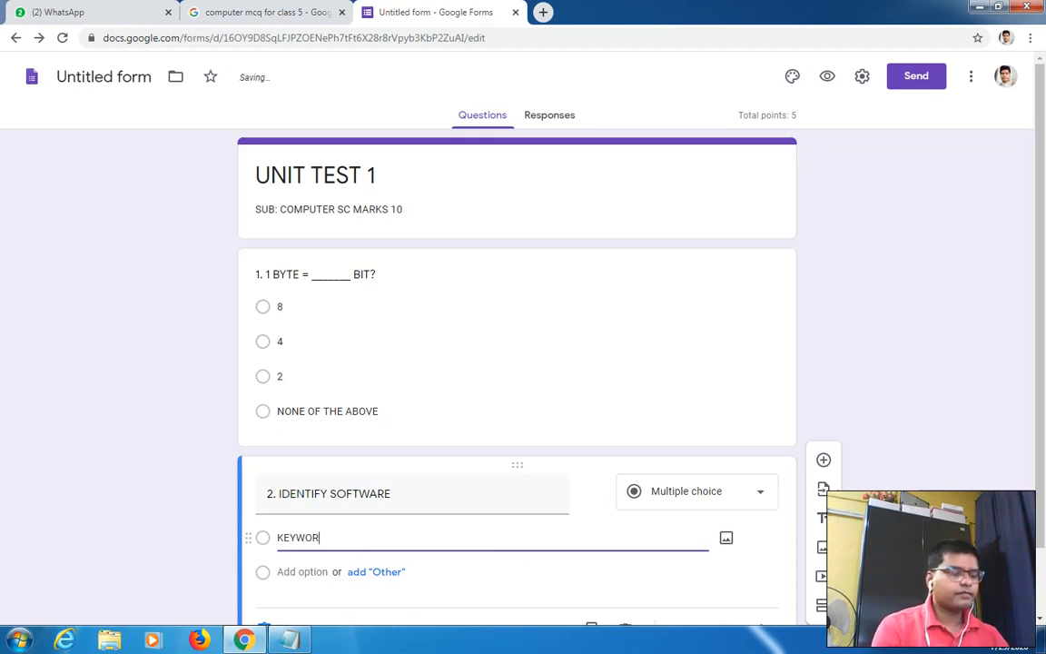
{"action": "type", "text": "D"}
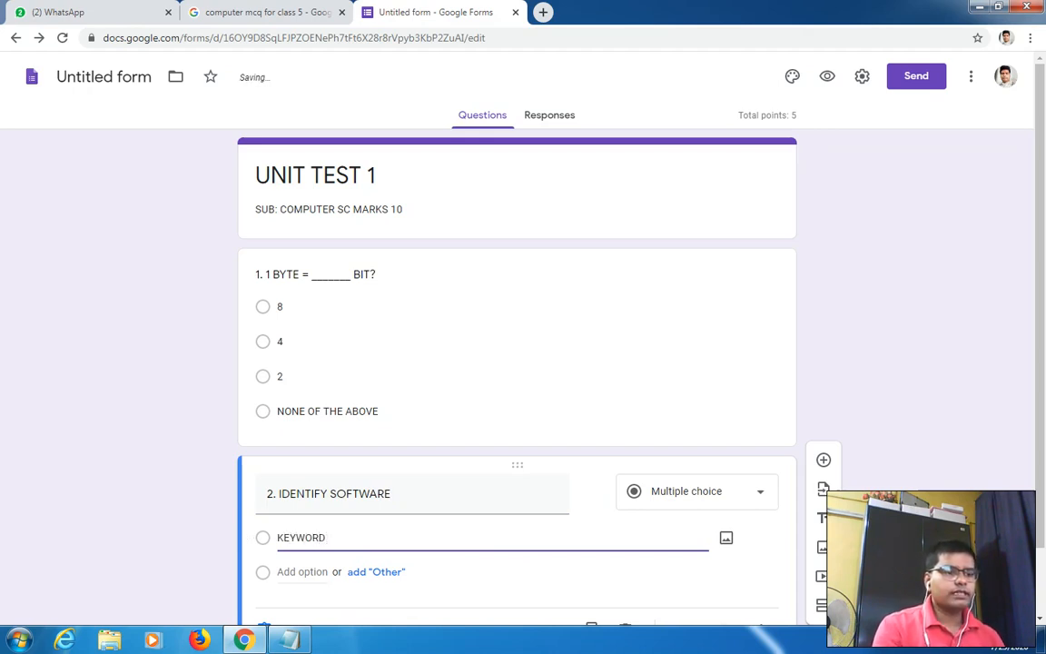
{"action": "key", "text": "Return"}
{"action": "type", "text": "MOU"}
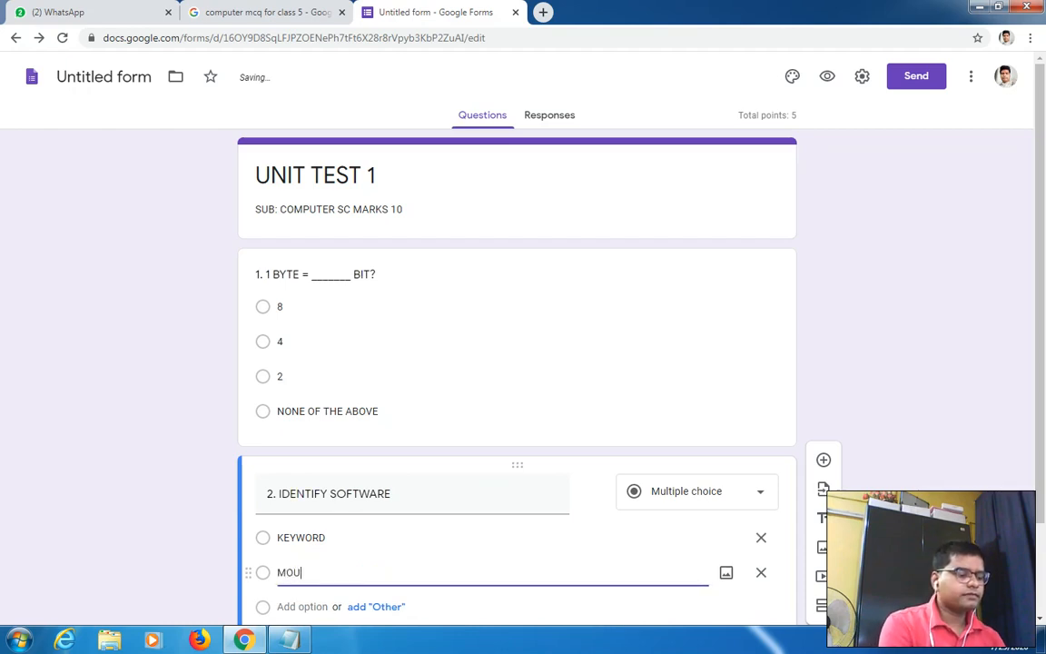
{"action": "type", "text": "SE"}
{"action": "key", "text": "Return"}
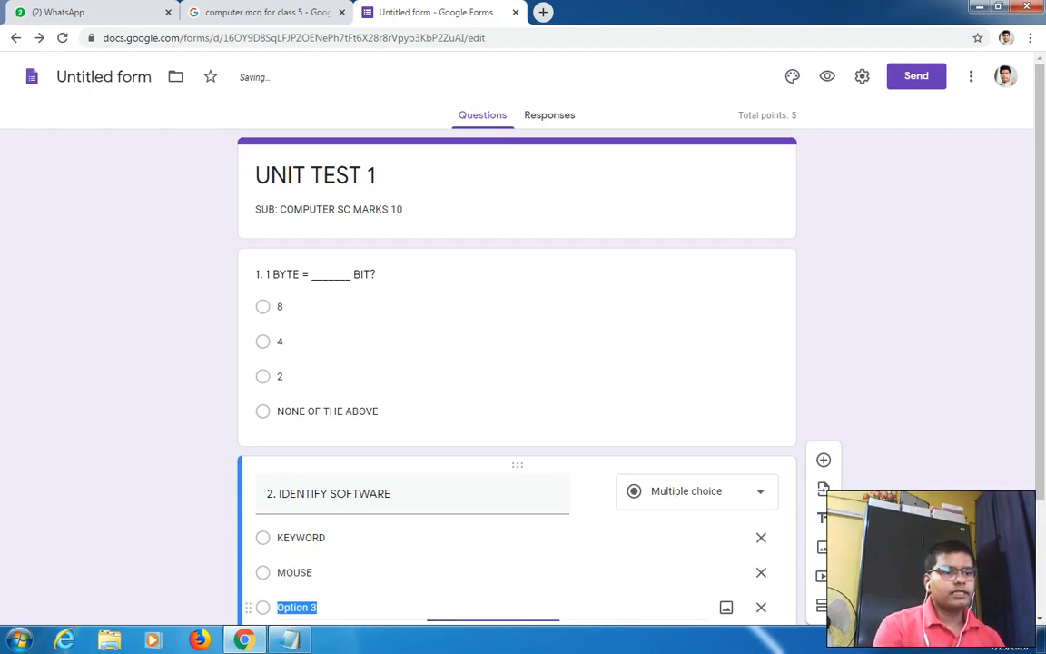
{"action": "type", "text": "OPERAT"}
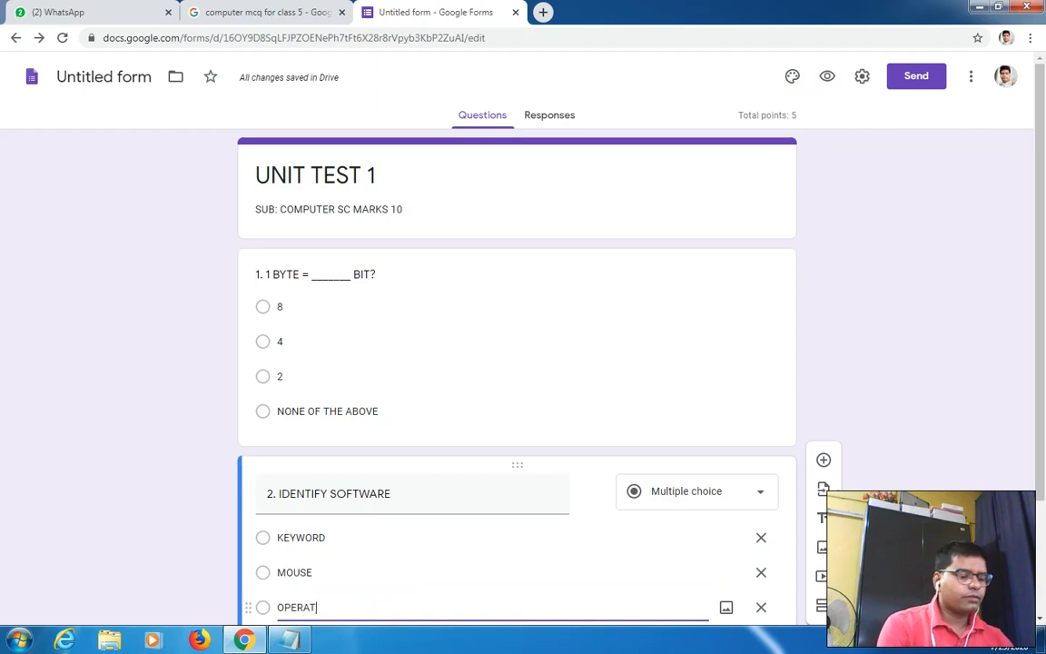
{"action": "type", "text": "ING SYSTEM"}
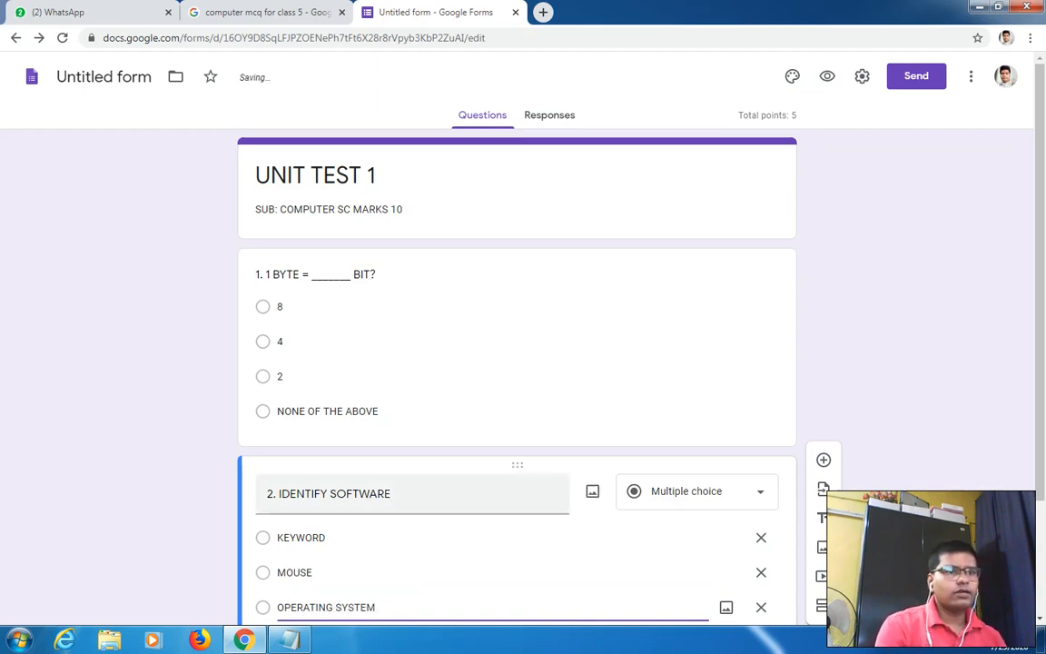
Step: Add PEN DRIVE as the fourth answer option of question 2
{"action": "scroll", "coordinate": [518, 363], "scroll_direction": "down", "scroll_amount": 2}
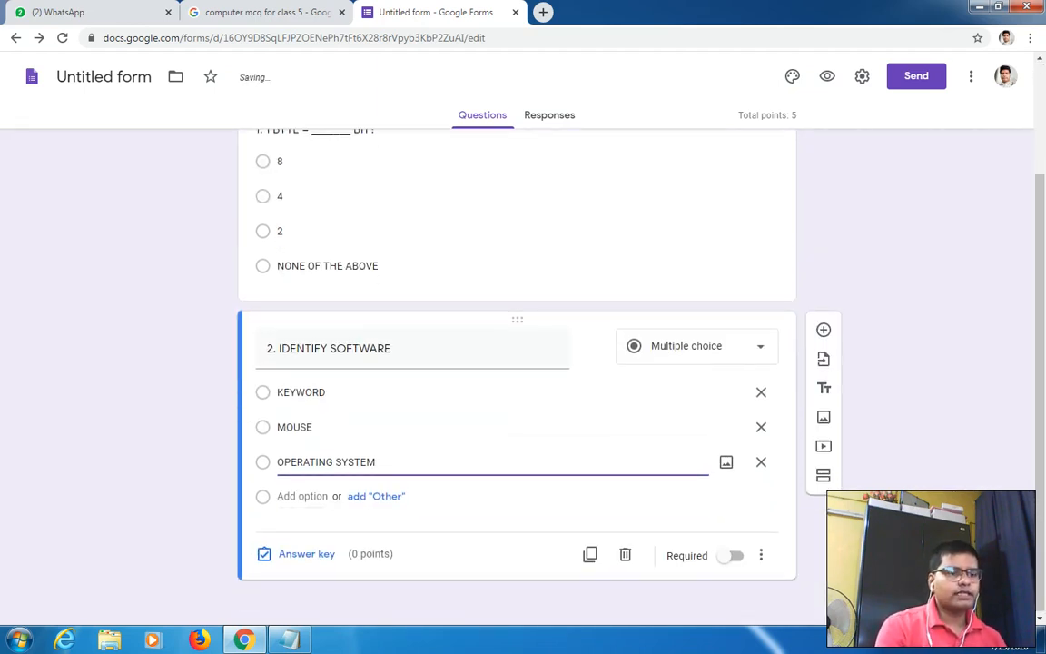
{"action": "key", "text": "Tab"}
{"action": "type", "text": "NONE"}
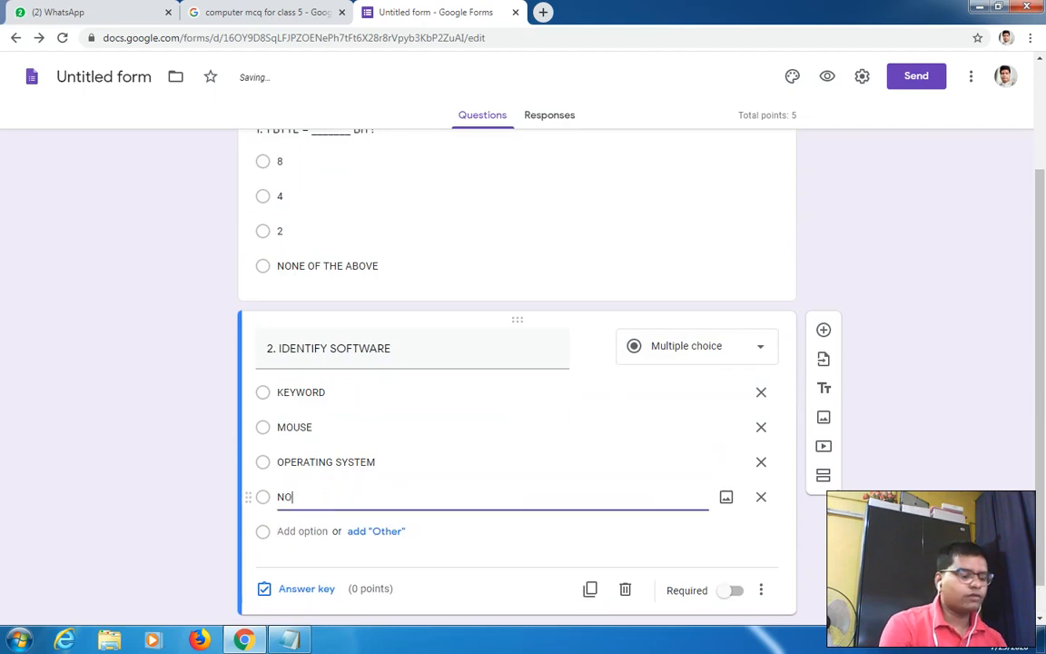
{"action": "key", "text": "BackSpace"}
{"action": "key", "text": "BackSpace"}
{"action": "key", "text": "BackSpace"}
{"action": "key", "text": "BackSpace"}
{"action": "type", "text": "PEN"}
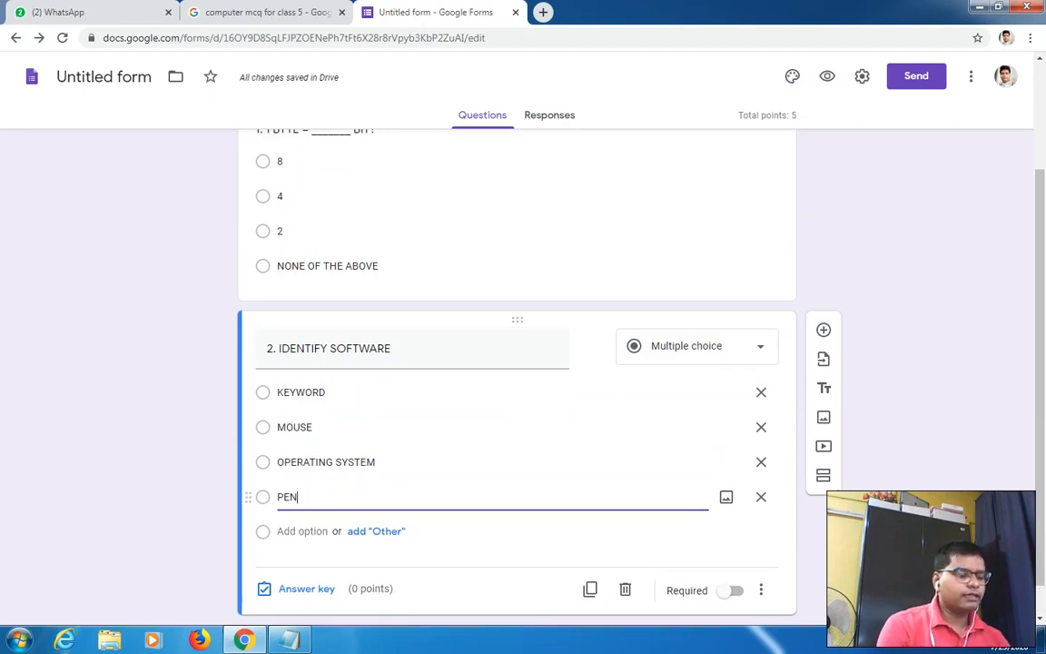
{"action": "type", "text": " DRIVE"}
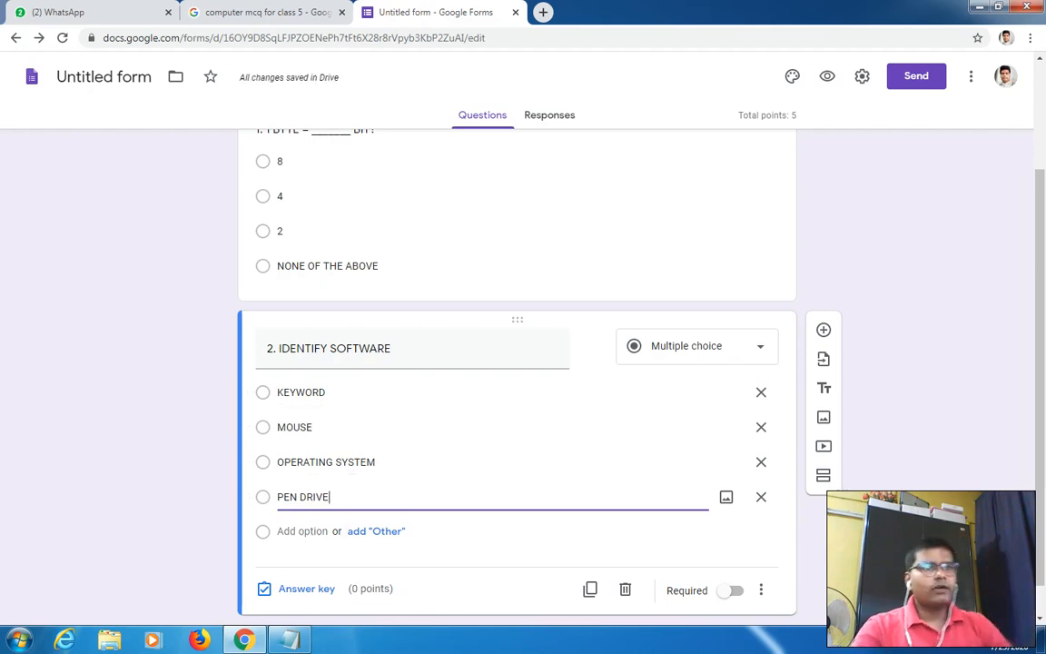
Step: Set question 2's answer key to 5 points with OPERATING SYSTEM as the correct answer
{"action": "left_click", "coordinate": [300, 588]}
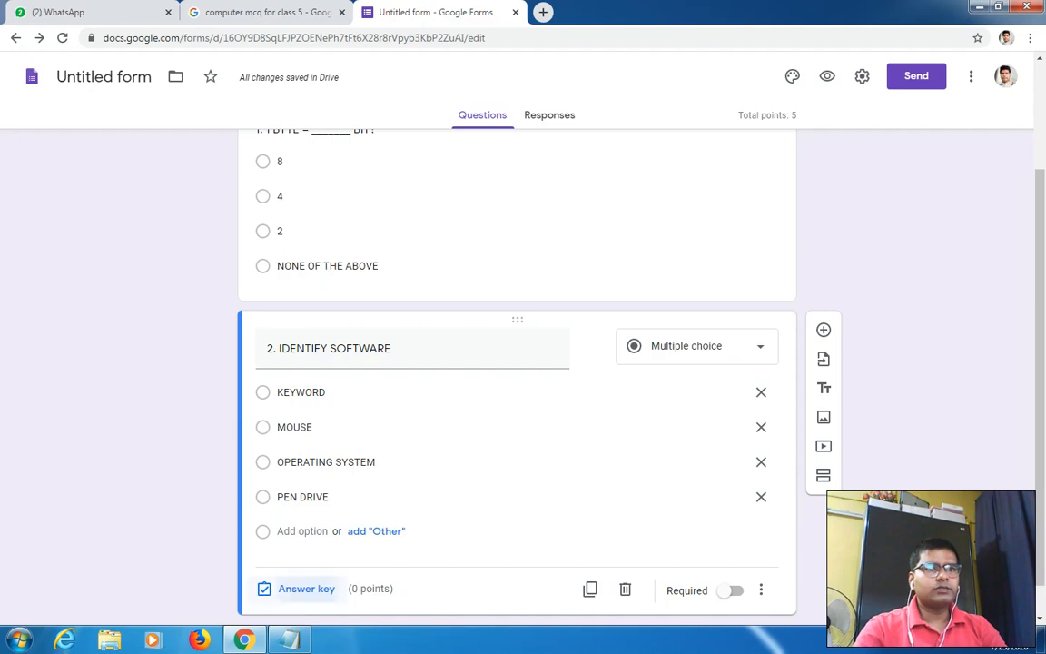
{"action": "type", "text": "5"}
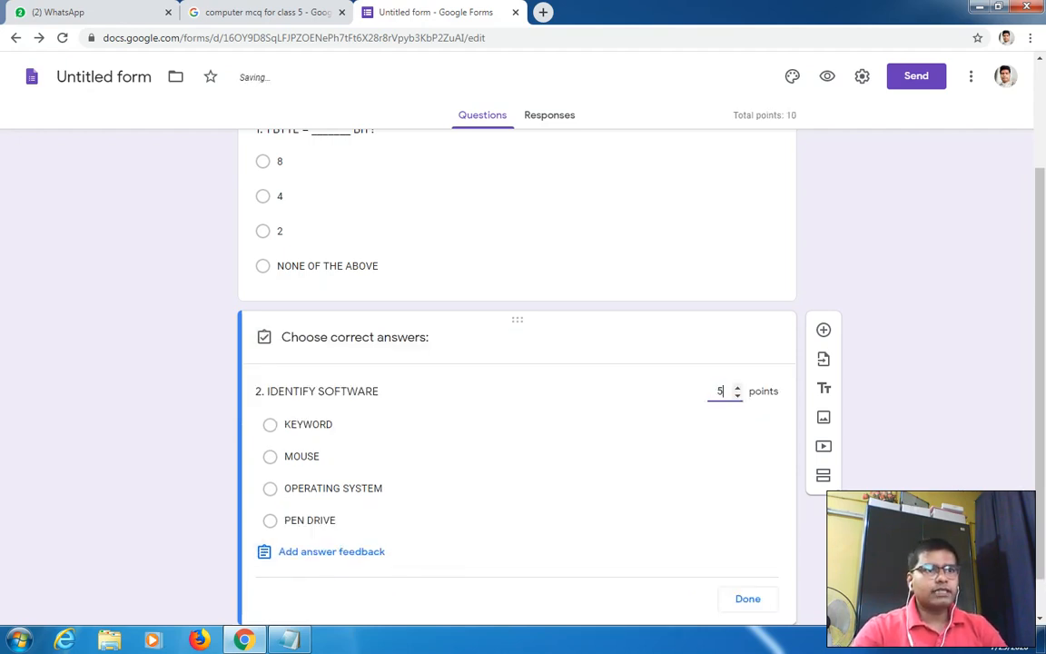
{"action": "left_click", "coordinate": [270, 489]}
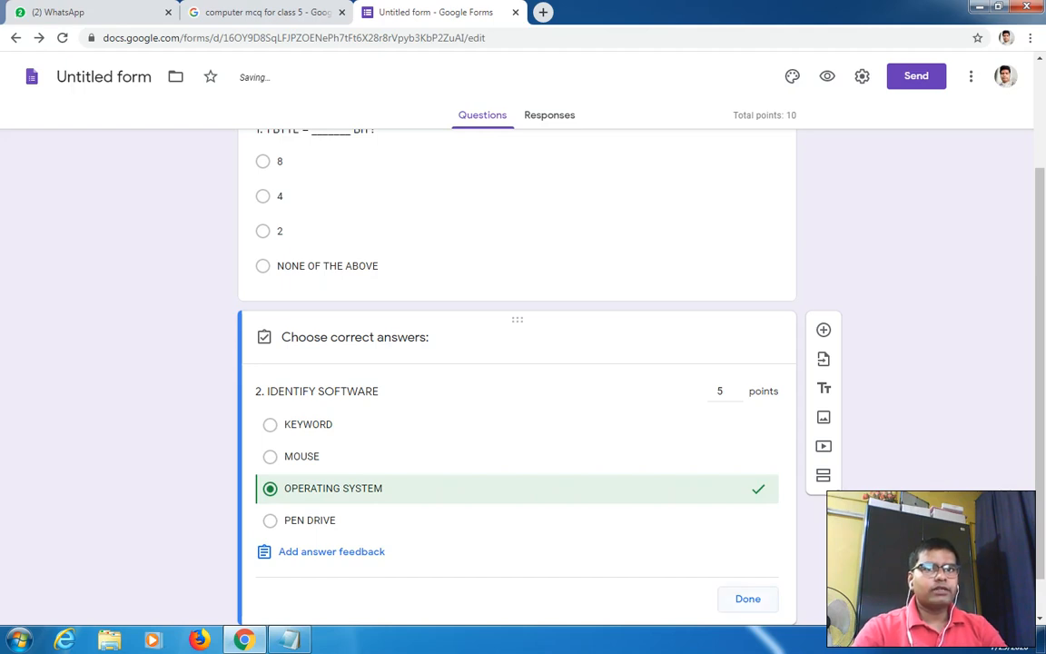
{"action": "left_click", "coordinate": [748, 599]}
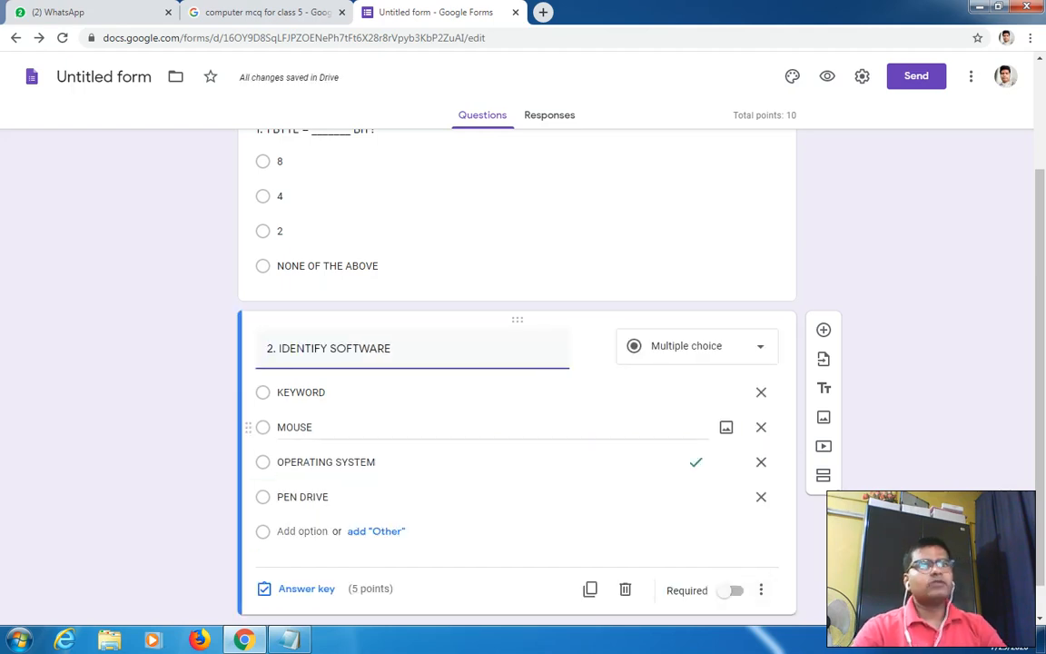
Step: Preview the quiz and submit a test response with 8 for question 1 and MOUSE for question 2
{"action": "scroll", "coordinate": [581, 428], "scroll_direction": "up", "scroll_amount": 2}
{"action": "scroll", "coordinate": [518, 363], "scroll_direction": "down", "scroll_amount": 2}
{"action": "scroll", "coordinate": [518, 363], "scroll_direction": "up", "scroll_amount": 2}
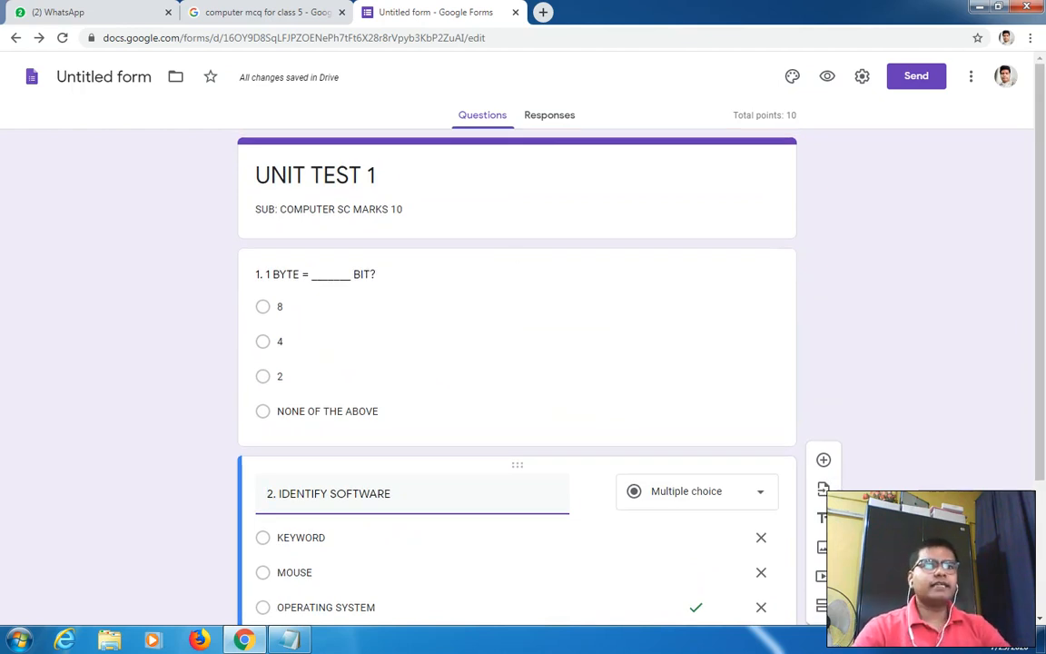
{"action": "scroll", "coordinate": [518, 381], "scroll_direction": "down", "scroll_amount": 2}
{"action": "scroll", "coordinate": [517, 381], "scroll_direction": "down", "scroll_amount": 1}
{"action": "scroll", "coordinate": [517, 381], "scroll_direction": "up", "scroll_amount": 3}
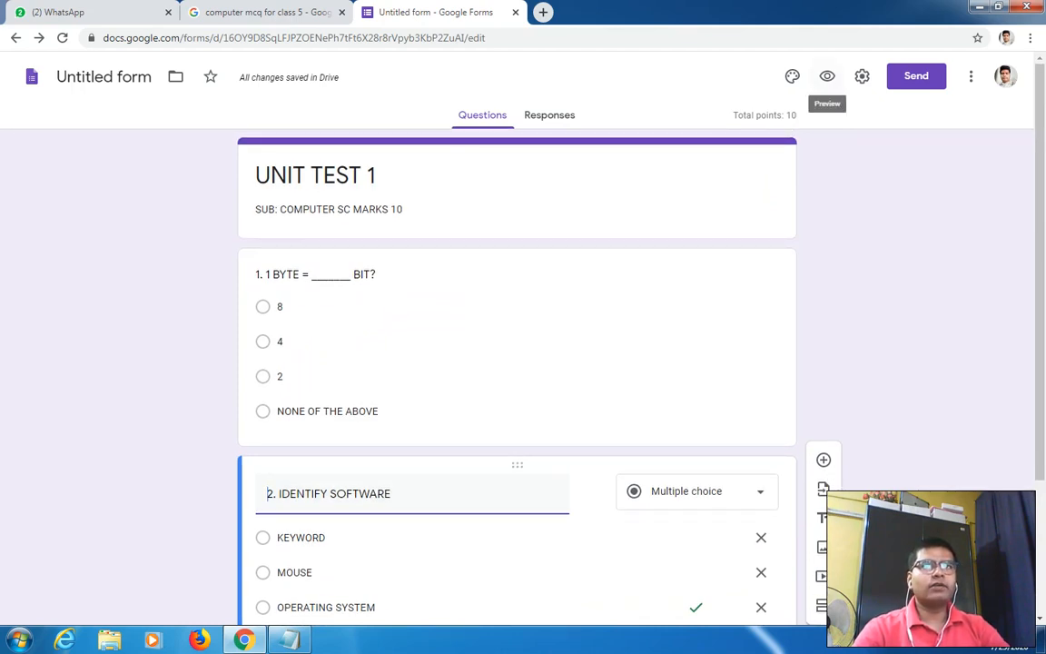
{"action": "left_click", "coordinate": [827, 76]}
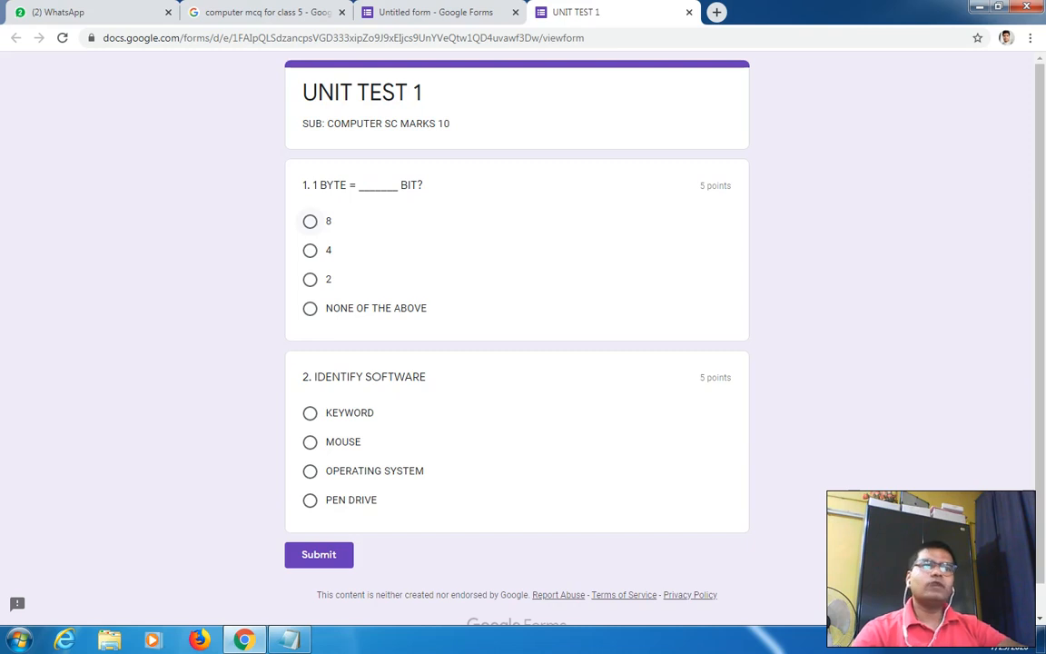
{"action": "left_click", "coordinate": [310, 221]}
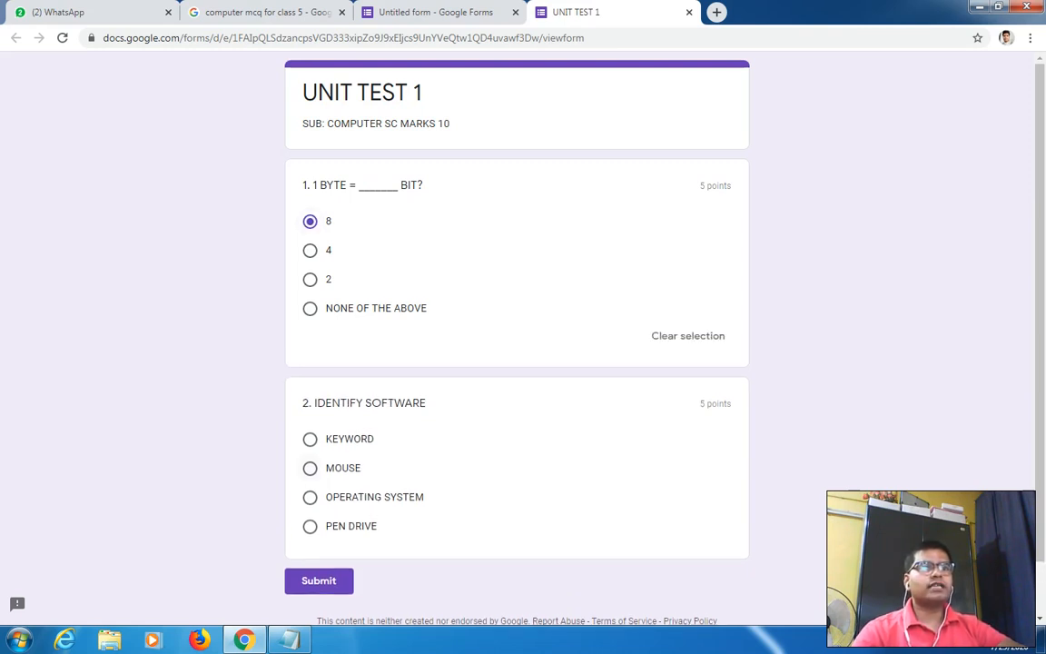
{"action": "left_click", "coordinate": [310, 468]}
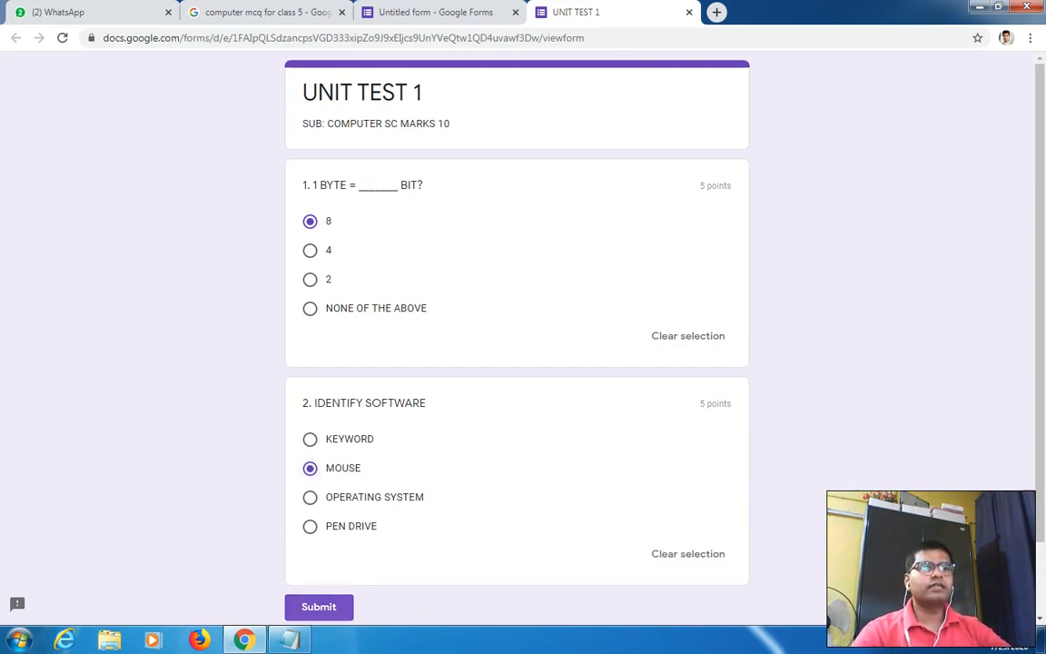
{"action": "left_click", "coordinate": [319, 607]}
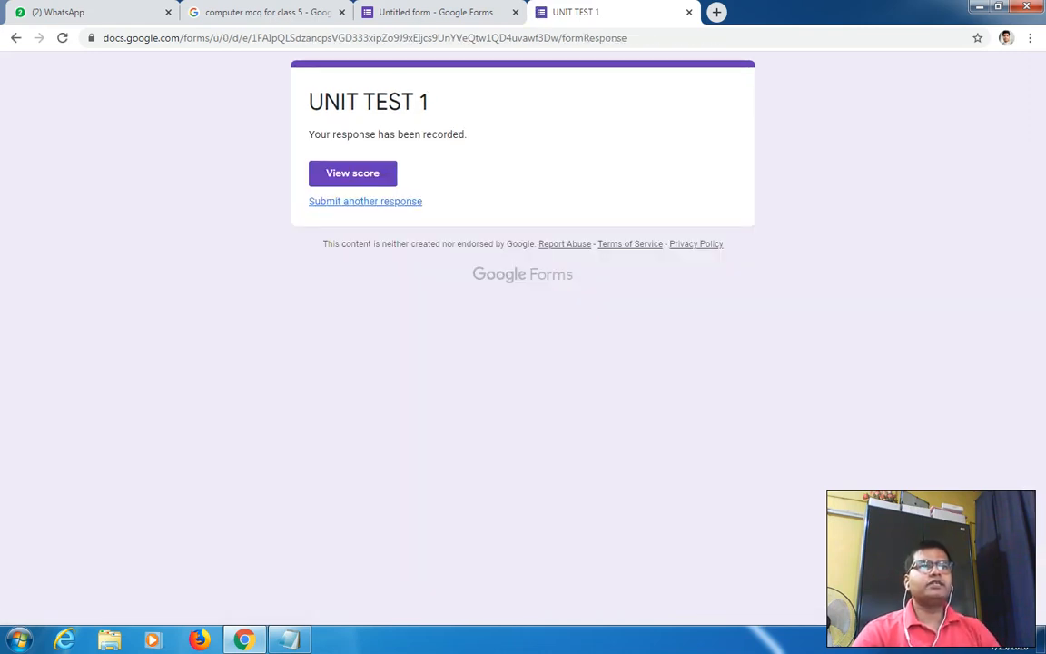
Step: View the submitted response's score and per-question results, and close the score and confirmation pages
{"action": "left_click_drag", "start_coordinate": [467, 135], "coordinate": [308, 135]}
{"action": "left_click", "coordinate": [440, 168]}
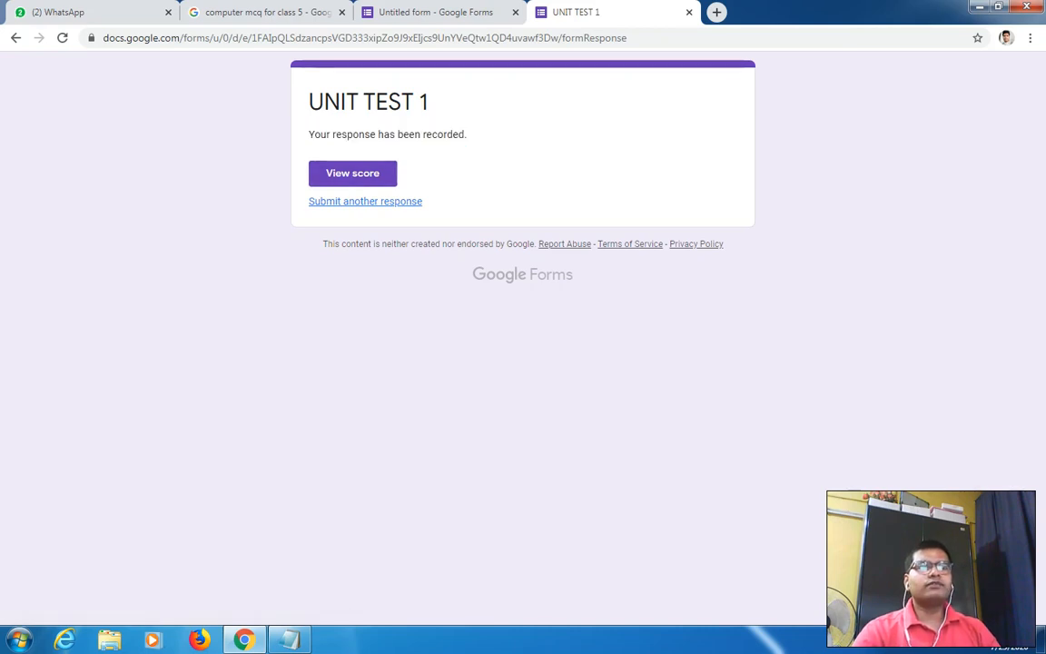
{"action": "left_click", "coordinate": [352, 173]}
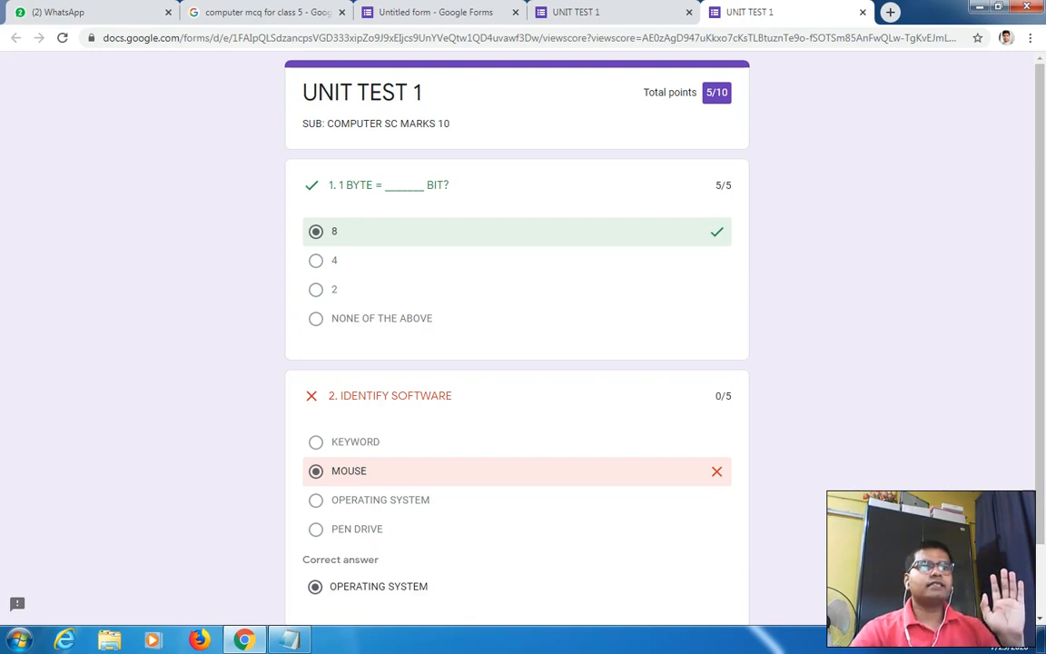
{"action": "scroll", "coordinate": [517, 345], "scroll_direction": "down", "scroll_amount": 2}
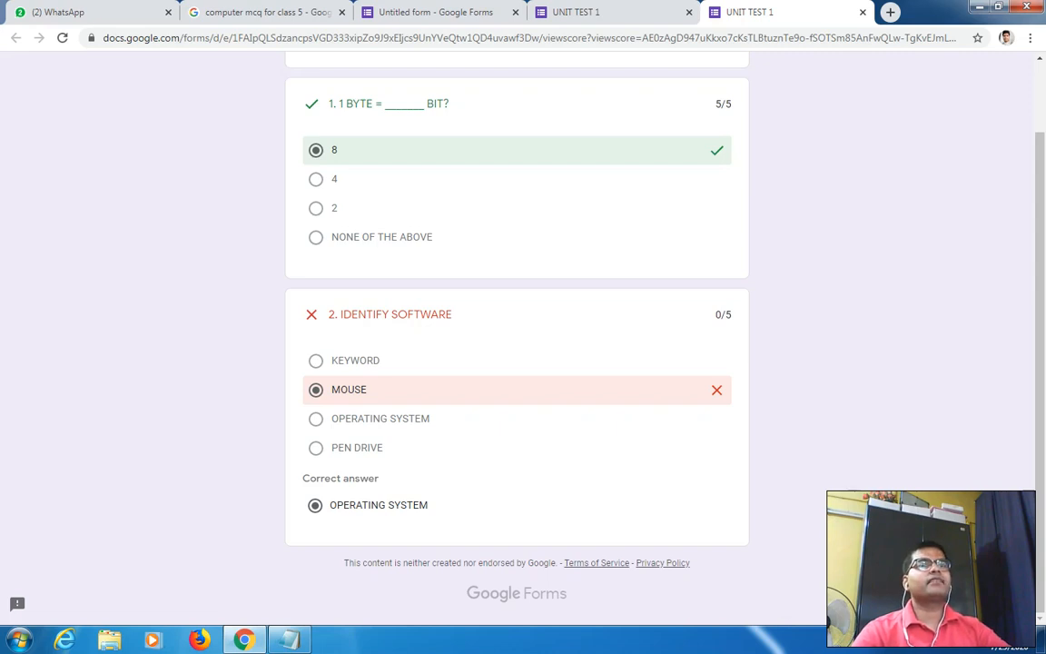
{"action": "scroll", "coordinate": [517, 345], "scroll_direction": "up", "scroll_amount": 1}
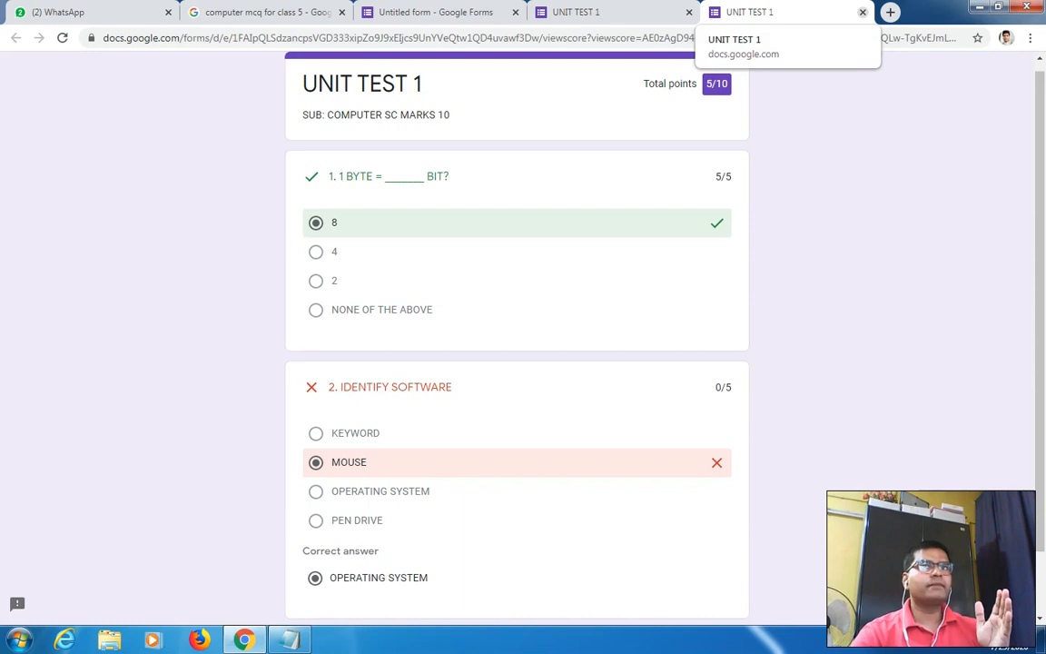
{"action": "left_click", "coordinate": [862, 11]}
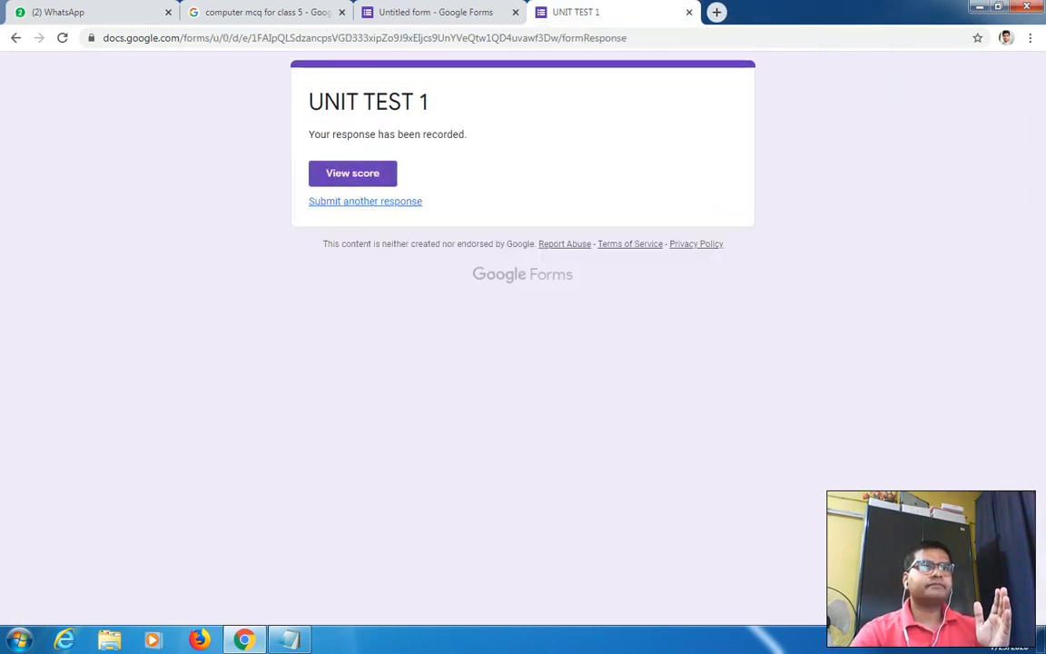
{"action": "left_click", "coordinate": [427, 12]}
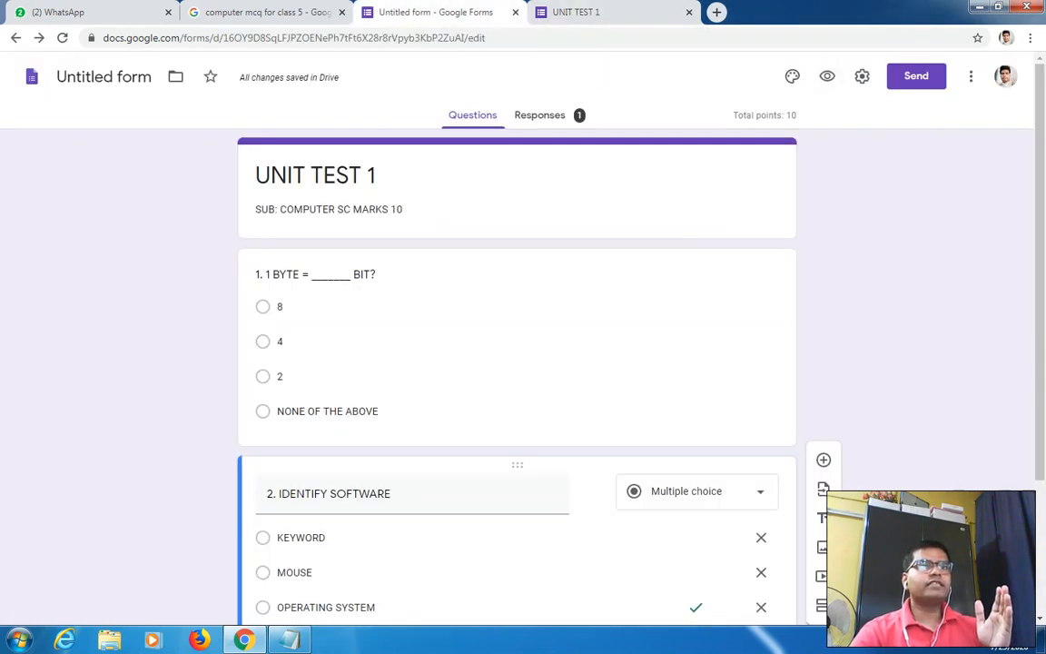
{"action": "left_click", "coordinate": [581, 11]}
{"action": "left_click", "coordinate": [689, 12]}
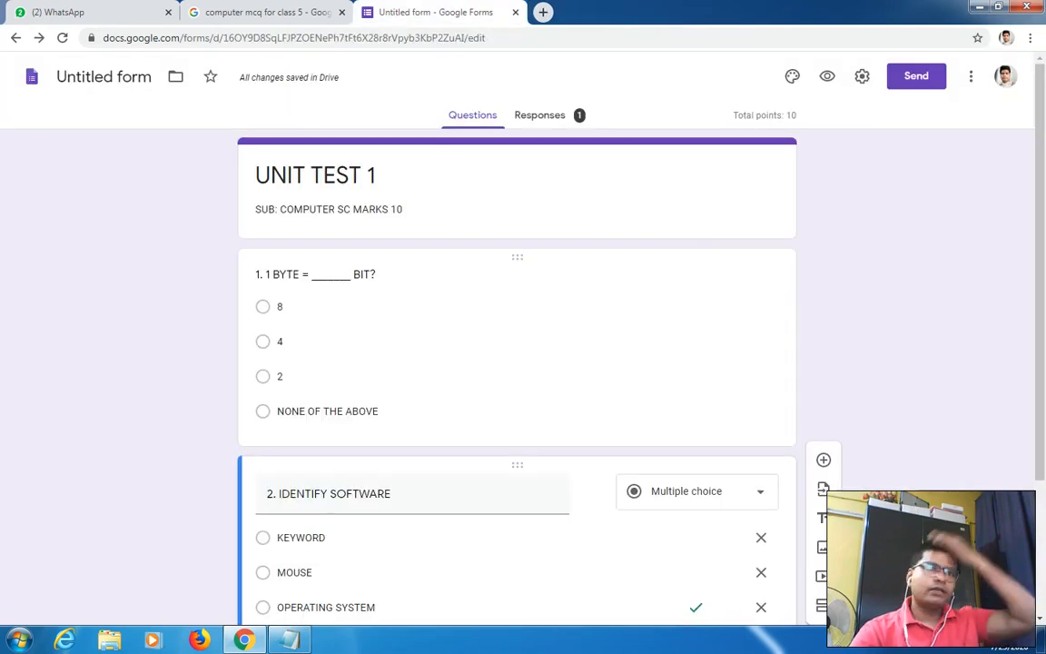
Step: Create a new spreadsheet named Untitled form (Responses) from the quiz's collected responses
{"action": "scroll", "coordinate": [762, 427], "scroll_direction": "down", "scroll_amount": 3}
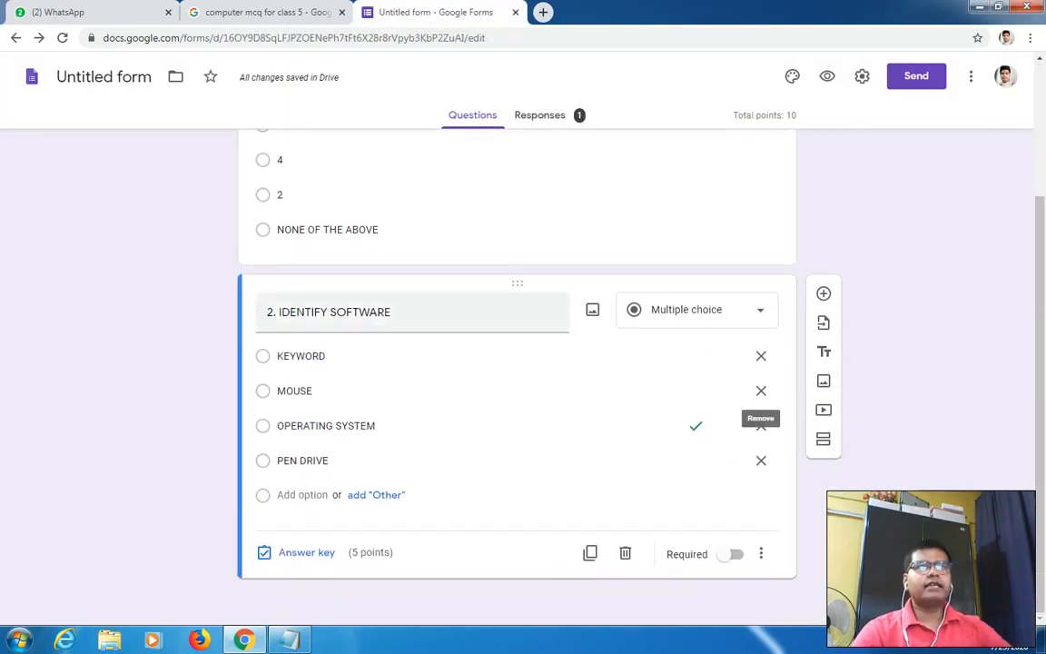
{"action": "scroll", "coordinate": [761, 426], "scroll_direction": "up", "scroll_amount": 2}
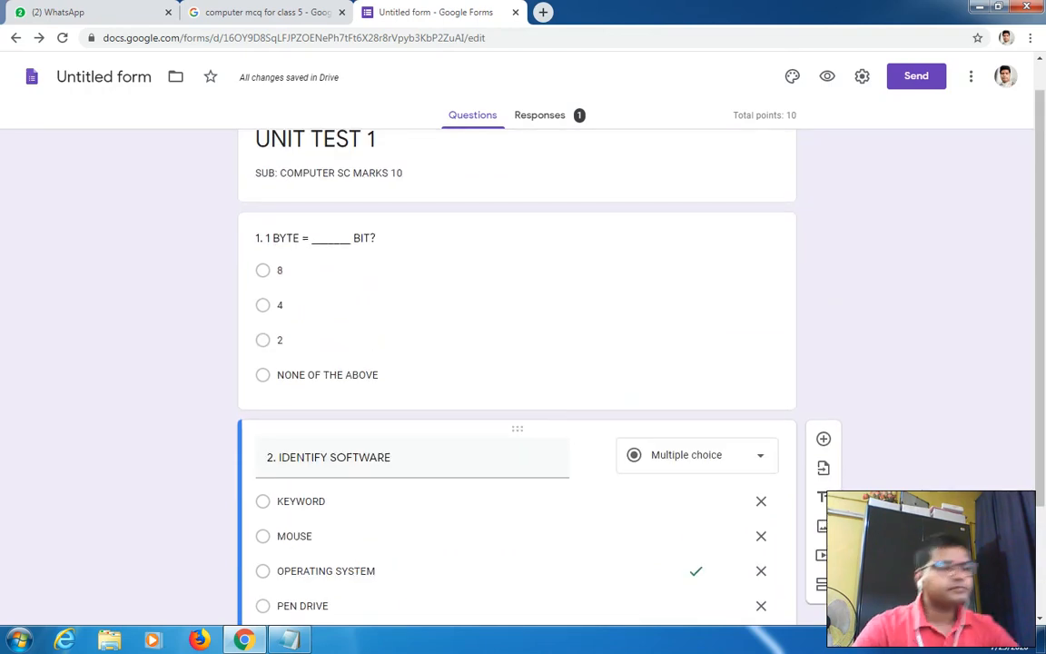
{"action": "left_click", "coordinate": [540, 114]}
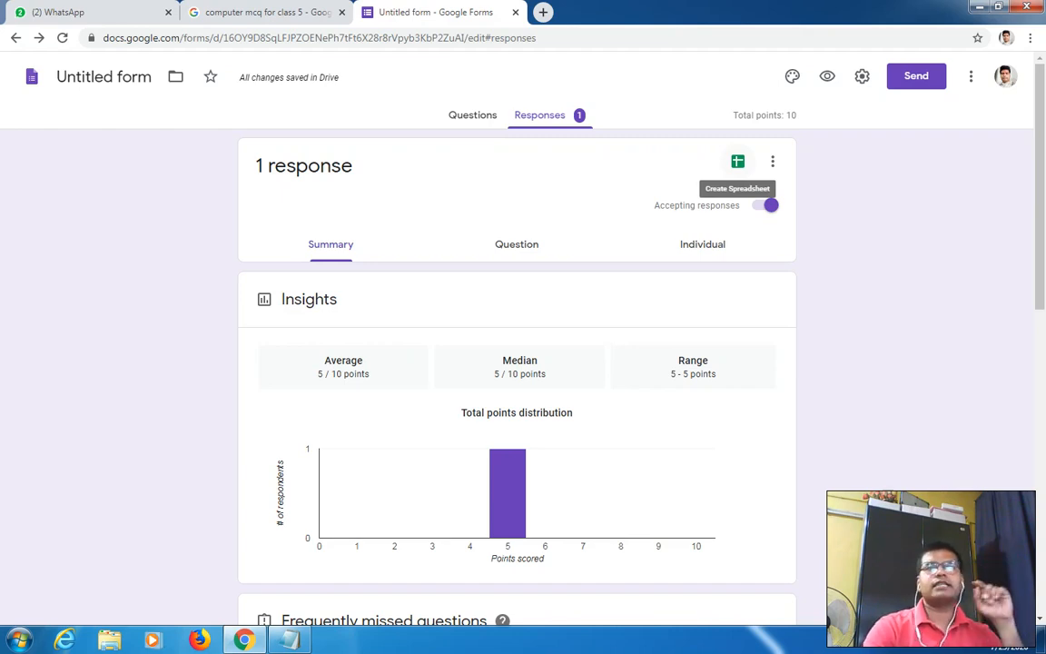
{"action": "left_click", "coordinate": [473, 115]}
{"action": "left_click", "coordinate": [542, 116]}
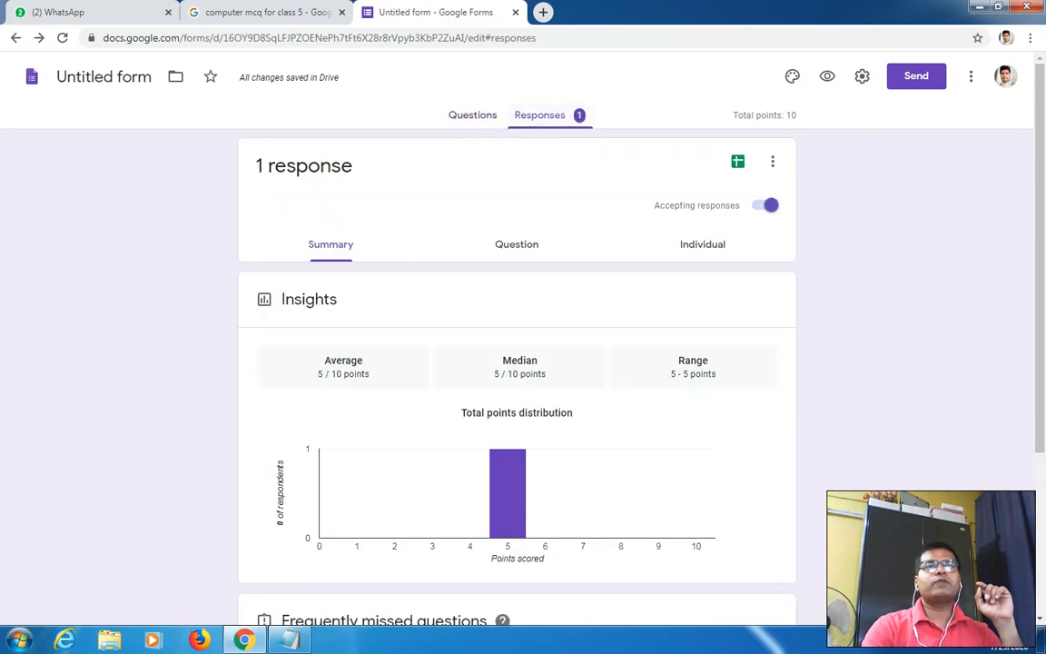
{"action": "left_click", "coordinate": [738, 160]}
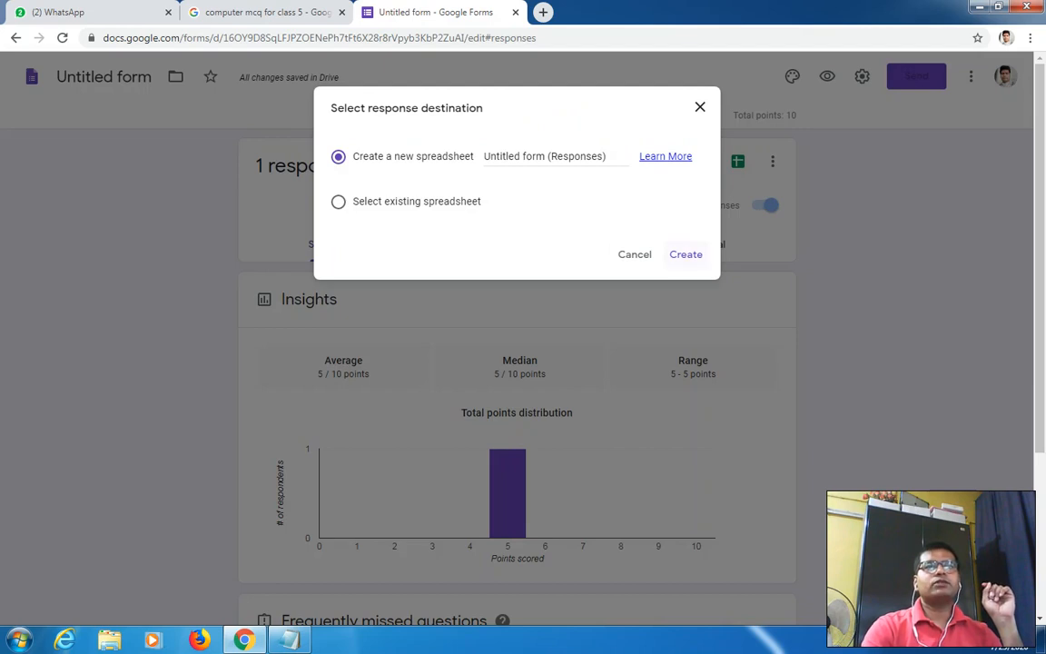
{"action": "left_click", "coordinate": [686, 255]}
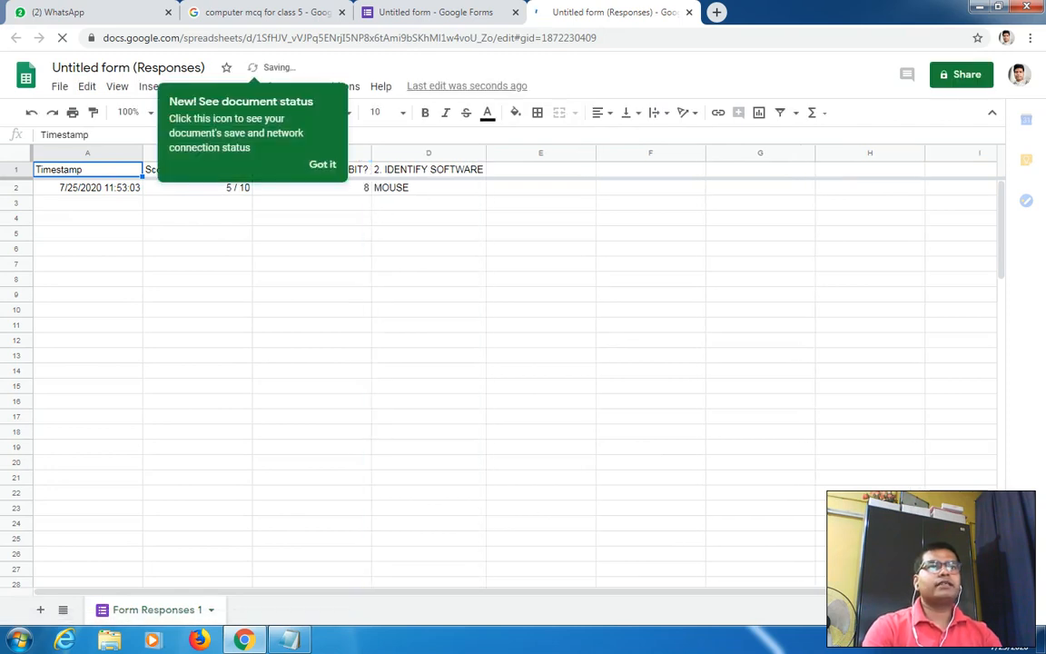
Step: Dismiss the document status tip, close the responses spreadsheet, and return to the quiz's questions
{"action": "left_click", "coordinate": [428, 264]}
{"action": "left_click", "coordinate": [323, 164]}
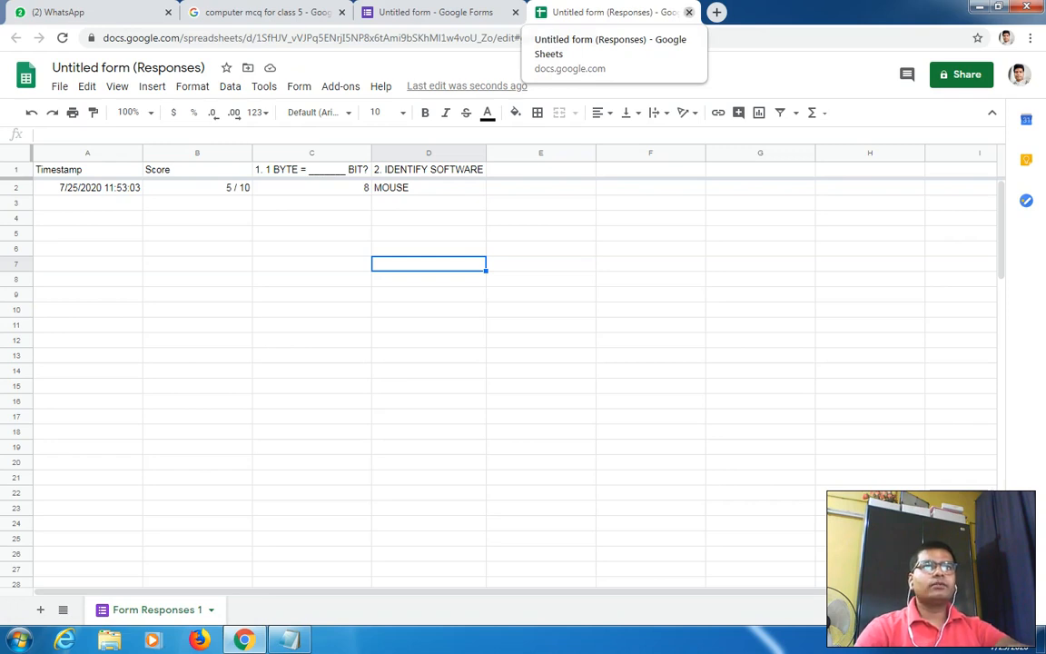
{"action": "left_click", "coordinate": [689, 12]}
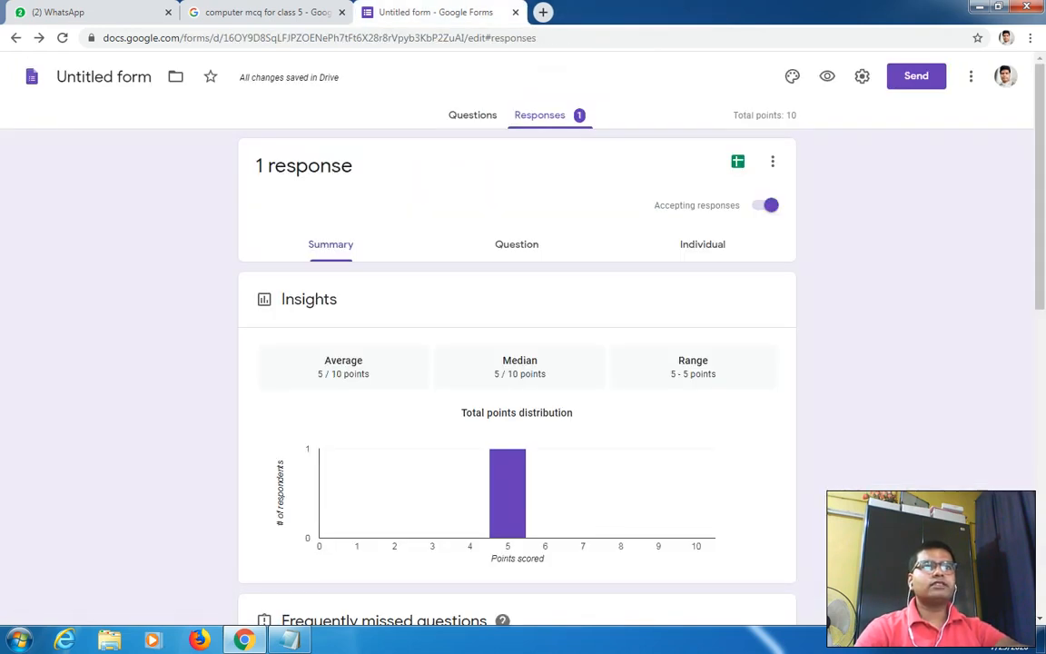
{"action": "left_click", "coordinate": [472, 114]}
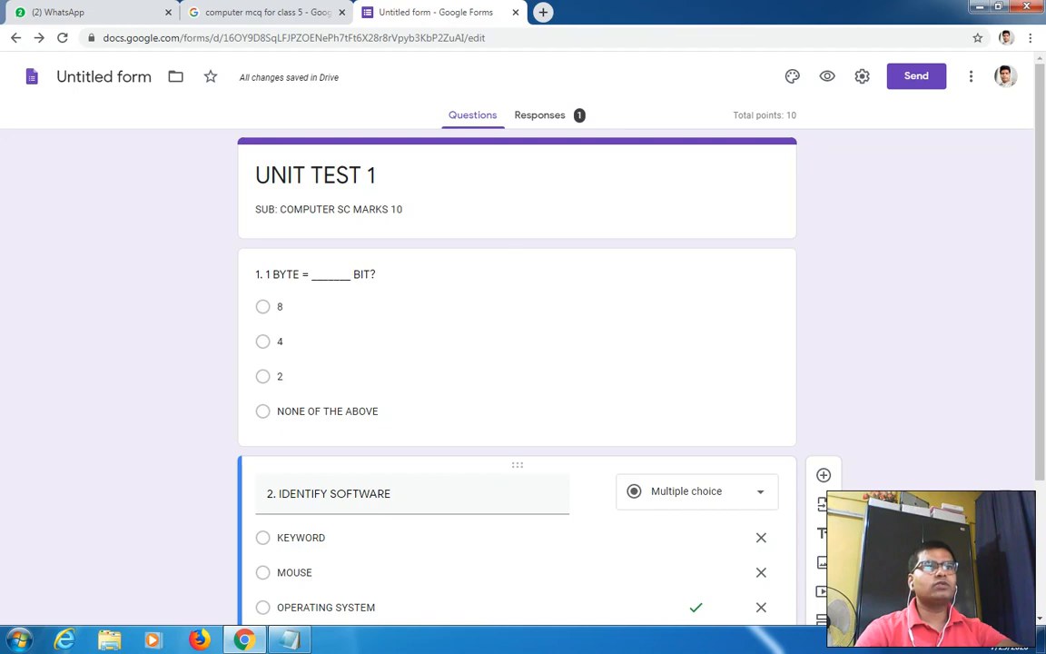
Step: Add a new question to the quiz and move it above question 1, directly below the title section
{"action": "left_click", "coordinate": [329, 210]}
{"action": "left_click", "coordinate": [281, 306]}
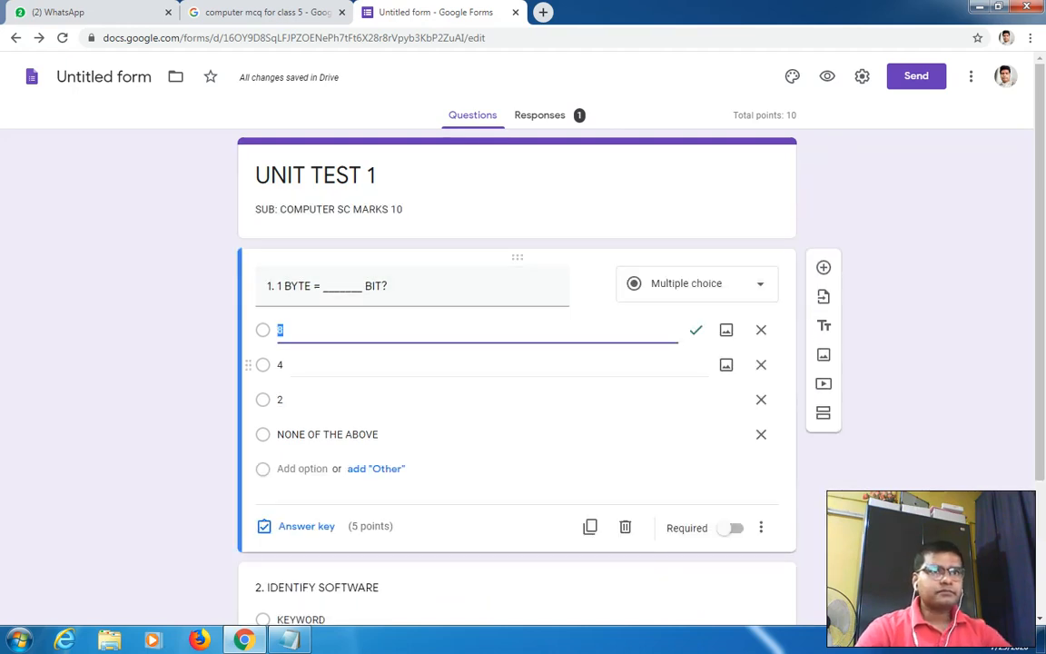
{"action": "scroll", "coordinate": [517, 364], "scroll_direction": "down", "scroll_amount": 2}
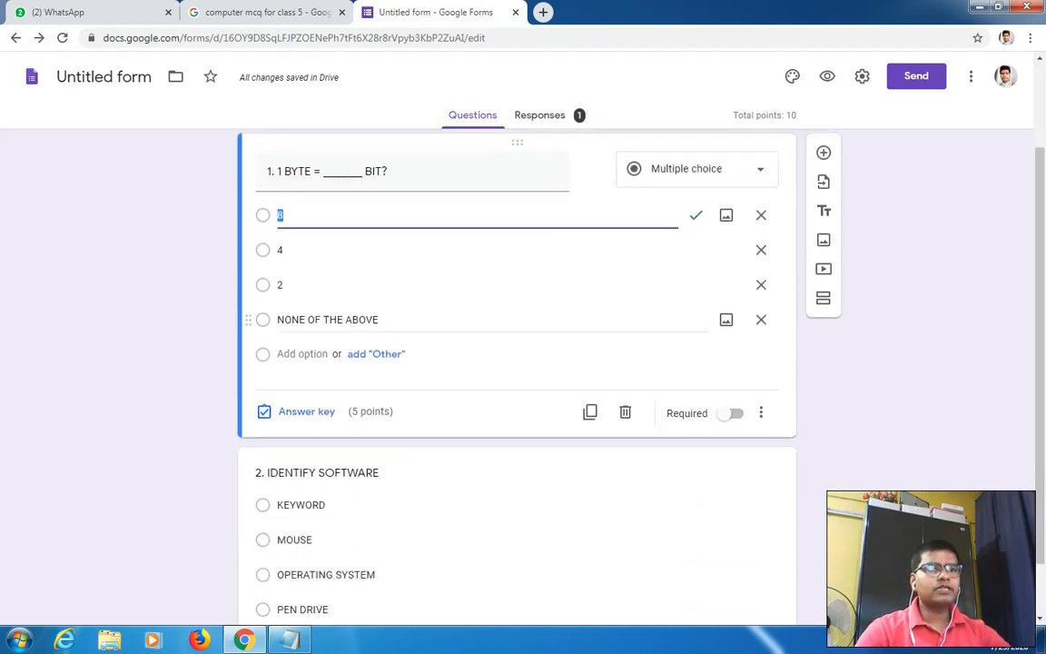
{"action": "scroll", "coordinate": [517, 363], "scroll_direction": "up", "scroll_amount": 2}
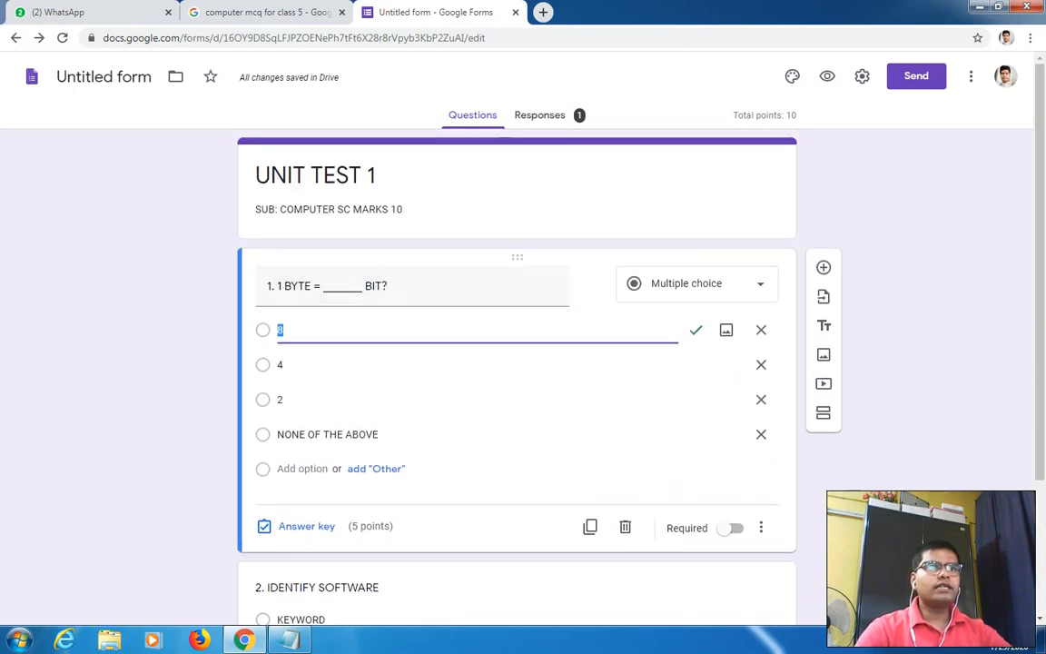
{"action": "left_click", "coordinate": [364, 210]}
{"action": "scroll", "coordinate": [517, 409], "scroll_direction": "down", "scroll_amount": 1}
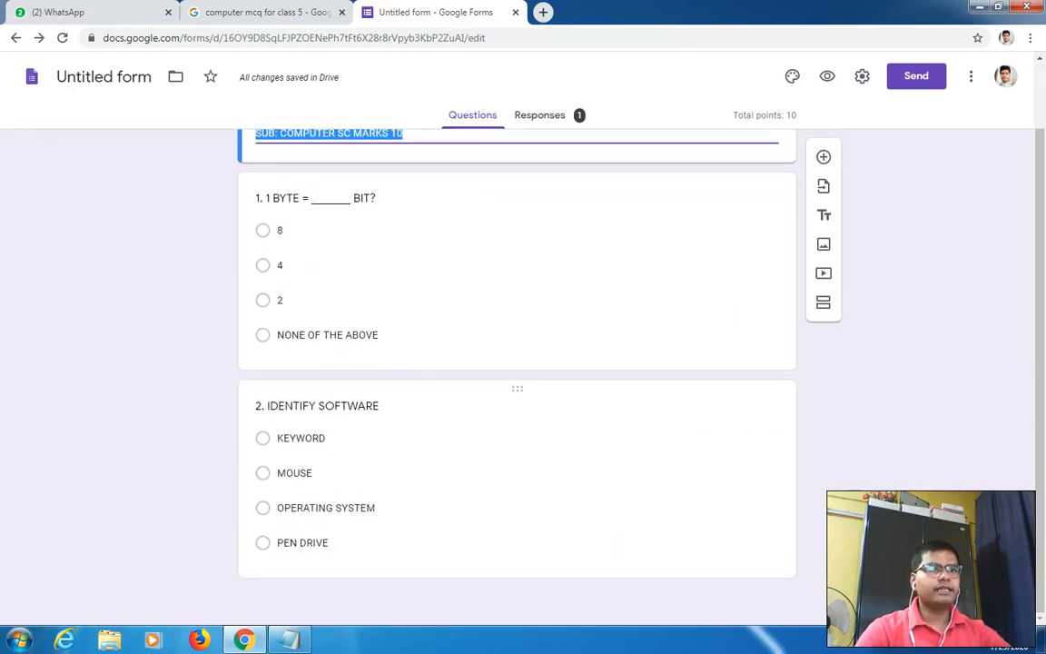
{"action": "left_click", "coordinate": [294, 473]}
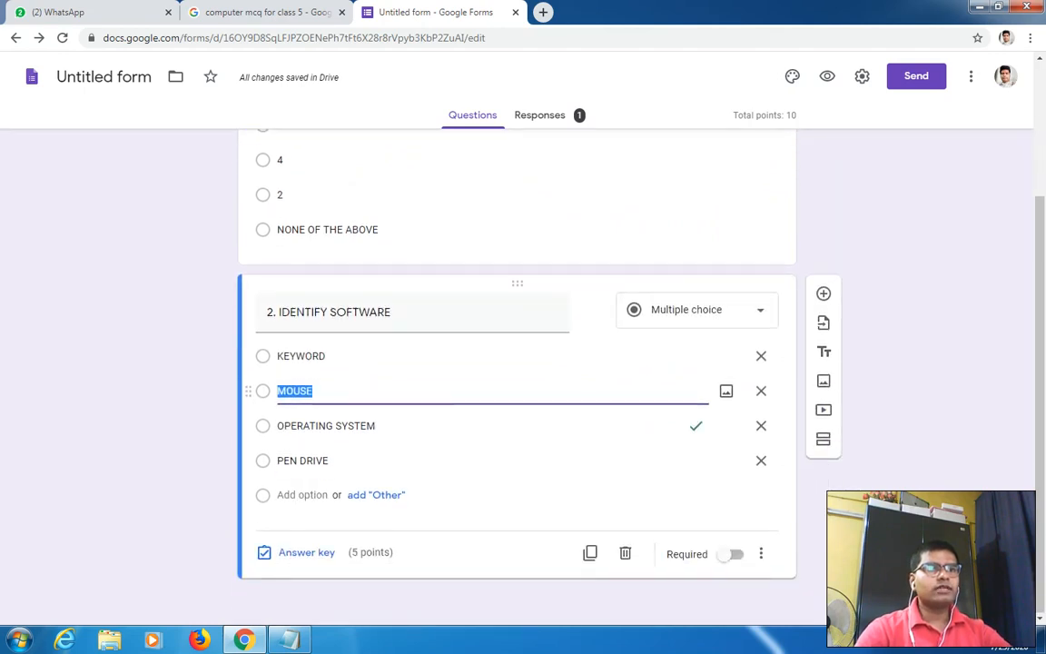
{"action": "left_click", "coordinate": [824, 293]}
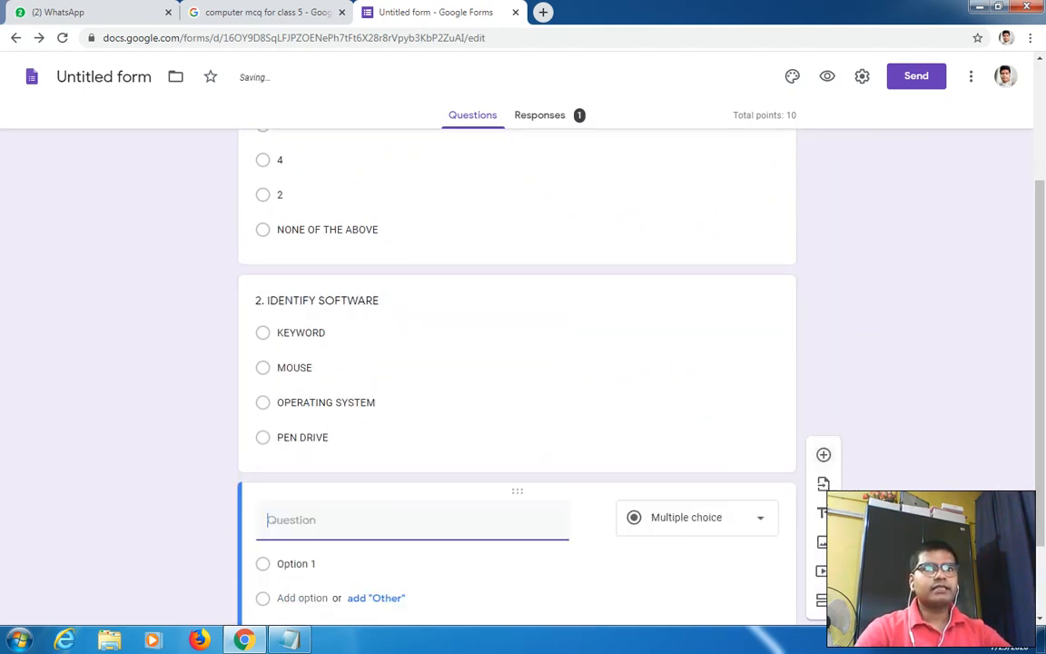
{"action": "left_click_drag", "start_coordinate": [516, 388], "coordinate": [517, 166]}
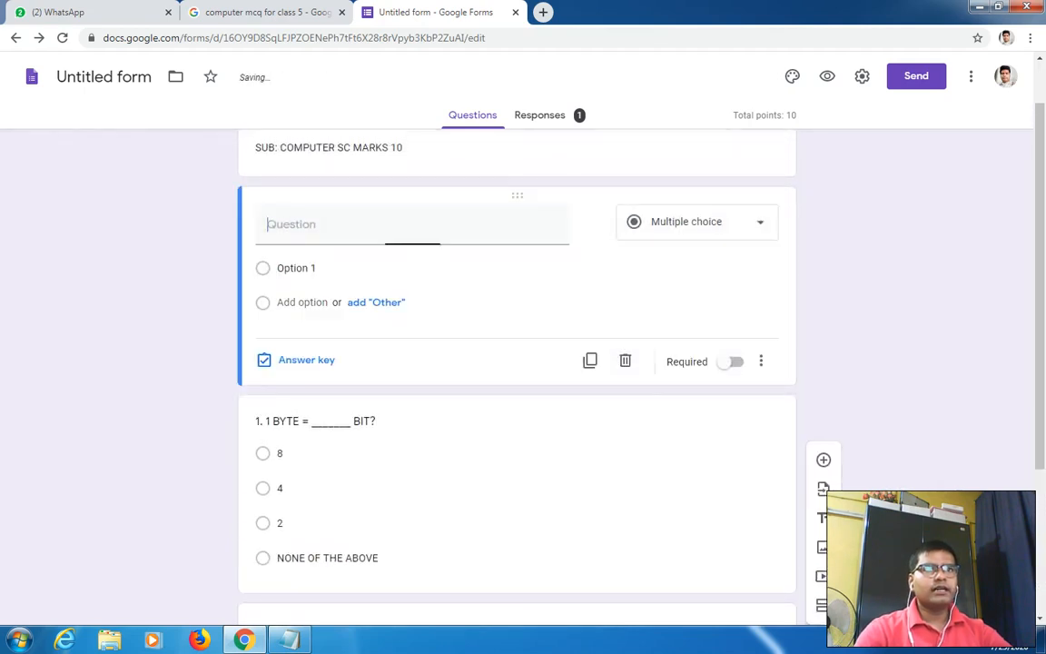
{"action": "scroll", "coordinate": [509, 275], "scroll_direction": "up", "scroll_amount": 1}
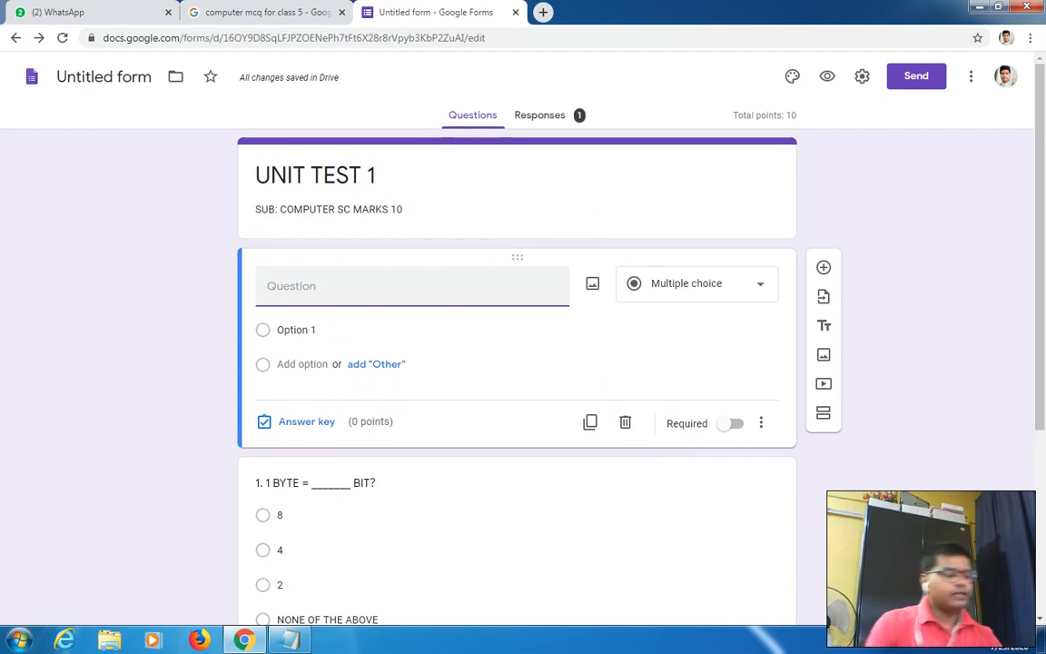
Step: Title the new question NAME OF STUDENT, set it to Short answer, and make it required
{"action": "type", "text": "N"}
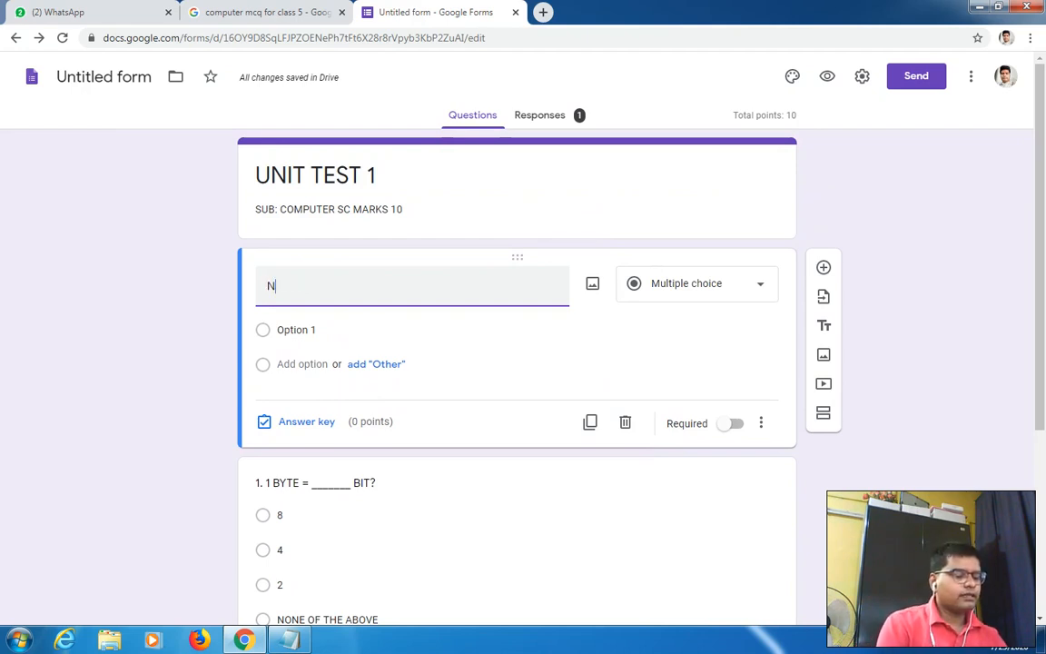
{"action": "type", "text": "AME OF STUDENT"}
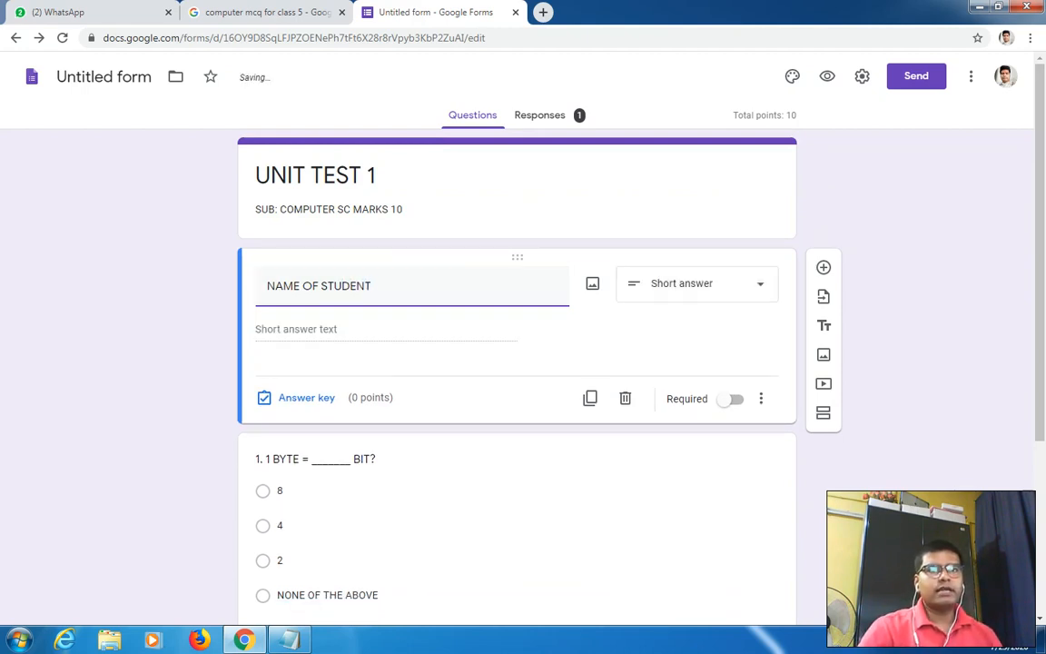
{"action": "left_click", "coordinate": [697, 284]}
{"action": "left_click", "coordinate": [683, 185]}
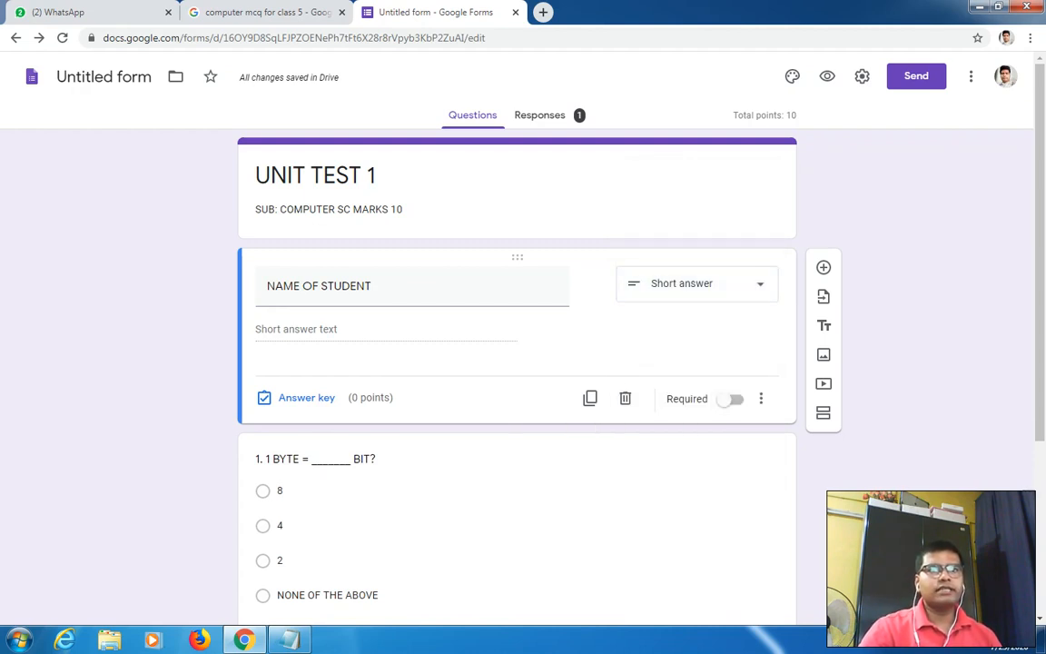
{"action": "left_click", "coordinate": [736, 398]}
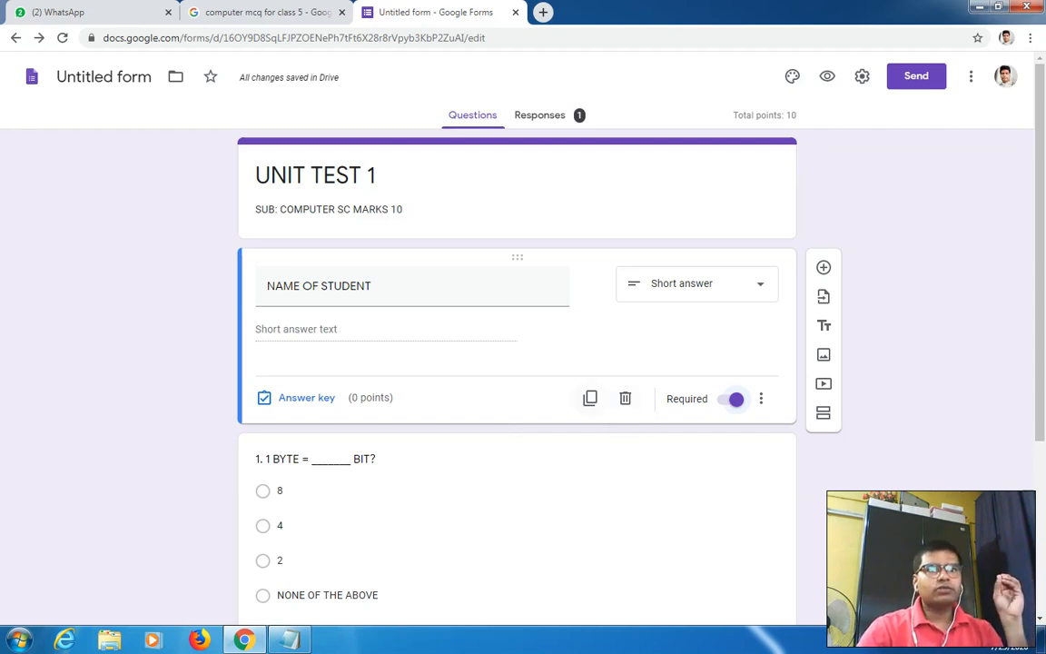
Step: Duplicate the student name question, title the copy ROLL NO OF STUDENT, and validate its answer as Number, Is number
{"action": "left_click", "coordinate": [590, 398]}
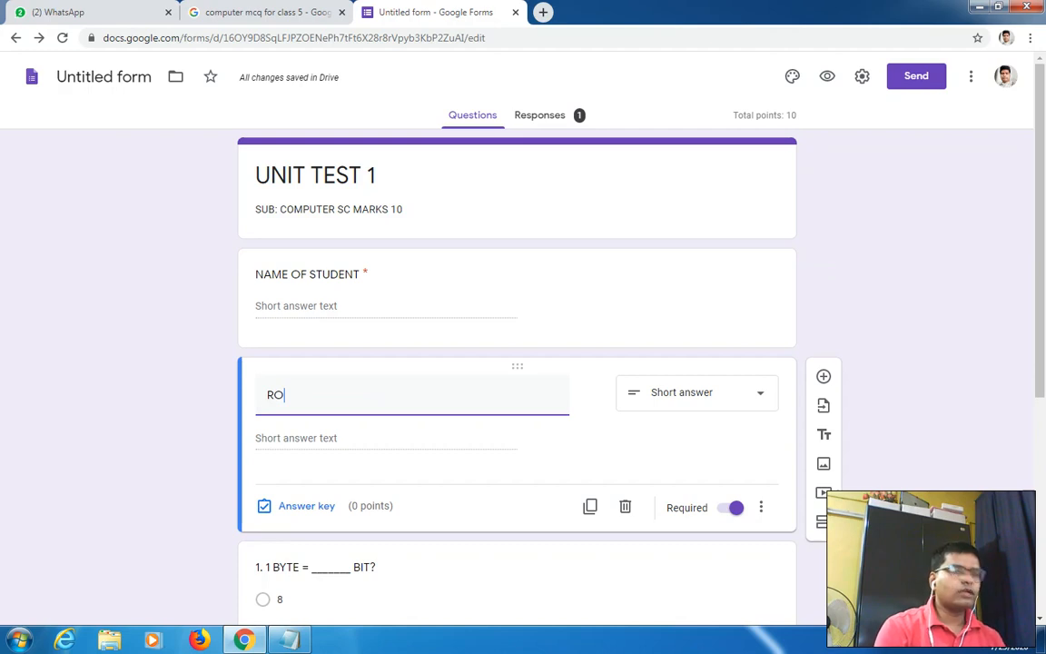
{"action": "type", "text": "NO O"}
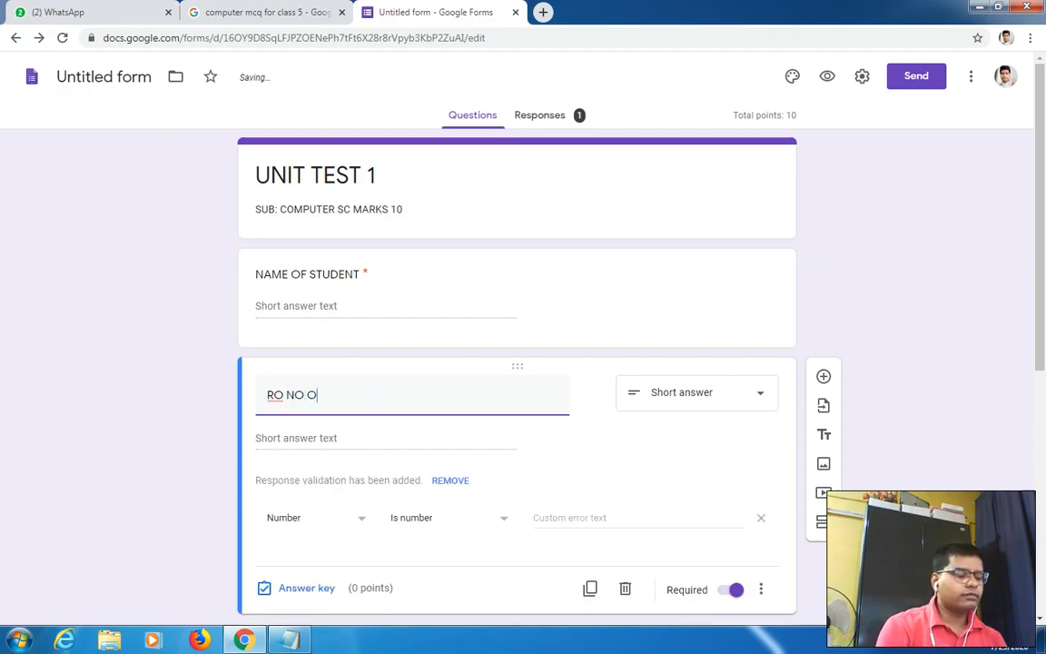
{"action": "type", "text": "F STUD"}
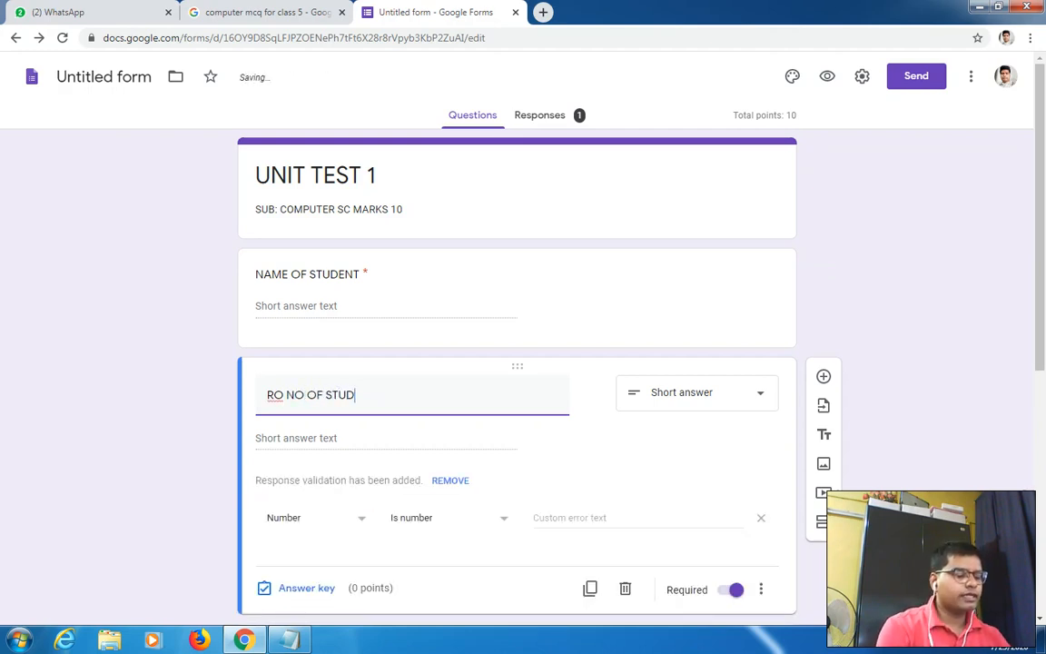
{"action": "type", "text": "ENT"}
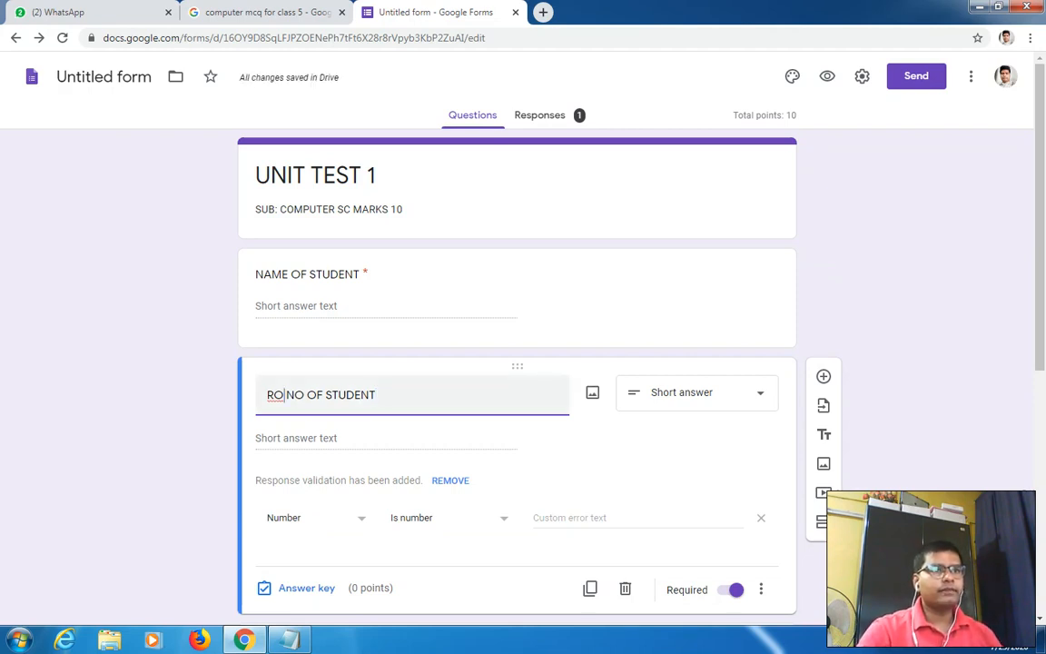
{"action": "type", "text": "LL"}
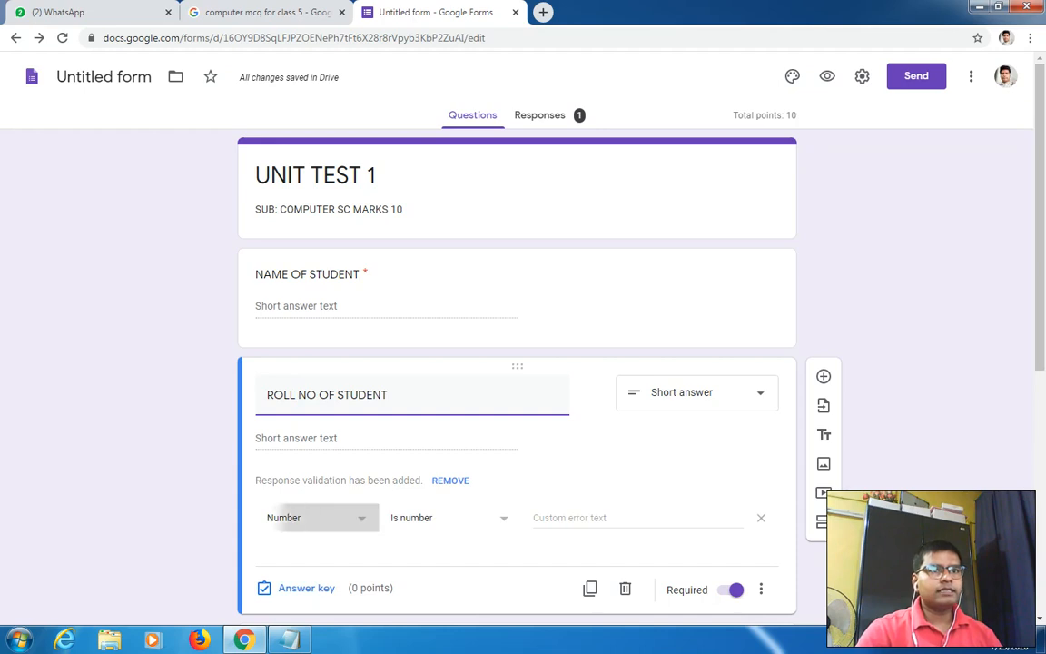
{"action": "left_click", "coordinate": [313, 517]}
{"action": "left_click", "coordinate": [292, 495]}
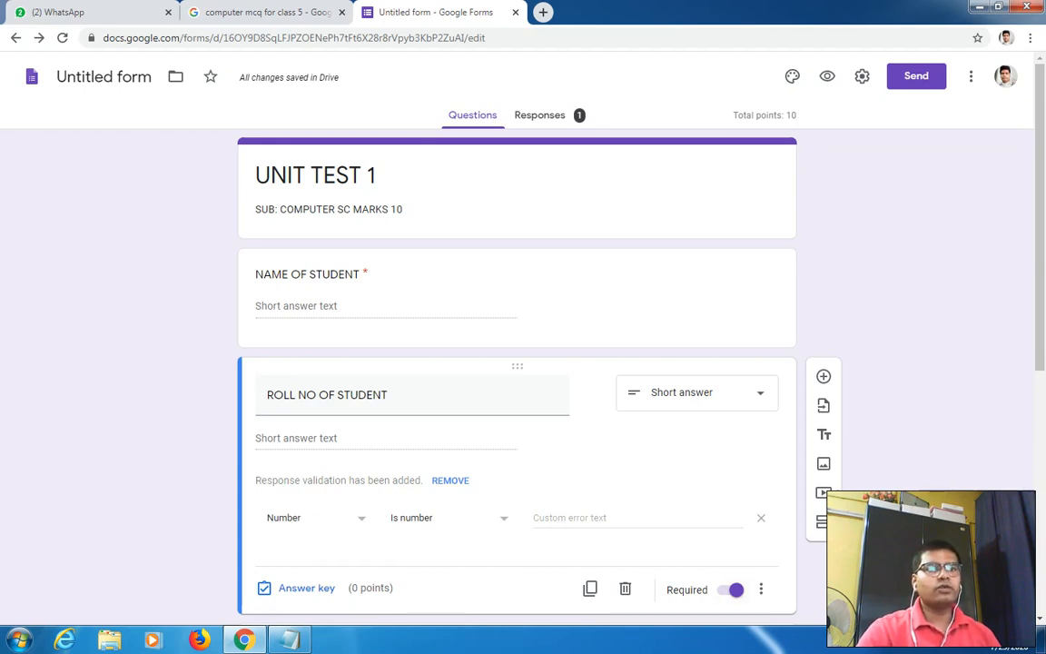
Step: Duplicate the ROLL NO OF STUDENT question
{"action": "scroll", "coordinate": [518, 363], "scroll_direction": "down", "scroll_amount": 1}
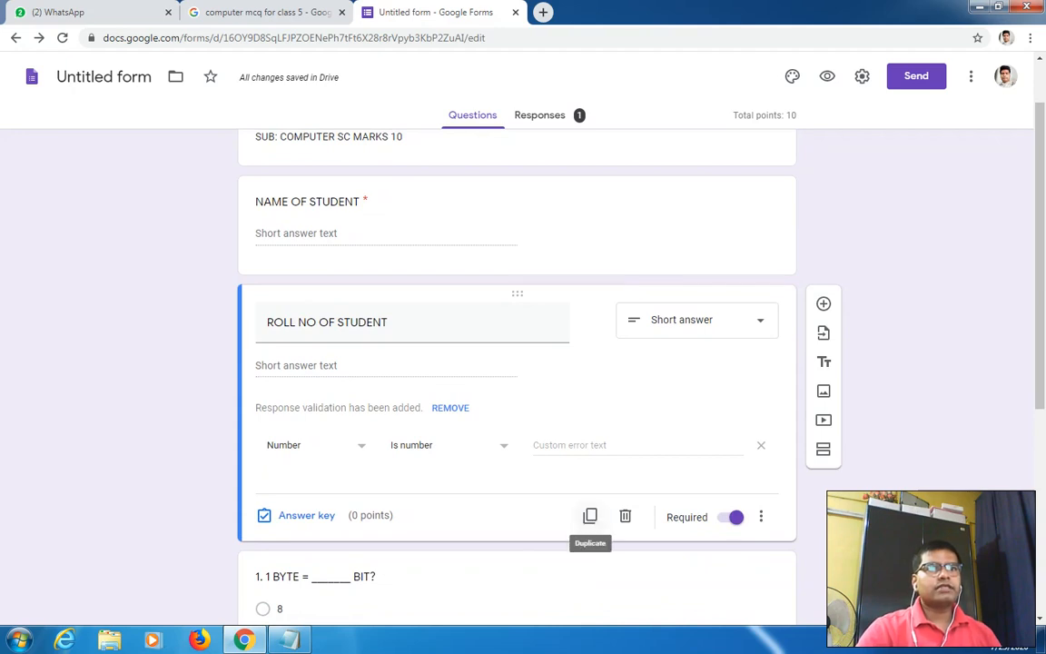
{"action": "left_click", "coordinate": [590, 516]}
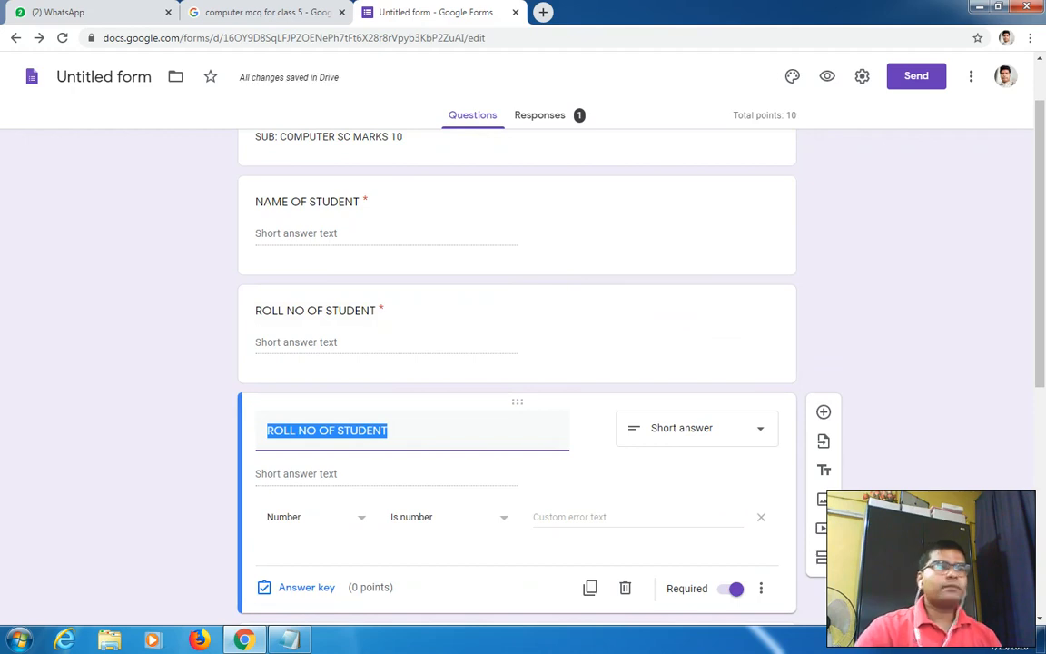
{"action": "type", "text": "CLASS"}
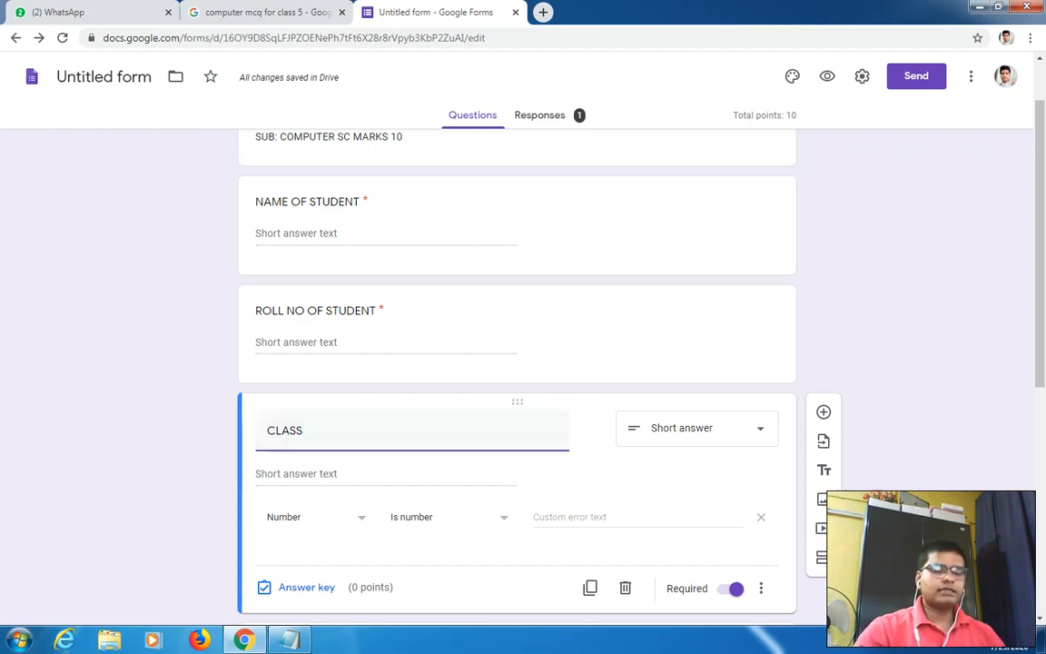
{"action": "type", "text": "9"}
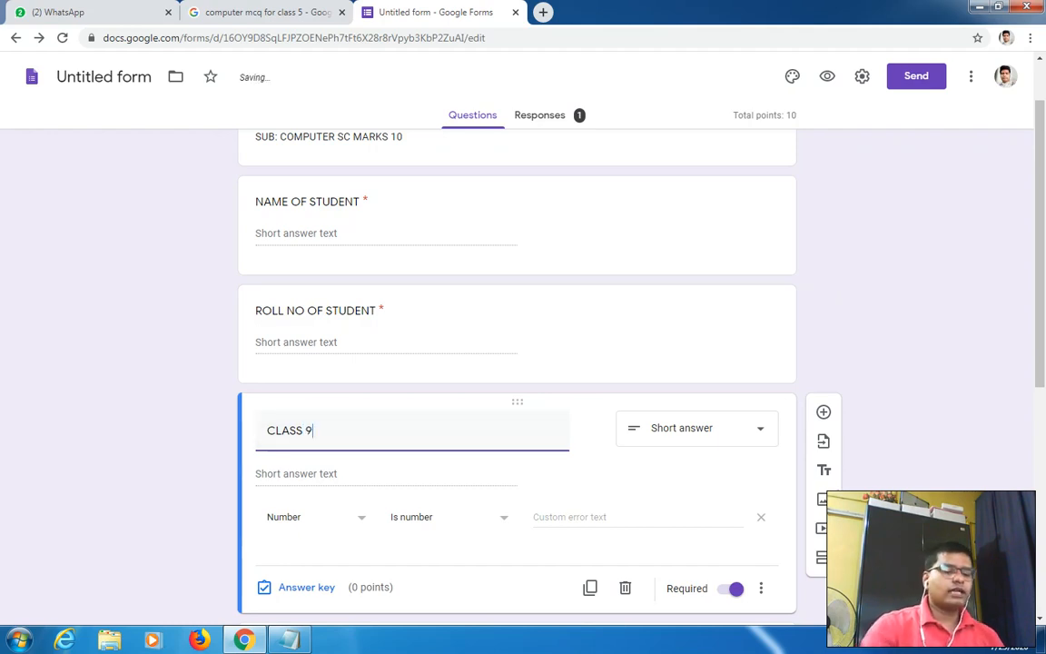
{"action": "key", "text": "BackSpace"}
{"action": "key", "text": "BackSpace"}
{"action": "key", "text": "BackSpace"}
{"action": "key", "text": "BackSpace"}
{"action": "key", "text": "BackSpace"}
{"action": "key", "text": "BackSpace"}
{"action": "key", "text": "BackSpace"}
Step: Title the duplicated question SECTION and change it to a Dropdown with the options A and B
{"action": "type", "text": "S"}
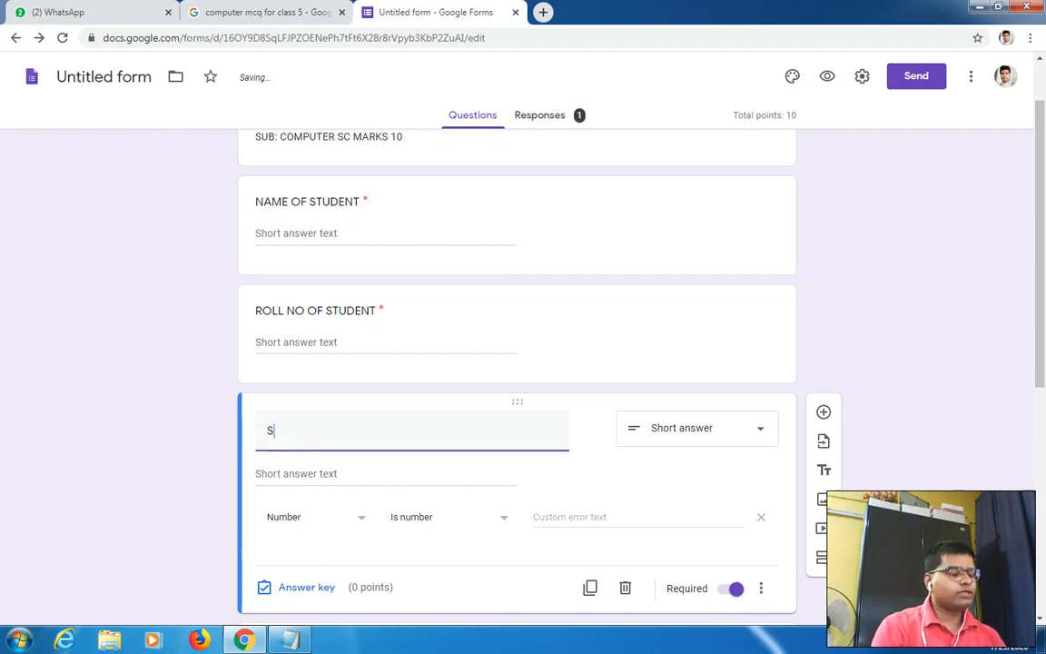
{"action": "type", "text": "ECTION"}
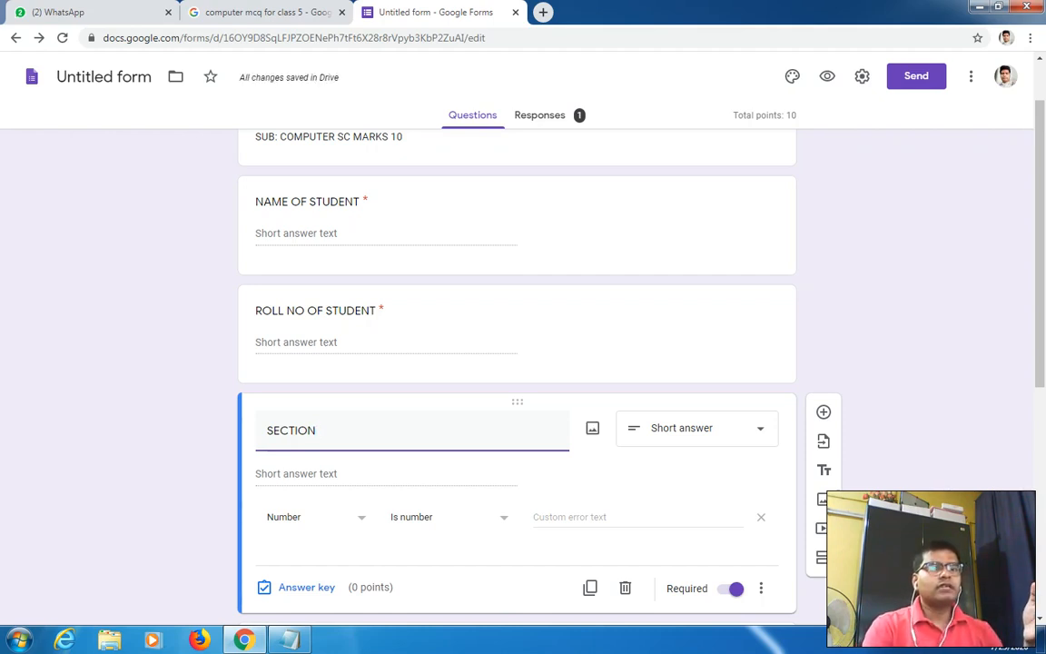
{"action": "left_click", "coordinate": [696, 428]}
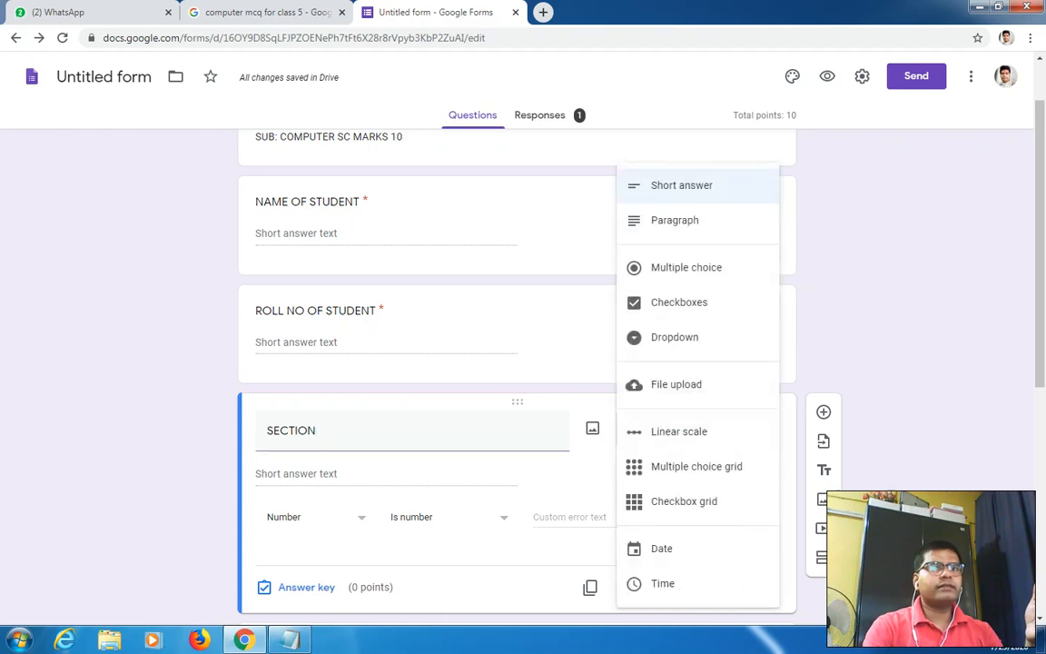
{"action": "left_click", "coordinate": [676, 334]}
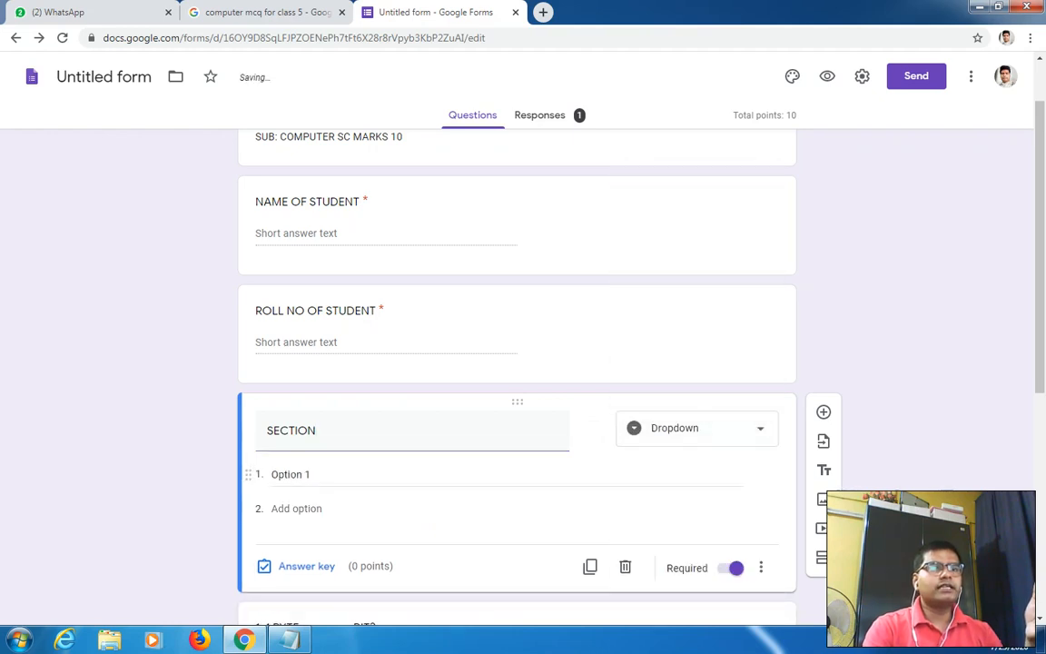
{"action": "type", "text": "A"}
{"action": "left_click", "coordinate": [277, 508]}
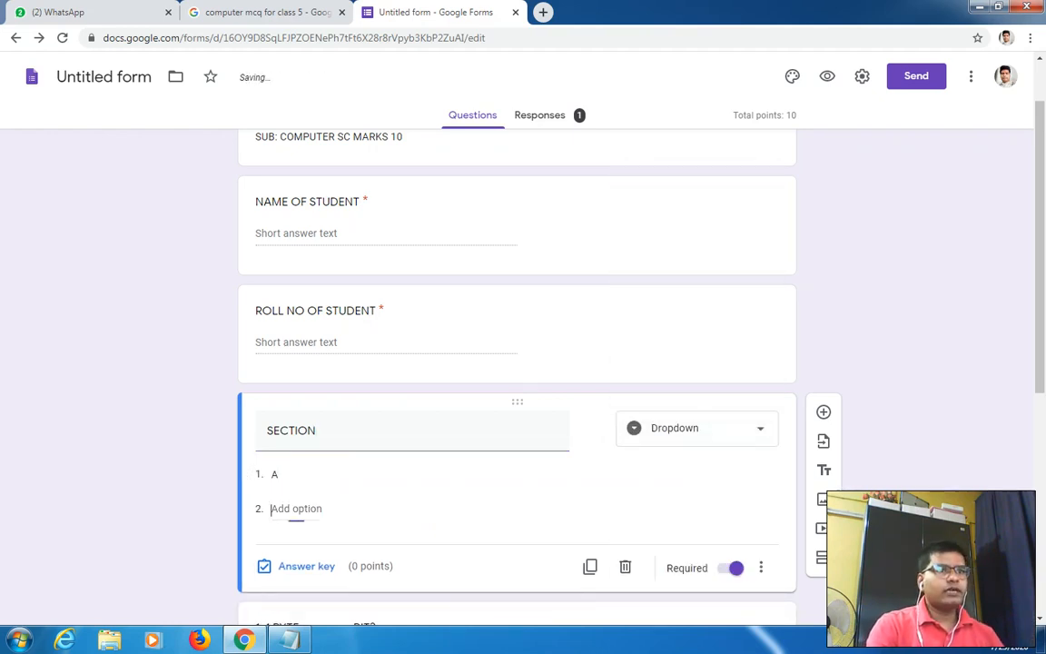
{"action": "type", "text": "B"}
{"action": "scroll", "coordinate": [517, 363], "scroll_direction": "down", "scroll_amount": 2}
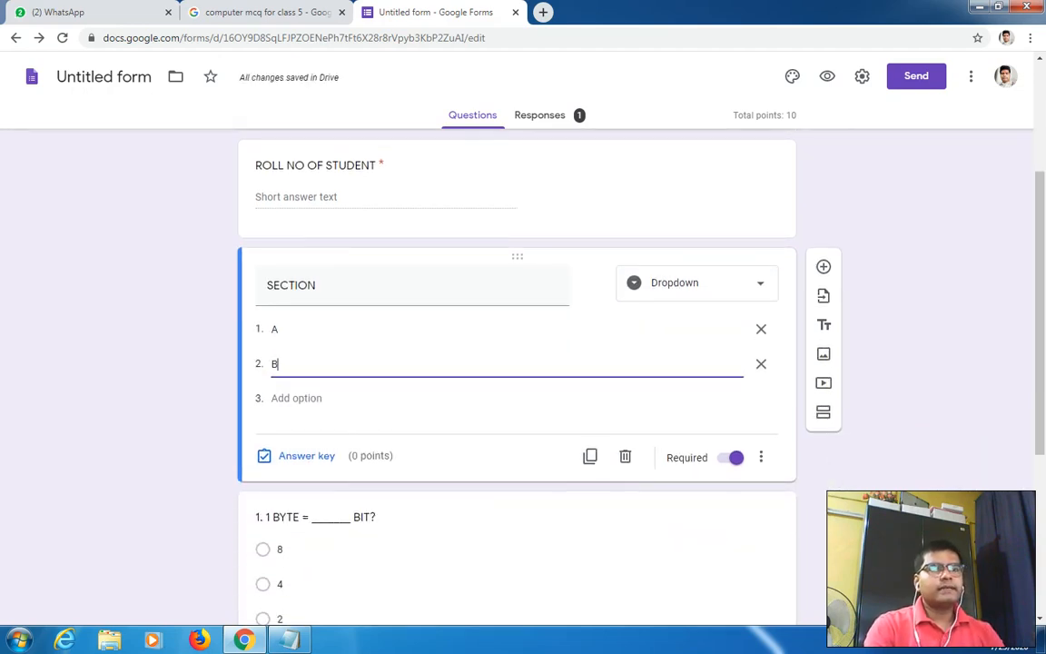
{"action": "left_click", "coordinate": [409, 399]}
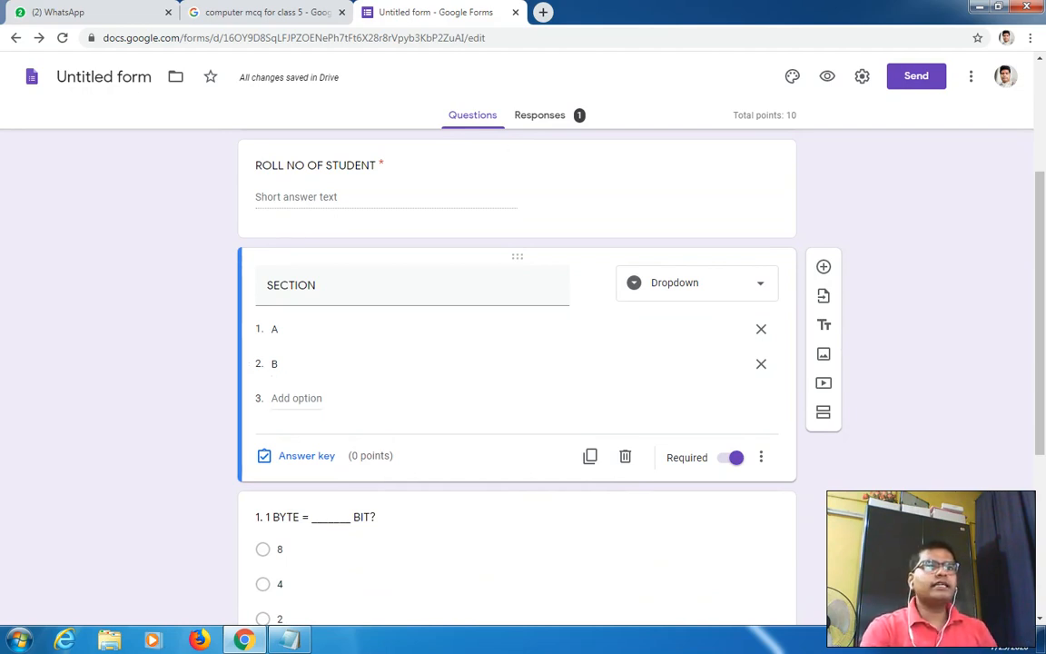
Step: Look over the quiz's questions and open a preview of the updated form
{"action": "scroll", "coordinate": [517, 363], "scroll_direction": "down", "scroll_amount": 4}
{"action": "scroll", "coordinate": [517, 363], "scroll_direction": "up", "scroll_amount": 4}
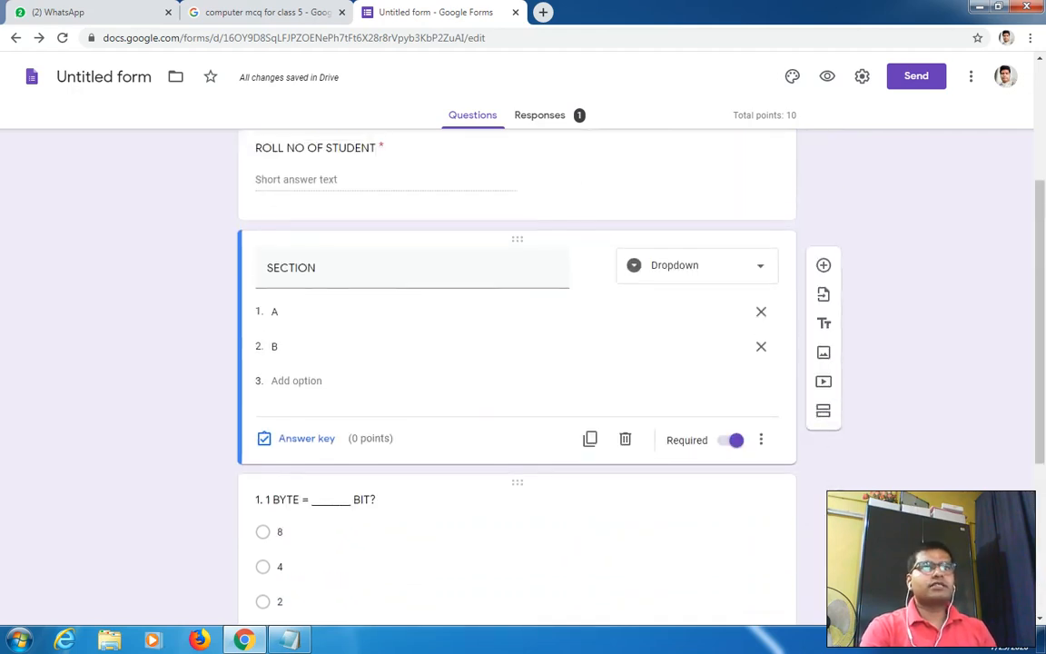
{"action": "scroll", "coordinate": [517, 363], "scroll_direction": "up", "scroll_amount": 3}
{"action": "scroll", "coordinate": [517, 364], "scroll_direction": "up", "scroll_amount": 1}
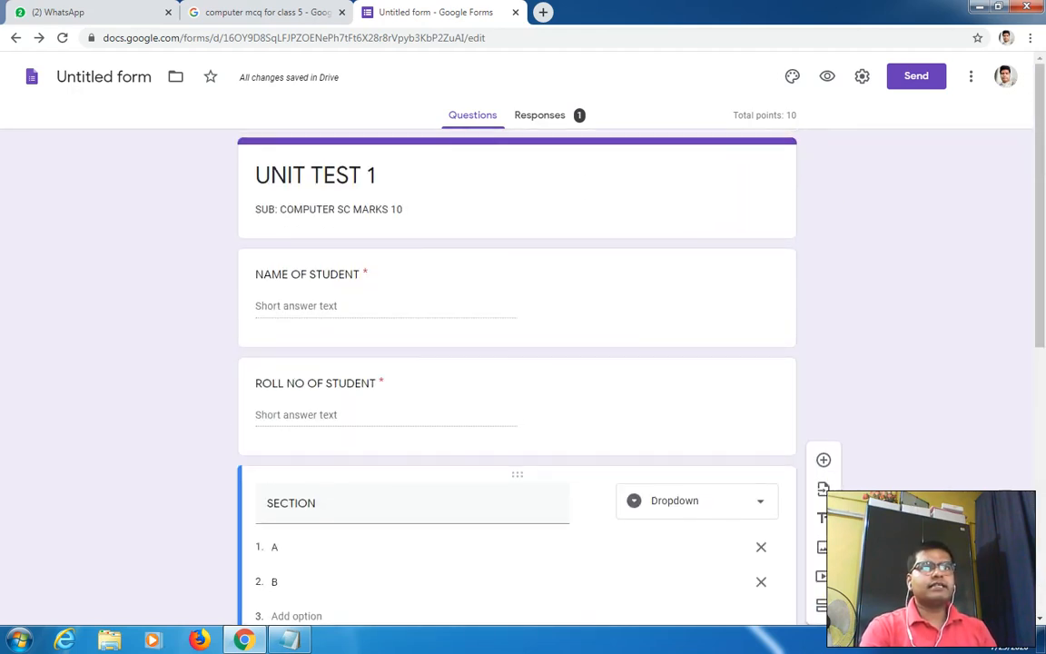
{"action": "left_click", "coordinate": [827, 76]}
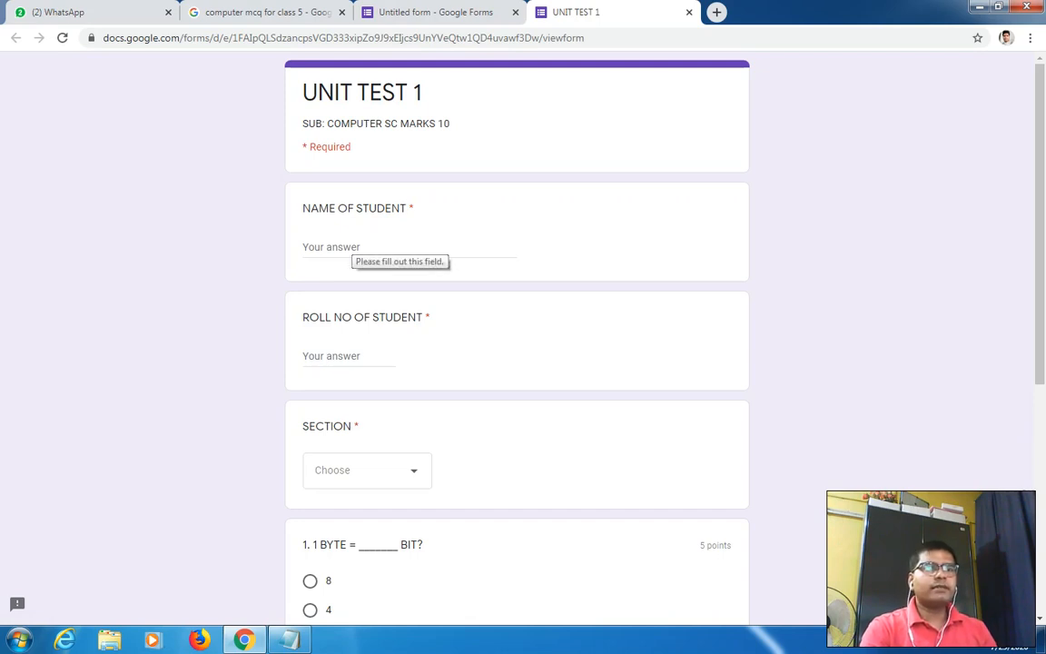
Step: Select A as the SECTION answer and look over the form's questions
{"action": "scroll", "coordinate": [517, 345], "scroll_direction": "down", "scroll_amount": 1}
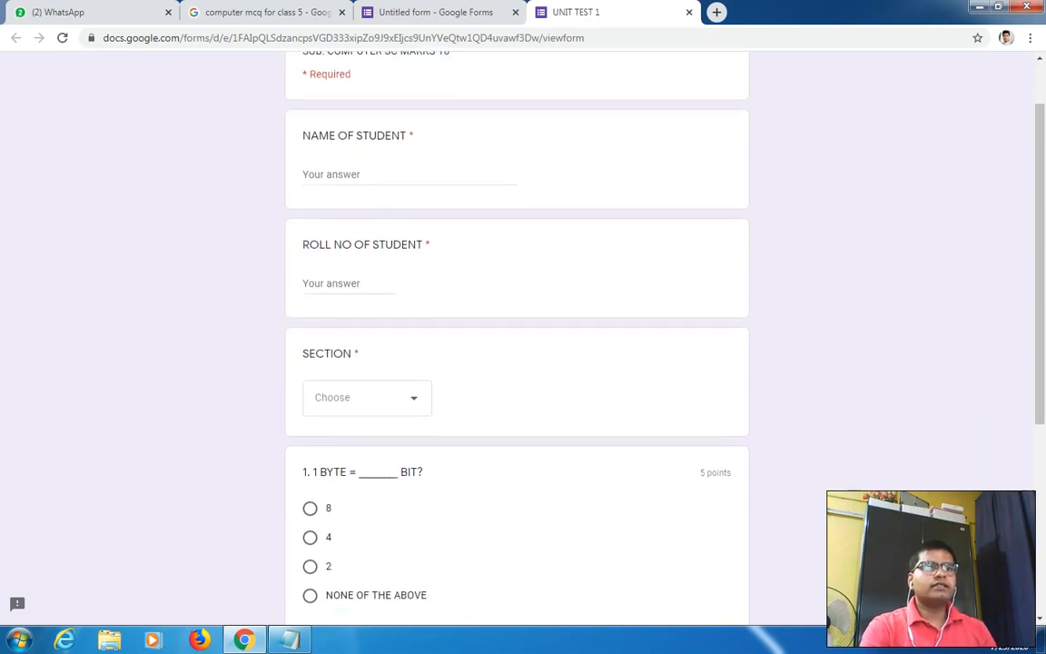
{"action": "left_click", "coordinate": [367, 397]}
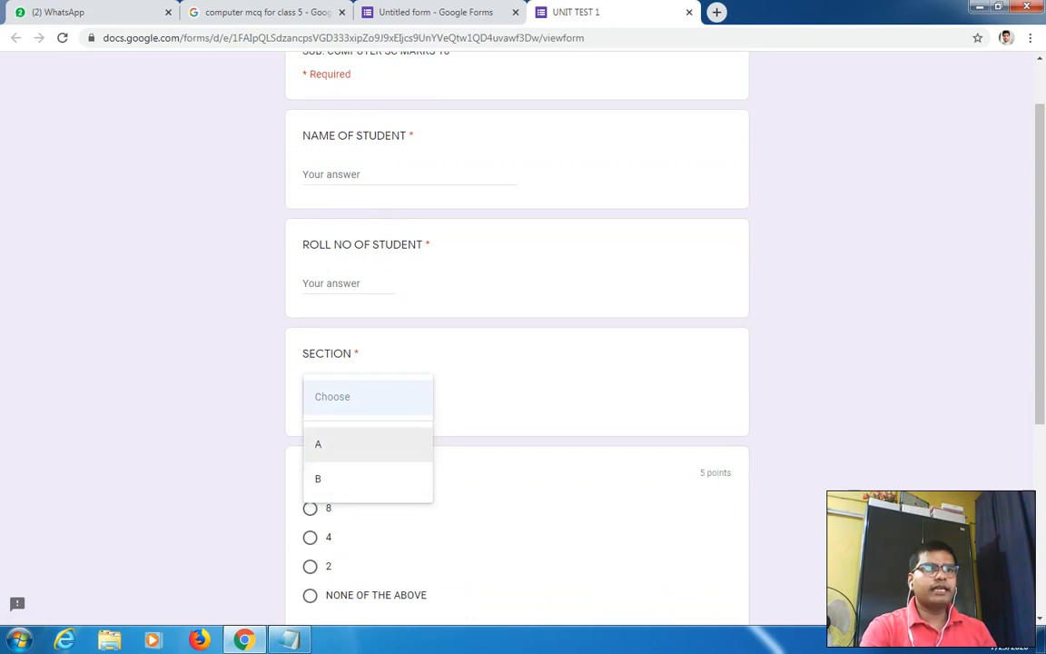
{"action": "left_click", "coordinate": [320, 441]}
{"action": "scroll", "coordinate": [517, 345], "scroll_direction": "down", "scroll_amount": 2}
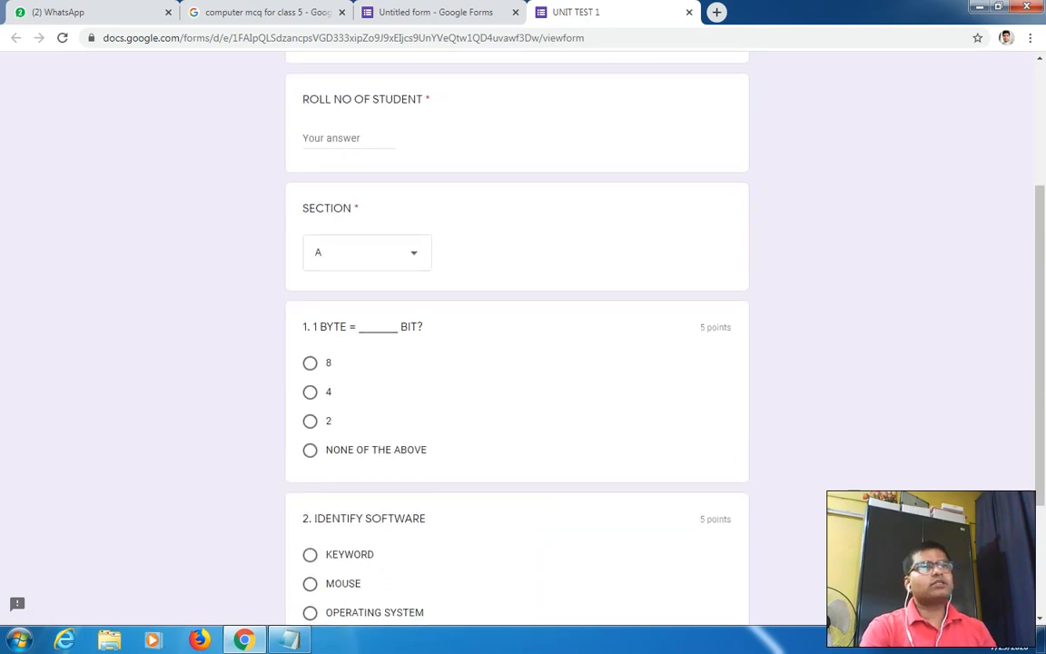
{"action": "scroll", "coordinate": [516, 345], "scroll_direction": "up", "scroll_amount": 3}
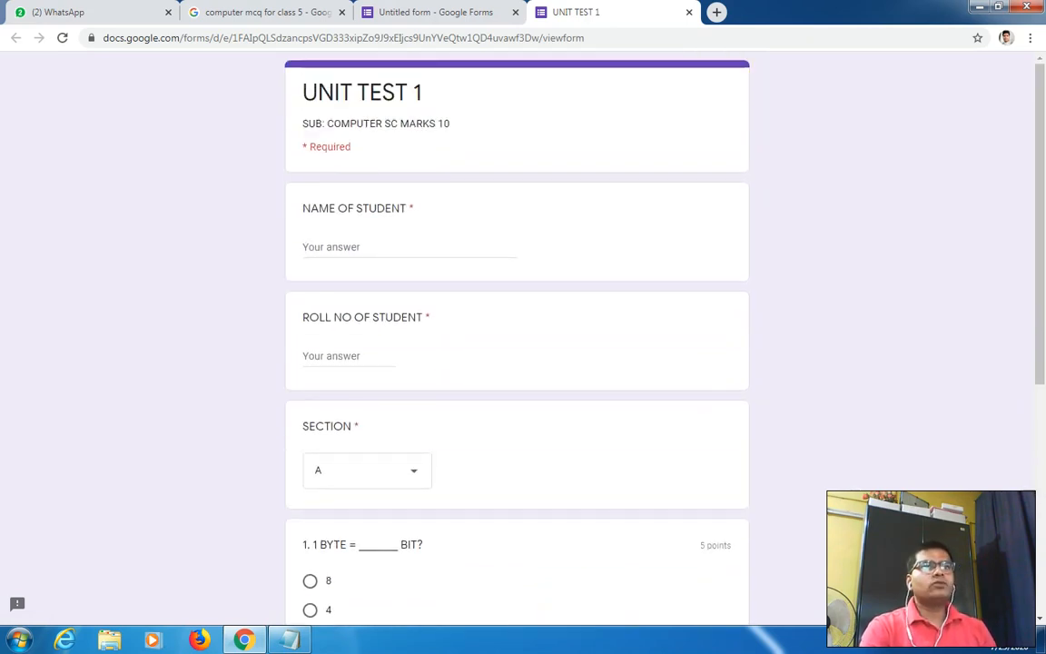
Step: Enter the student's full name in the NAME OF STUDENT field
{"action": "left_click", "coordinate": [381, 247]}
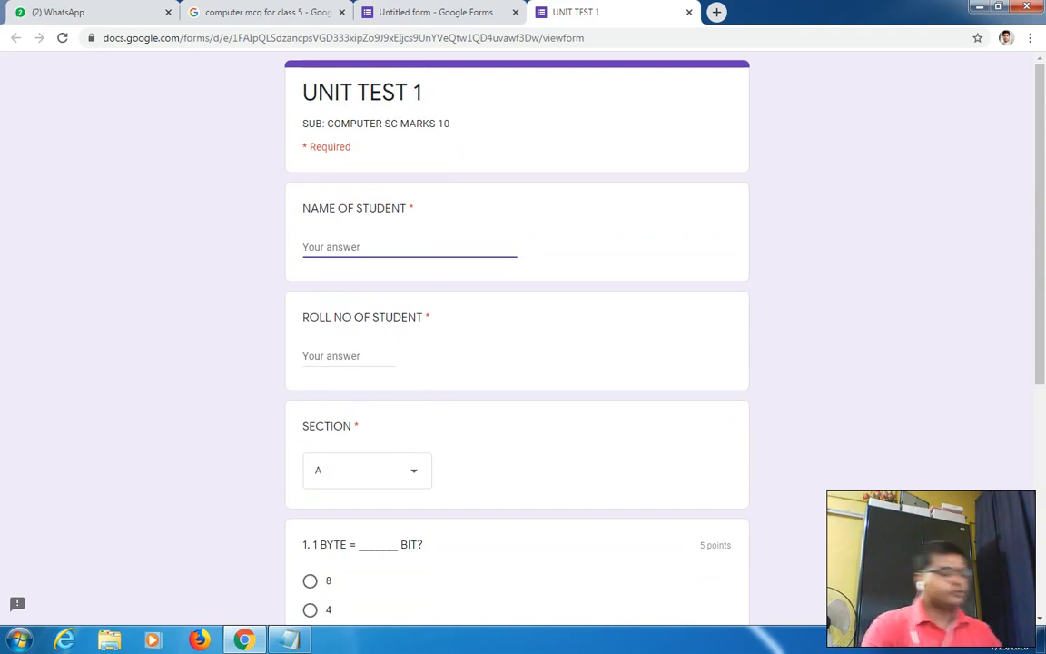
{"action": "type", "text": "RIHAN"}
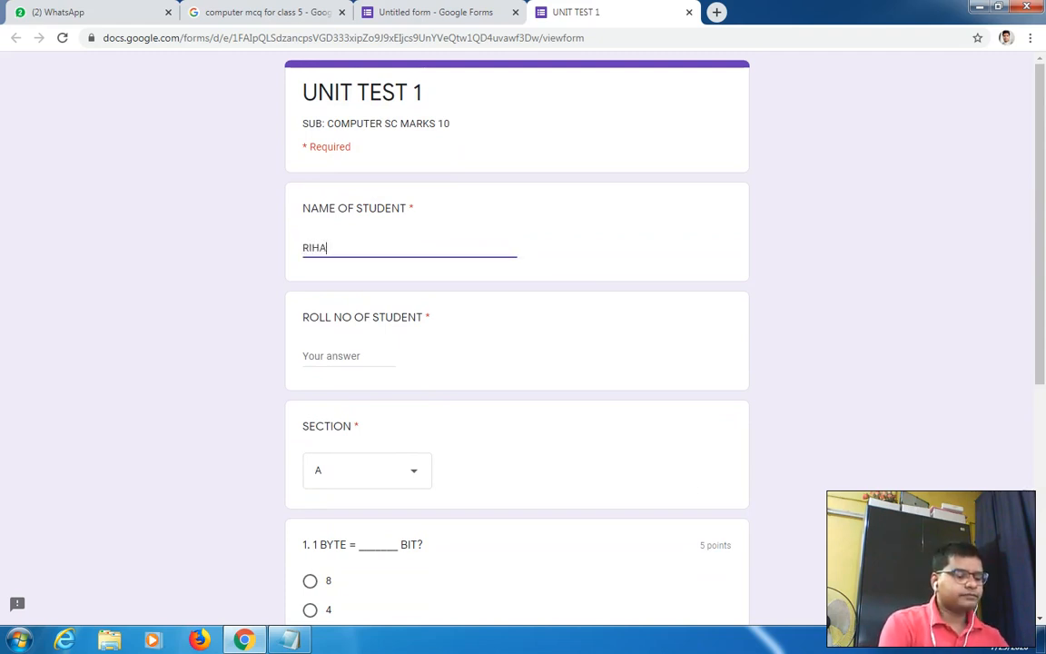
{"action": "key", "text": "BackSpace"}
{"action": "key", "text": "BackSpace"}
{"action": "key", "text": "BackSpace"}
{"action": "key", "text": "BackSpace"}
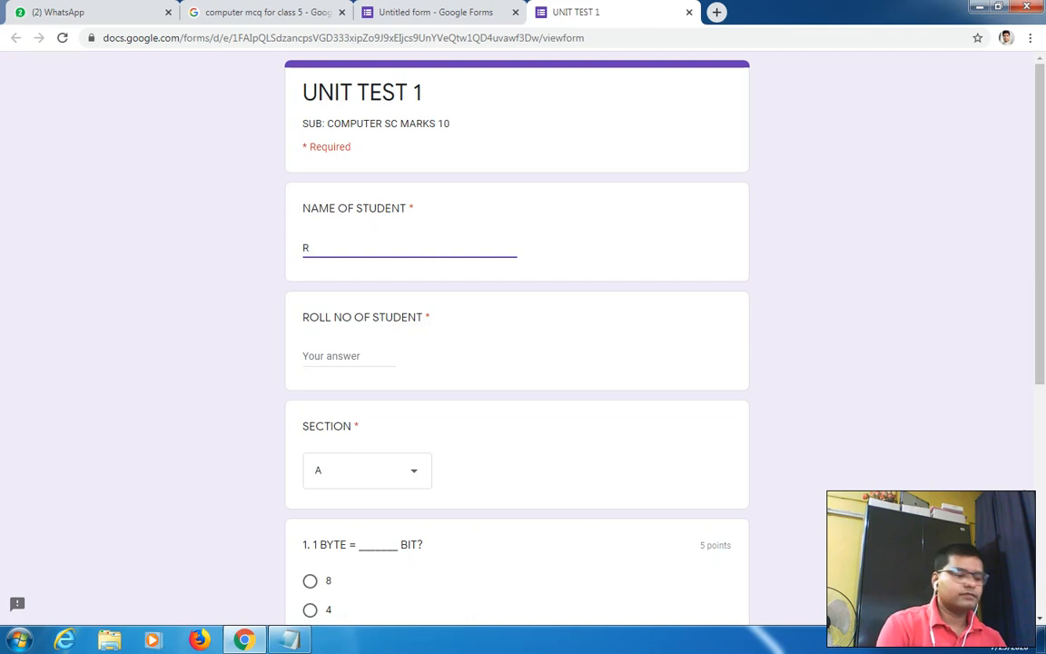
{"action": "type", "text": "OHAN KUMAR"}
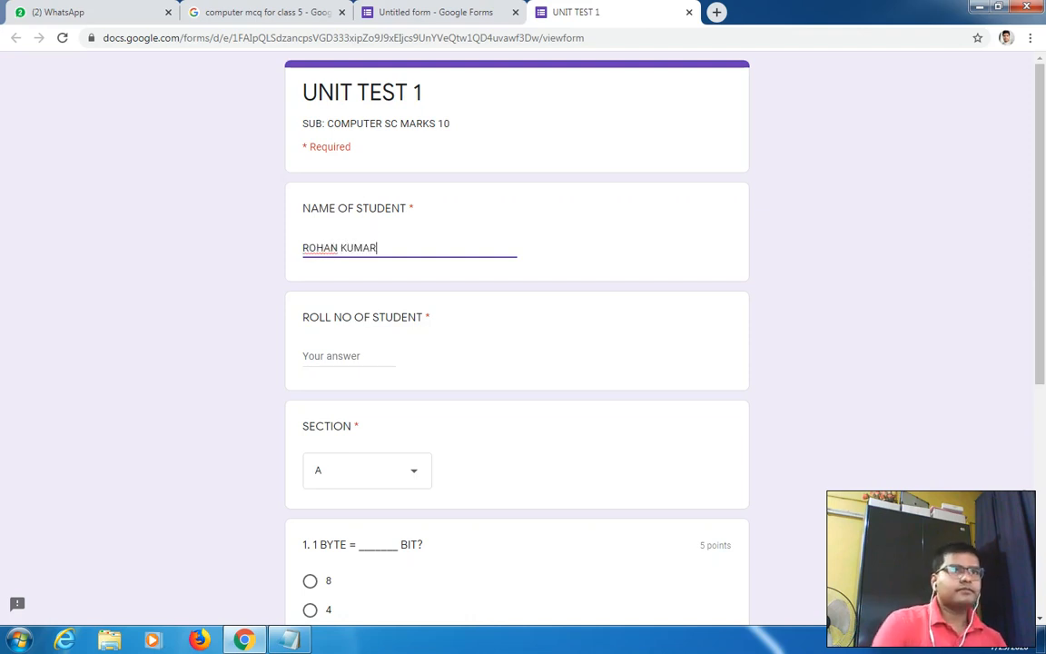
Step: Enter the student's roll number and choose B as the SECTION answer
{"action": "left_click", "coordinate": [332, 356]}
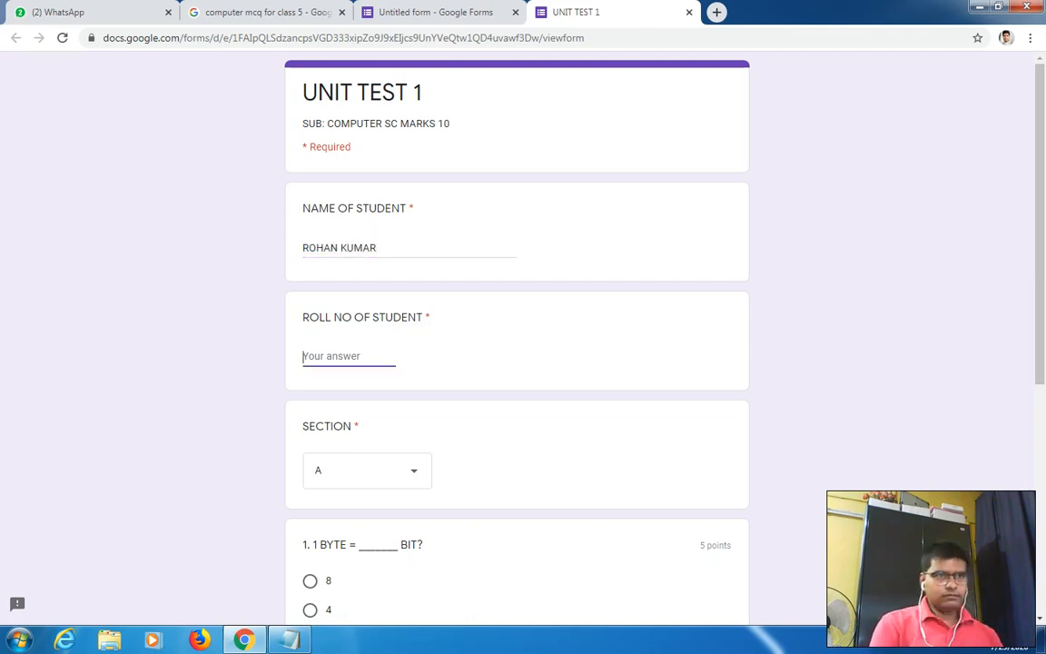
{"action": "type", "text": "5"}
{"action": "key", "text": "Tab"}
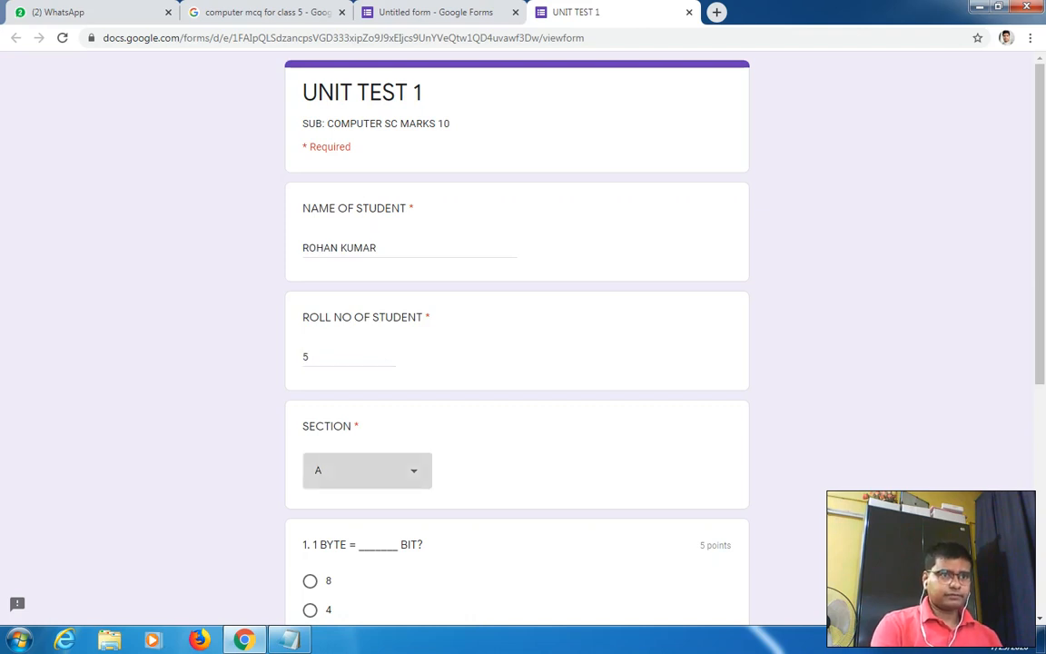
{"action": "left_click", "coordinate": [367, 471]}
{"action": "left_click", "coordinate": [367, 504]}
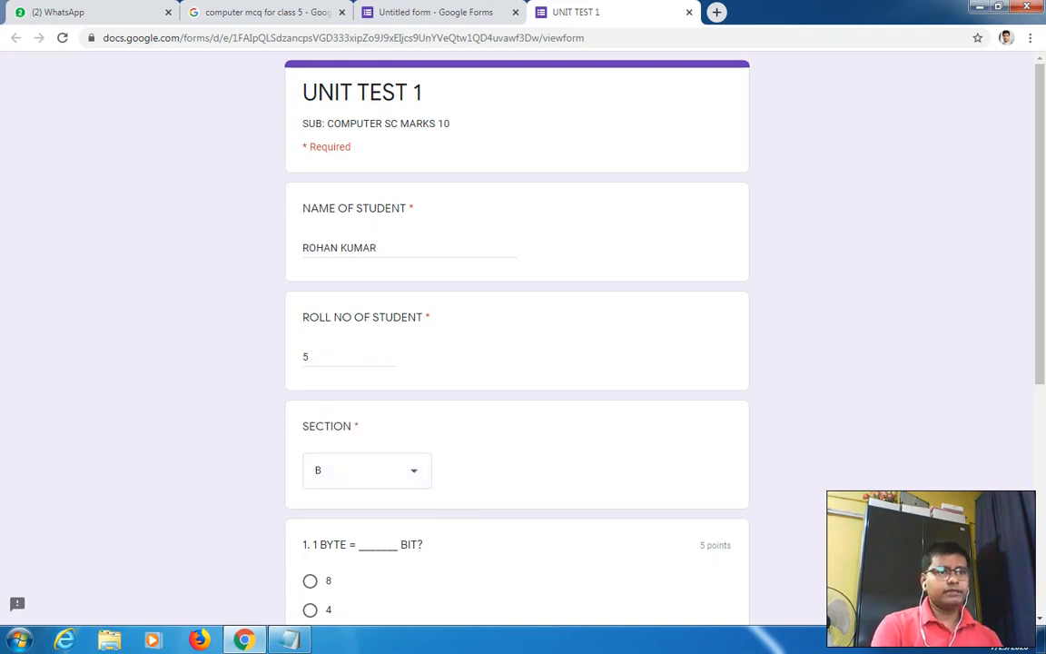
Step: Answer question 1 with 8 and question 2 with OPERATING SYSTEM, and submit the quiz response
{"action": "scroll", "coordinate": [367, 504], "scroll_direction": "down", "scroll_amount": 2}
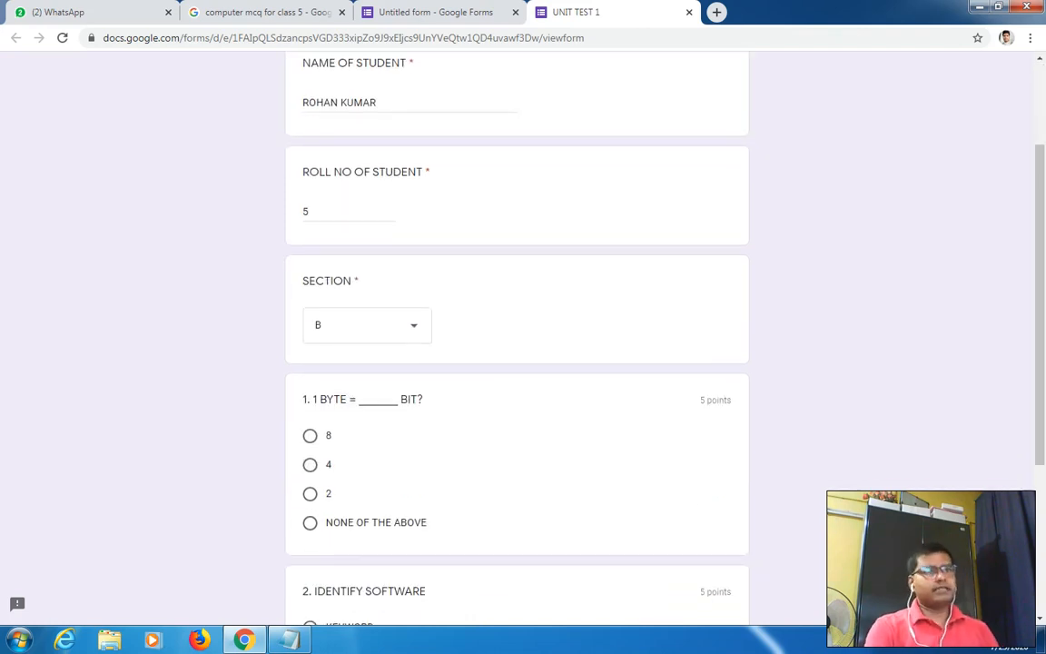
{"action": "left_click", "coordinate": [310, 436]}
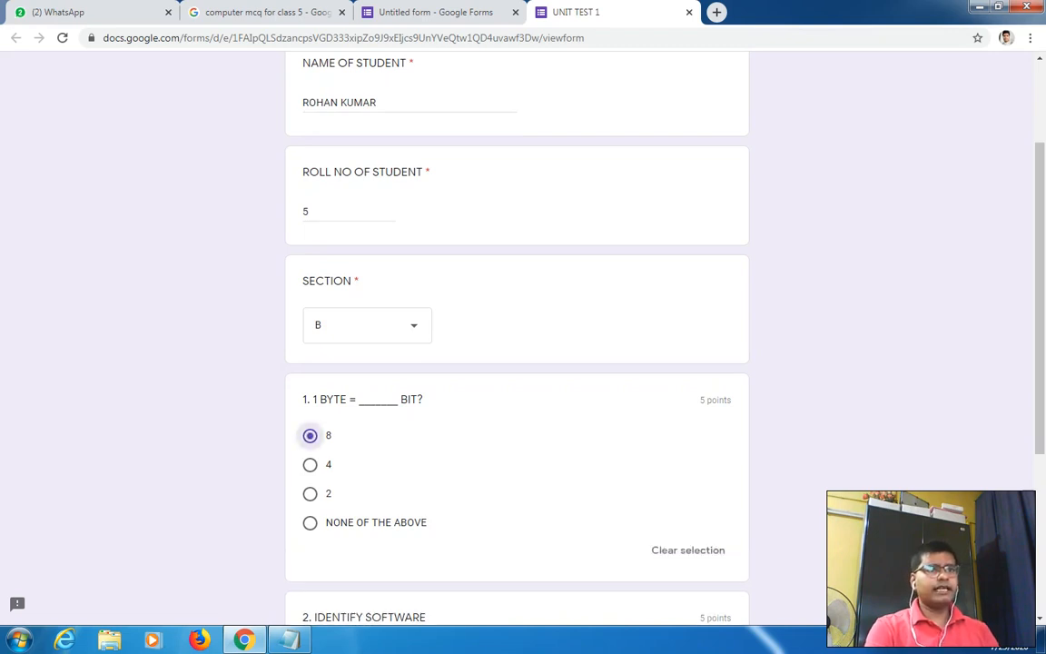
{"action": "scroll", "coordinate": [310, 436], "scroll_direction": "down", "scroll_amount": 3}
{"action": "left_click", "coordinate": [310, 494]}
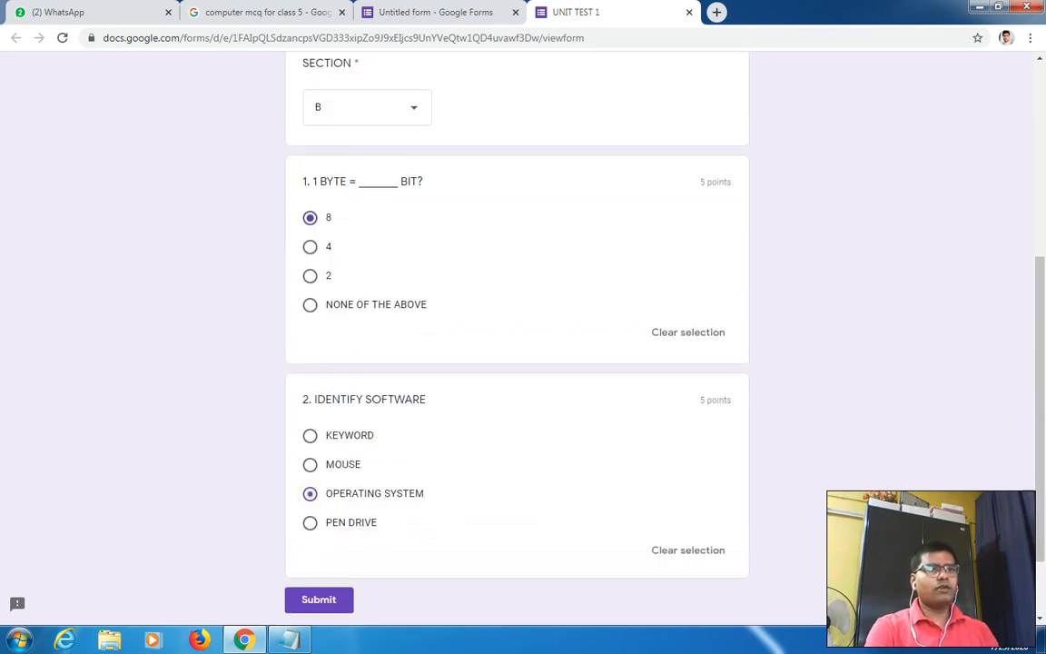
{"action": "left_click", "coordinate": [319, 604]}
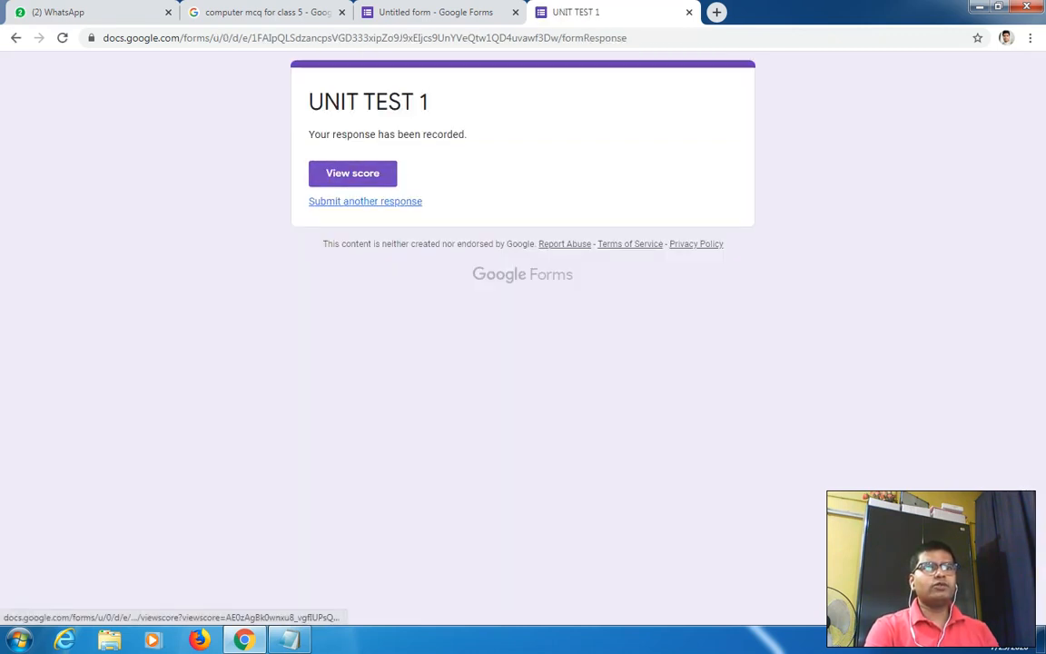
Step: Review the submitted response's score and marked answers, and close the score and response pages to return to the form editor
{"action": "left_click", "coordinate": [353, 173]}
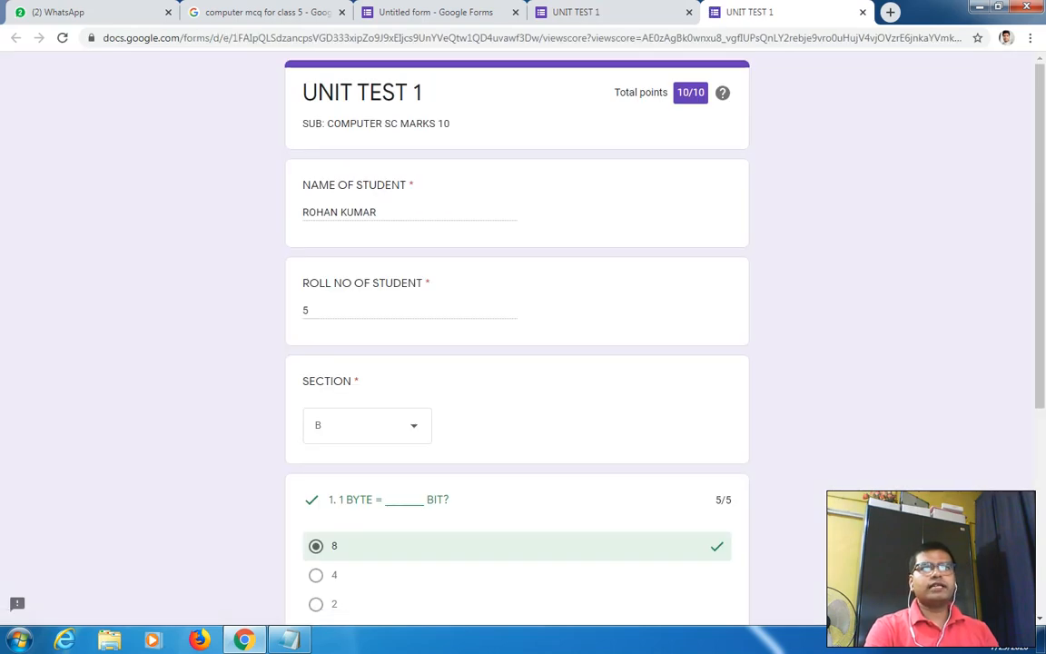
{"action": "scroll", "coordinate": [516, 363], "scroll_direction": "down", "scroll_amount": 3}
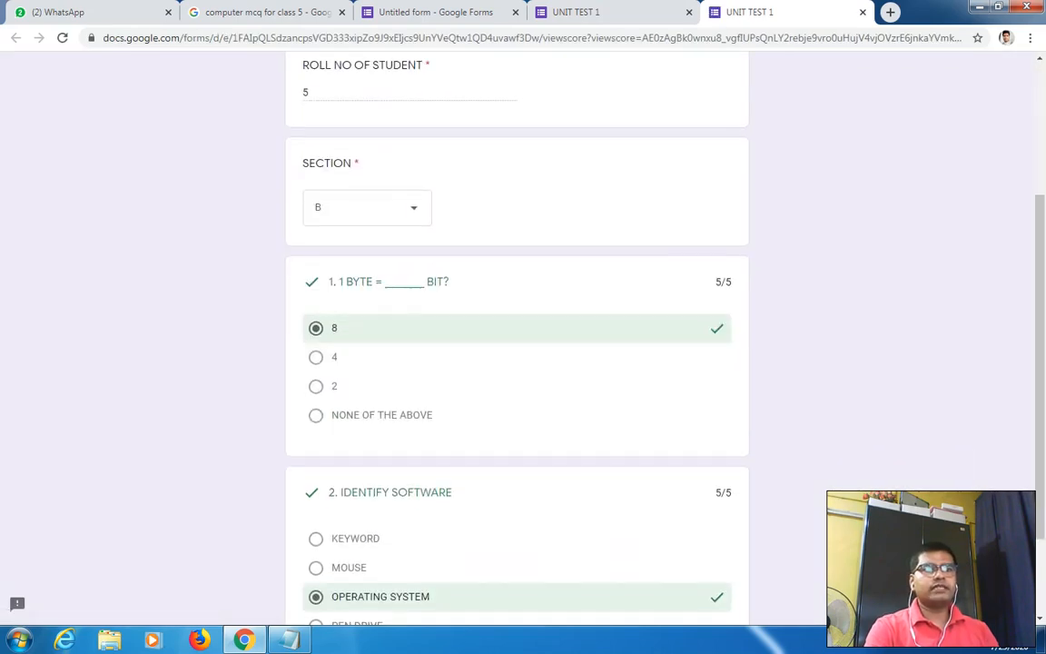
{"action": "scroll", "coordinate": [517, 364], "scroll_direction": "up", "scroll_amount": 3}
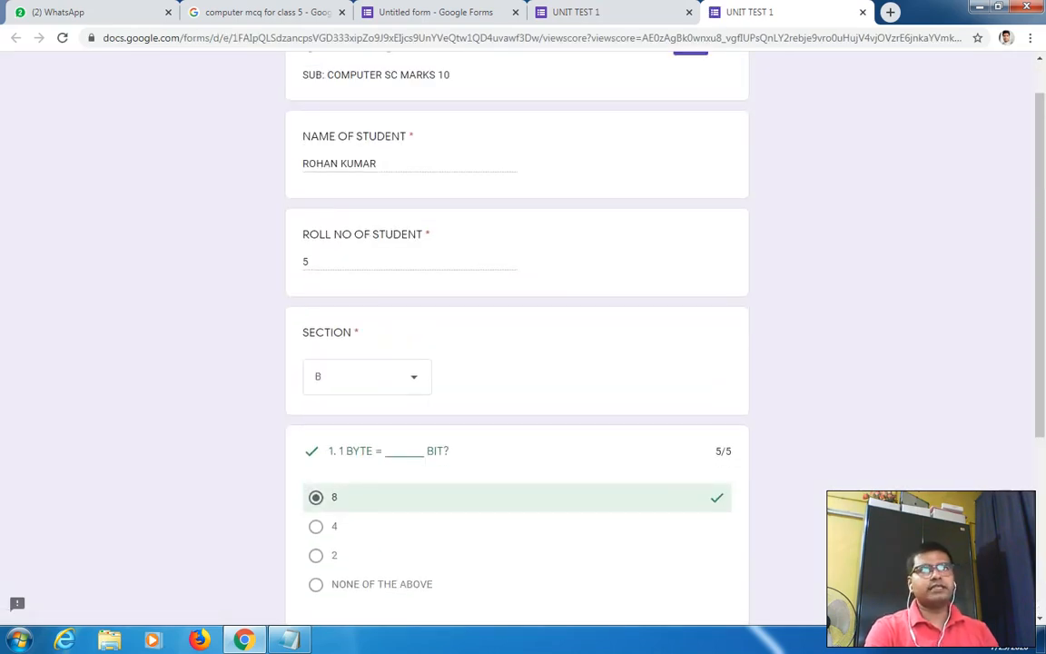
{"action": "scroll", "coordinate": [517, 363], "scroll_direction": "up", "scroll_amount": 1}
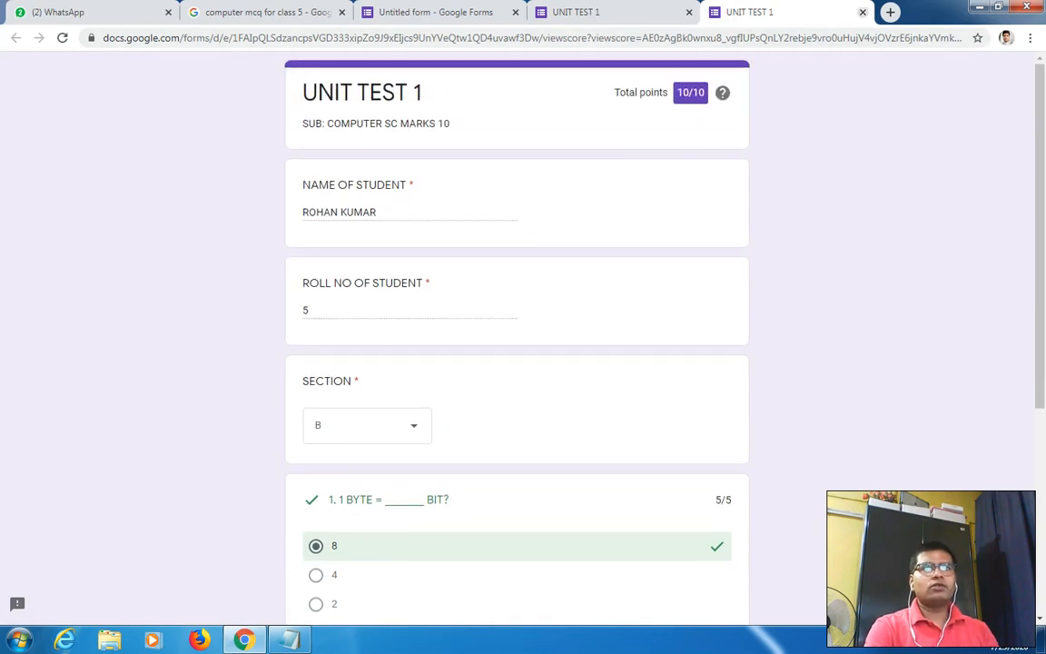
{"action": "left_click", "coordinate": [863, 12]}
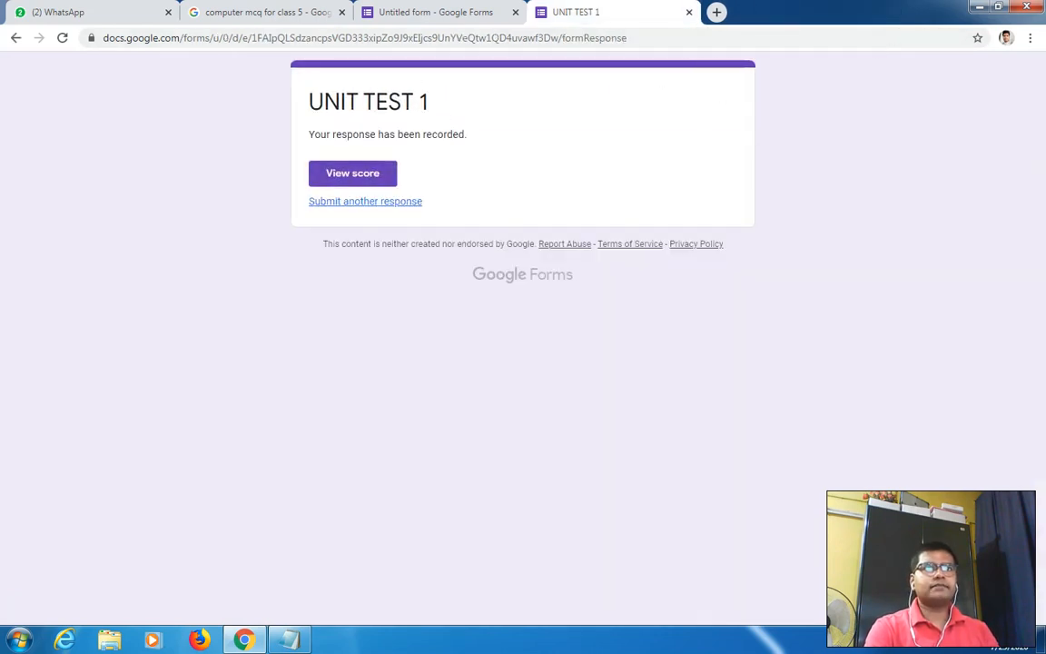
{"action": "left_click", "coordinate": [688, 12]}
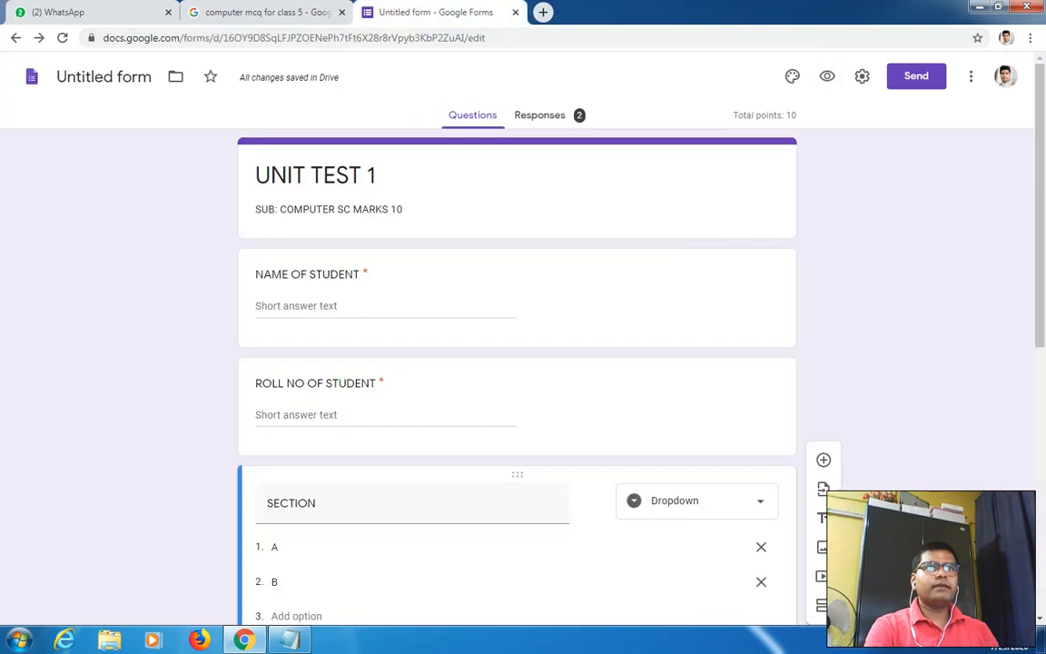
Step: Try adding a new form section after the ROLL NO OF STUDENT question, and undo the addition
{"action": "scroll", "coordinate": [517, 409], "scroll_direction": "down", "scroll_amount": 3}
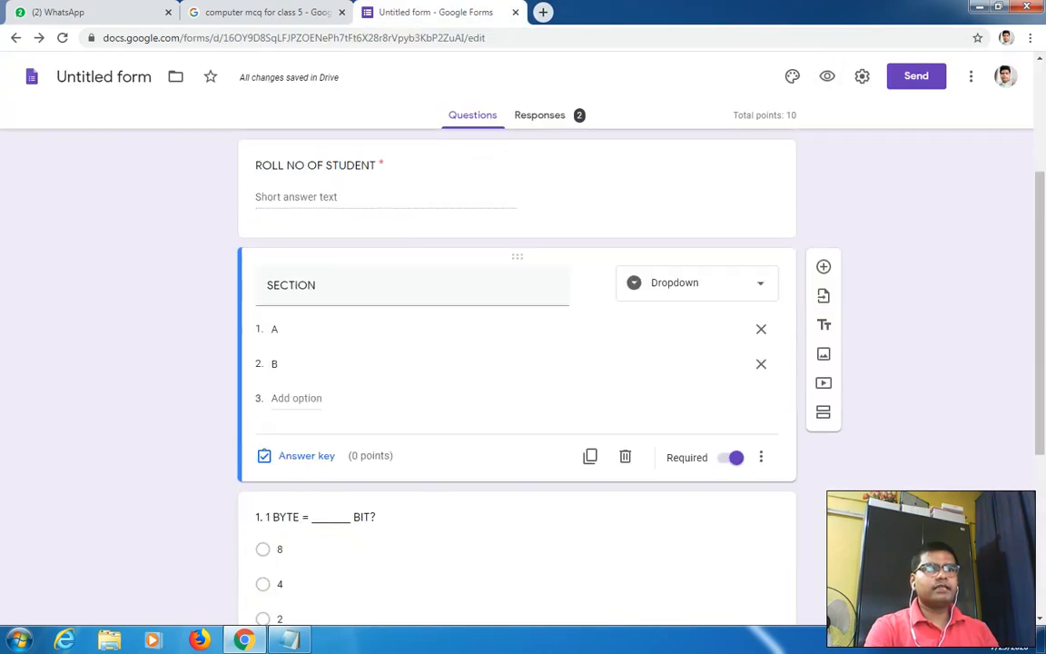
{"action": "scroll", "coordinate": [517, 409], "scroll_direction": "up", "scroll_amount": 3}
{"action": "scroll", "coordinate": [516, 409], "scroll_direction": "down", "scroll_amount": 2}
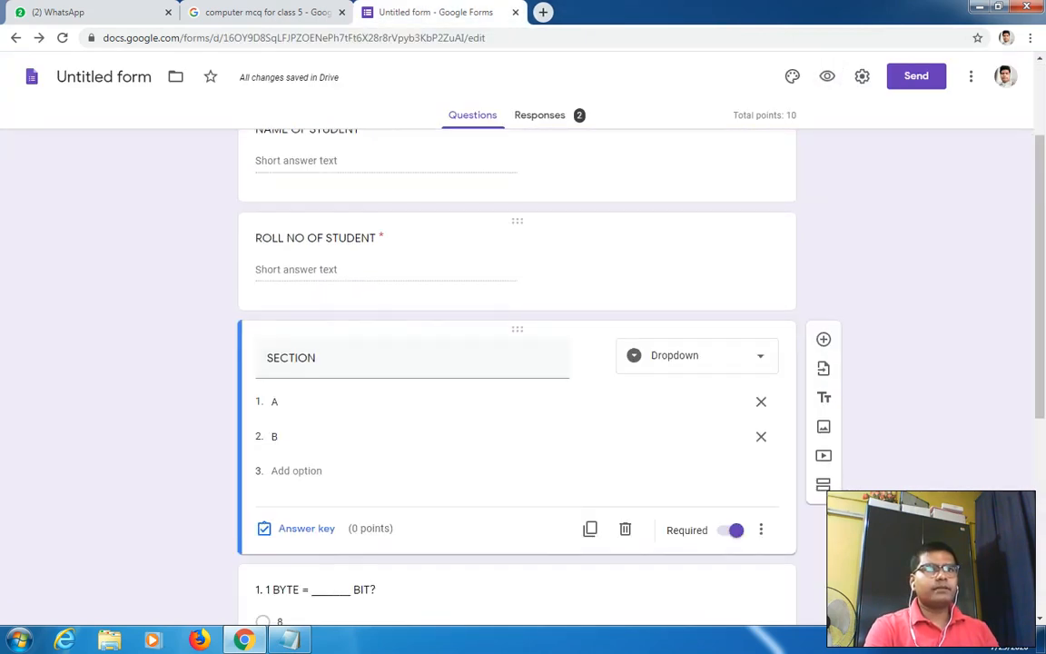
{"action": "left_click", "coordinate": [291, 237]}
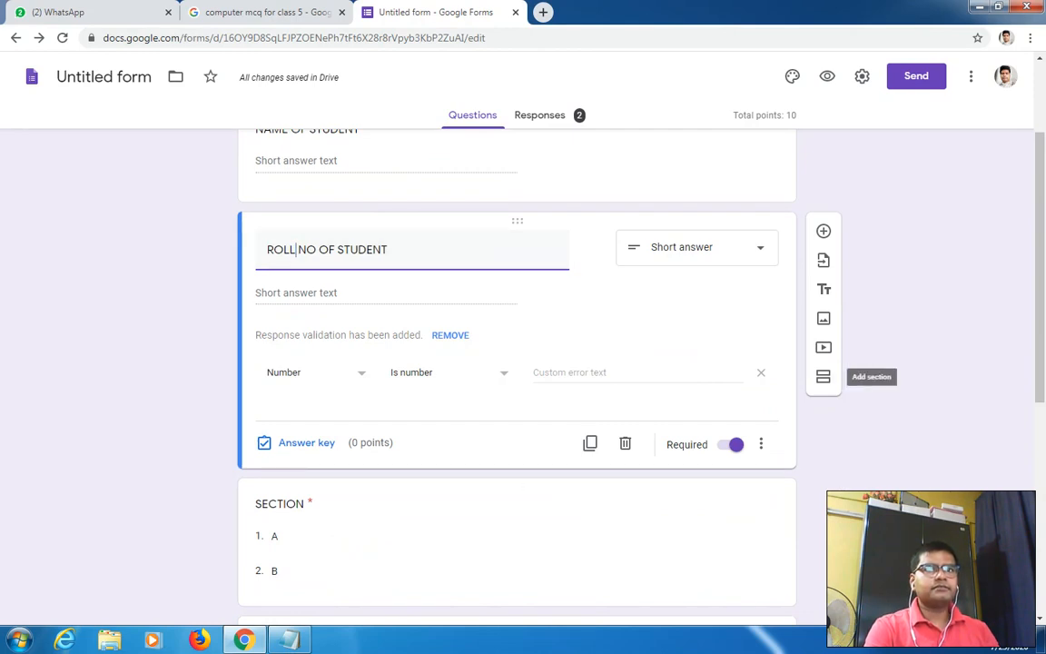
{"action": "scroll", "coordinate": [824, 376], "scroll_direction": "up", "scroll_amount": 2}
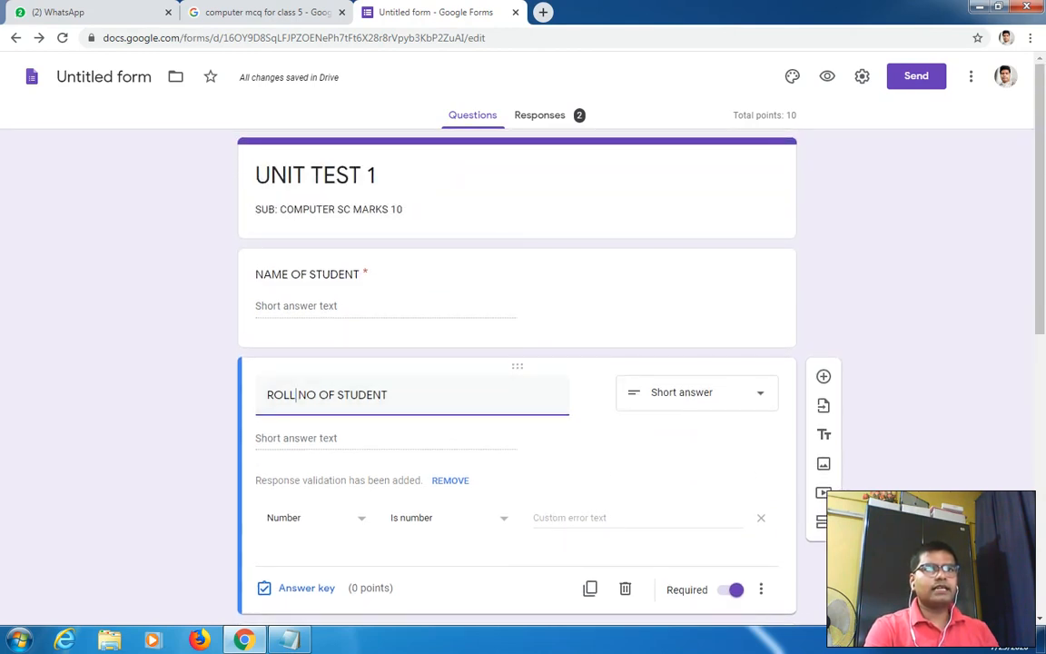
{"action": "scroll", "coordinate": [823, 376], "scroll_direction": "down", "scroll_amount": 2}
{"action": "left_click", "coordinate": [823, 376]}
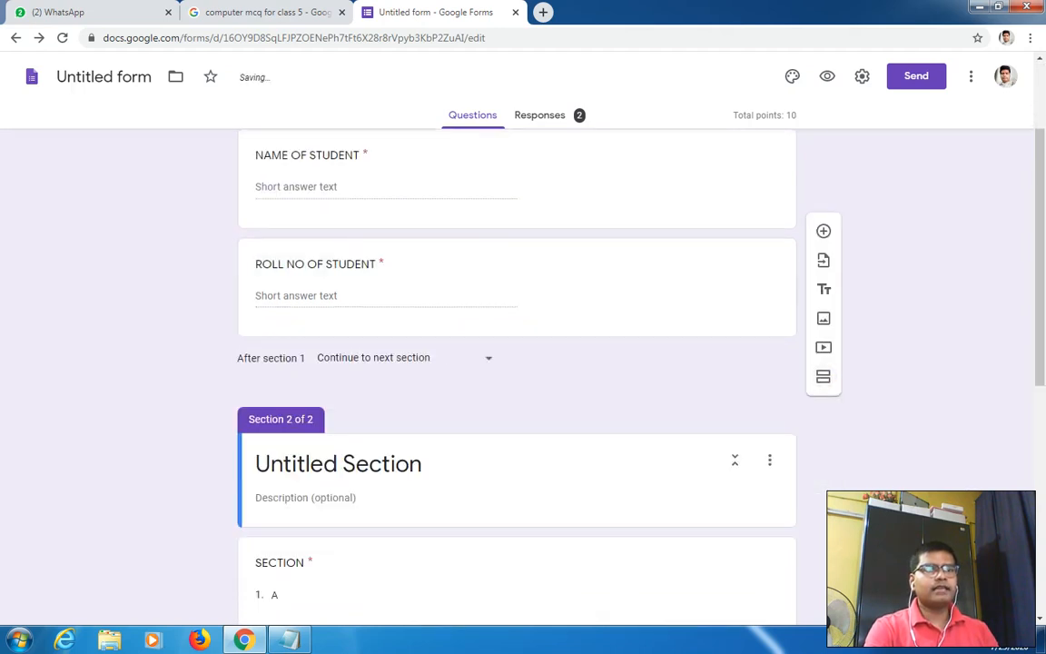
{"action": "scroll", "coordinate": [518, 376], "scroll_direction": "up", "scroll_amount": 1}
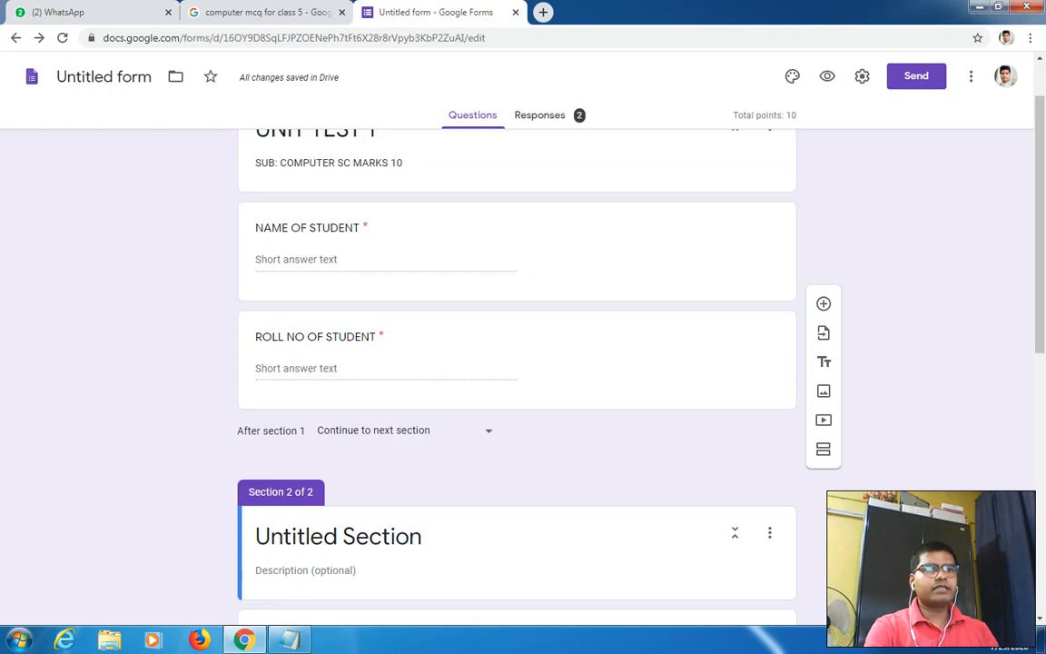
{"action": "scroll", "coordinate": [517, 376], "scroll_direction": "up", "scroll_amount": 1}
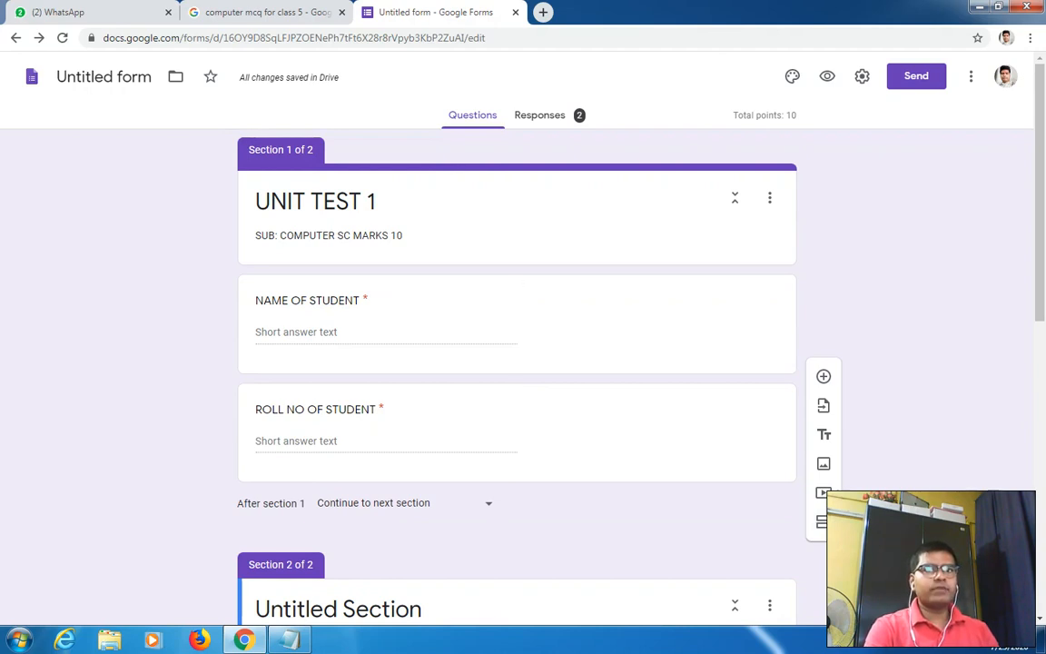
{"action": "scroll", "coordinate": [518, 363], "scroll_direction": "down", "scroll_amount": 3}
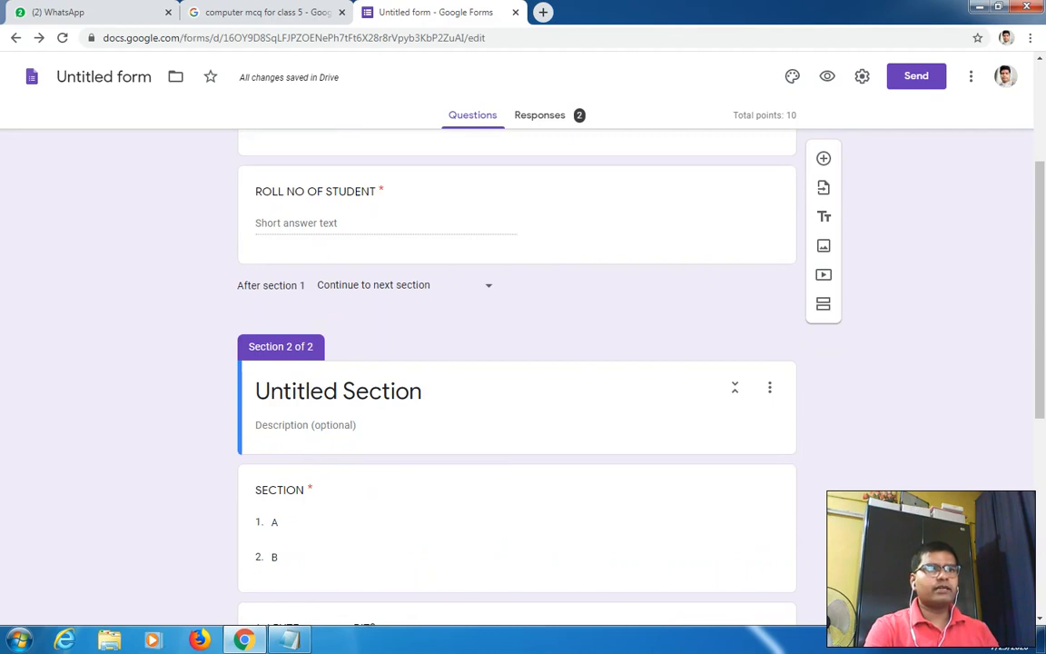
{"action": "key", "text": "ctrl+z"}
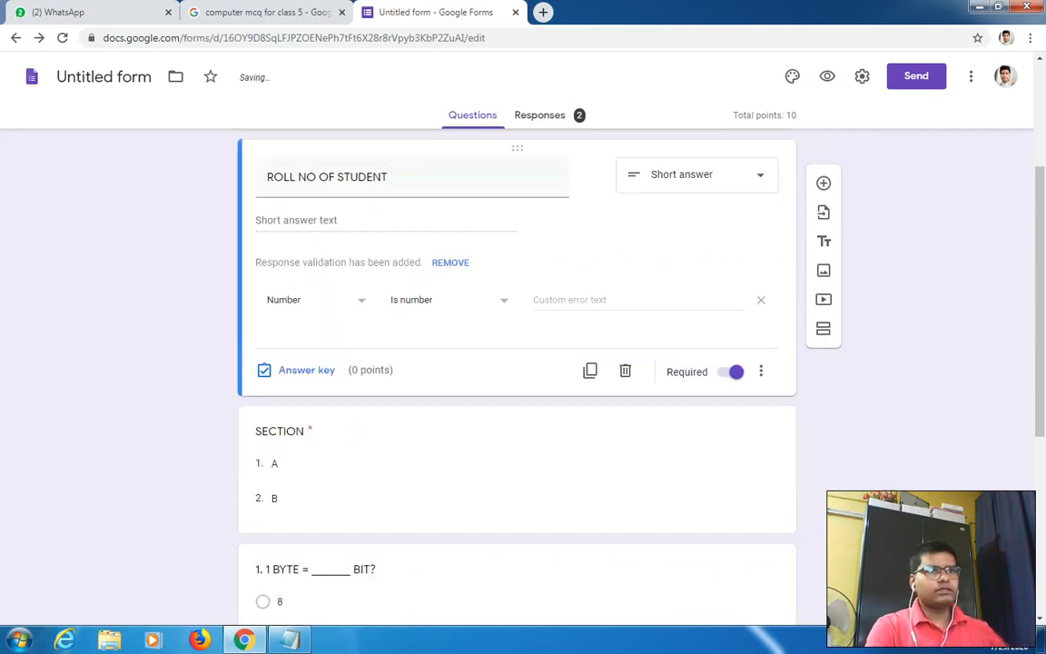
Step: Try adding a new form section after question 1 about bytes and bits, and undo the addition
{"action": "scroll", "coordinate": [517, 364], "scroll_direction": "down", "scroll_amount": 3}
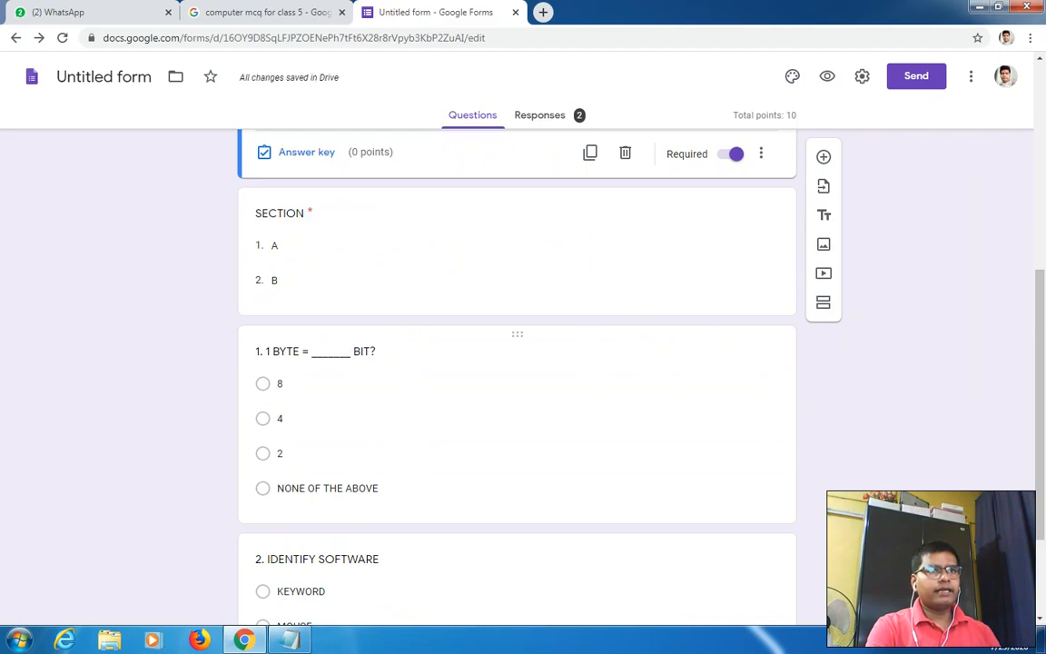
{"action": "left_click", "coordinate": [636, 418]}
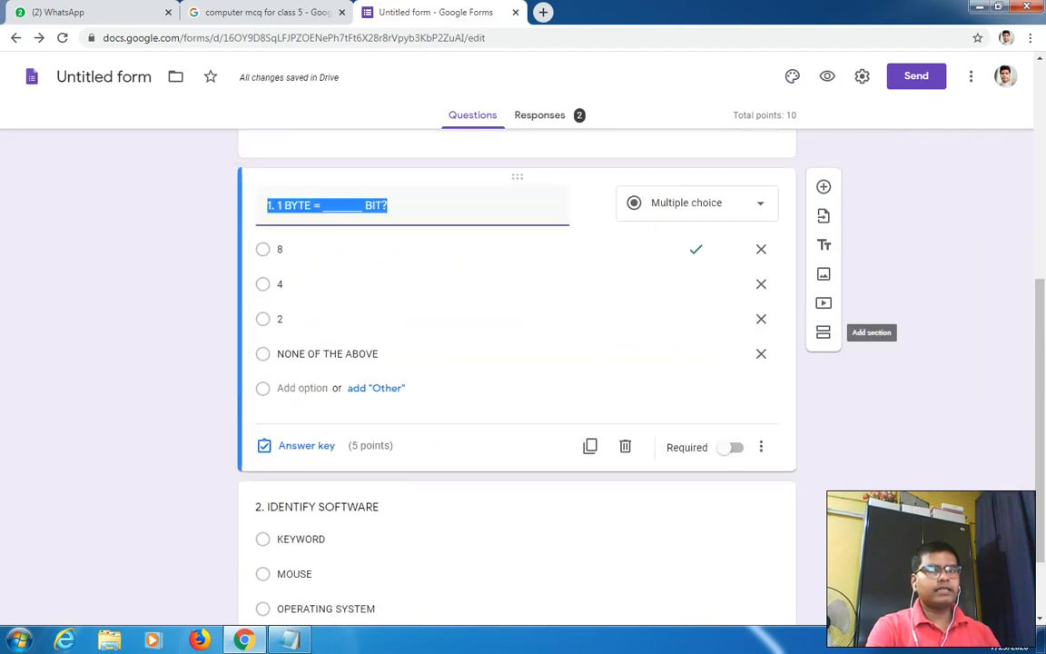
{"action": "left_click", "coordinate": [823, 331]}
{"action": "scroll", "coordinate": [518, 363], "scroll_direction": "up", "scroll_amount": 1}
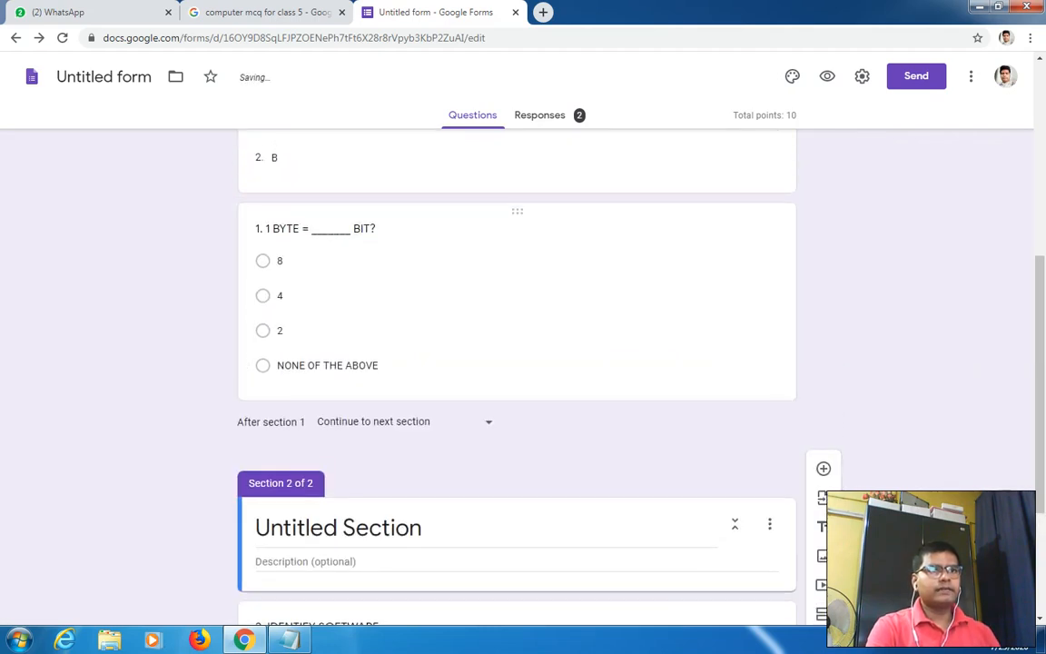
{"action": "key", "text": "ctrl+z"}
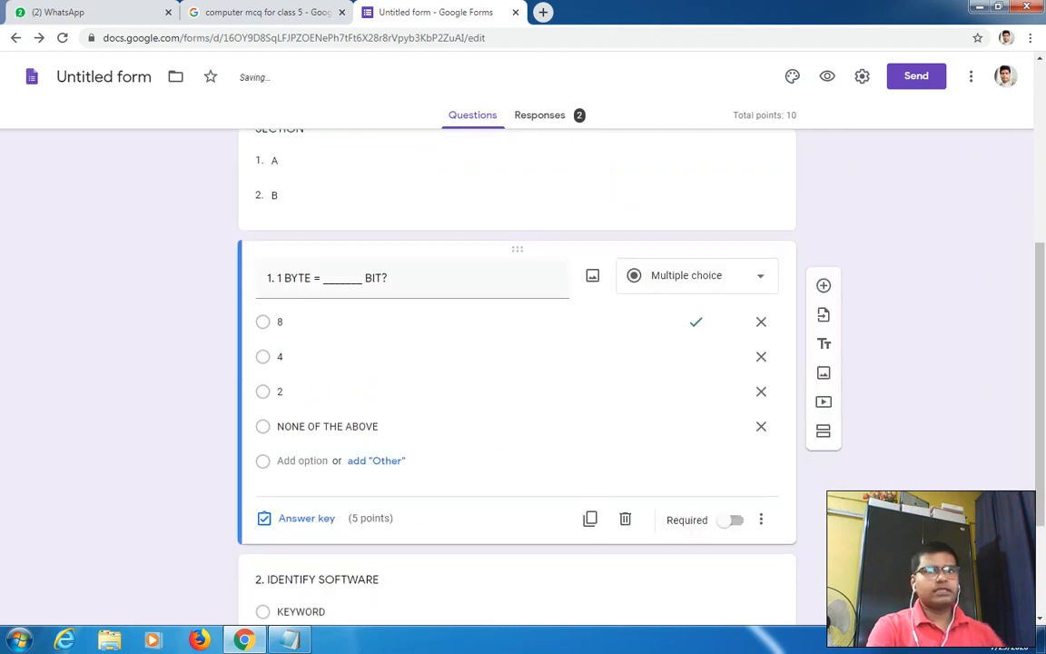
Step: Add a new form section after the SECTION dropdown question, ahead of question 1 about bytes and bits
{"action": "scroll", "coordinate": [508, 264], "scroll_direction": "up", "scroll_amount": 1}
{"action": "left_click", "coordinate": [508, 266]}
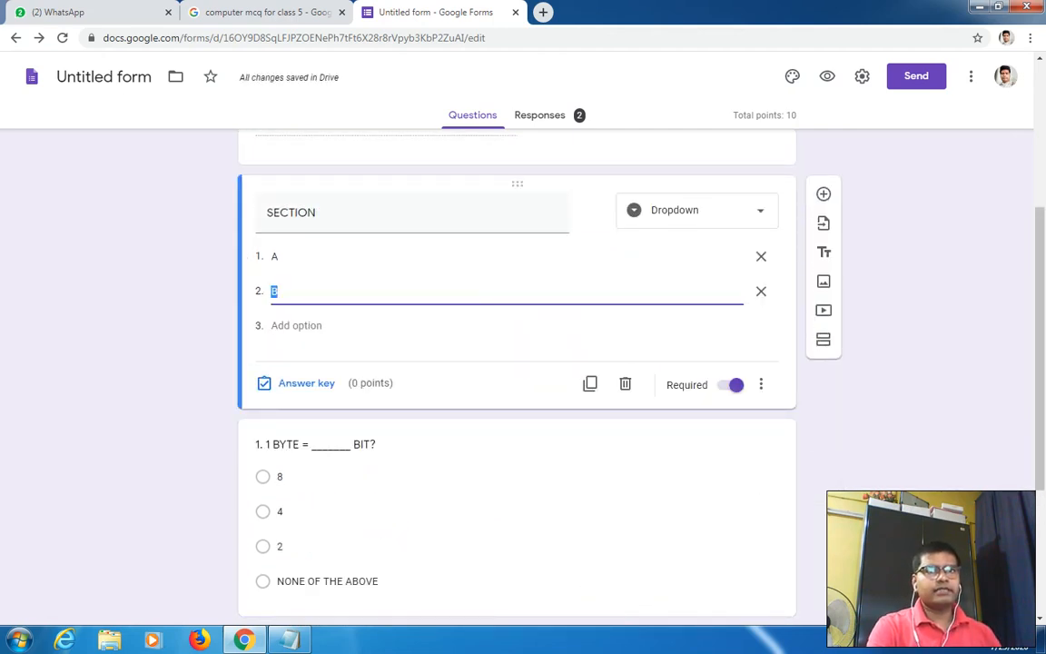
{"action": "key", "text": "ctrl+y"}
{"action": "scroll", "coordinate": [517, 363], "scroll_direction": "up", "scroll_amount": 4}
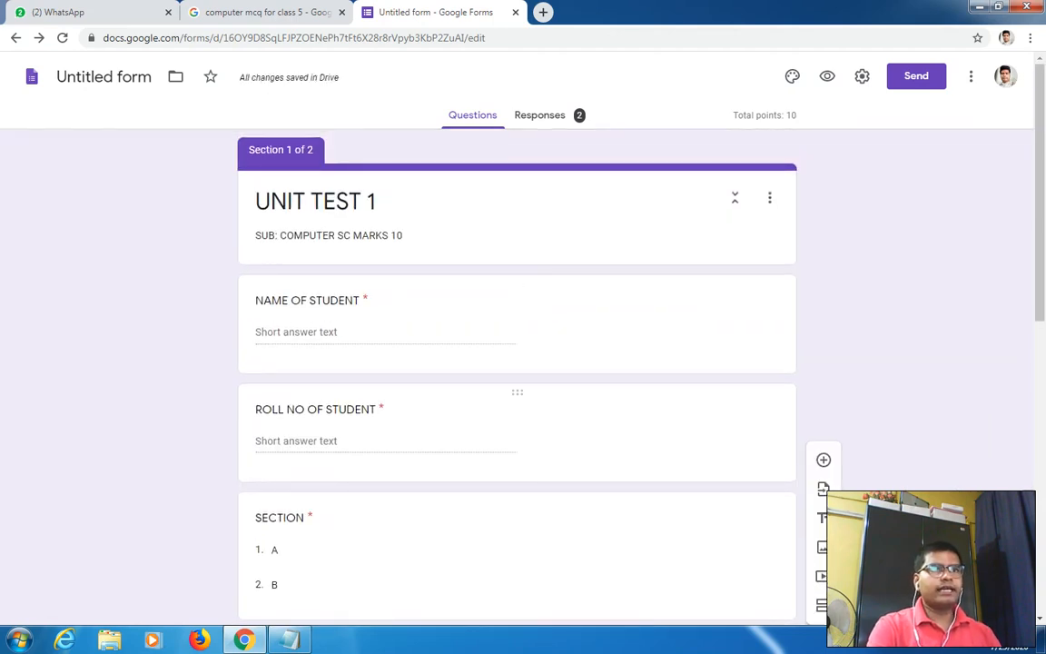
Step: Title the new section TEST STARTS
{"action": "scroll", "coordinate": [518, 363], "scroll_direction": "down", "scroll_amount": 3}
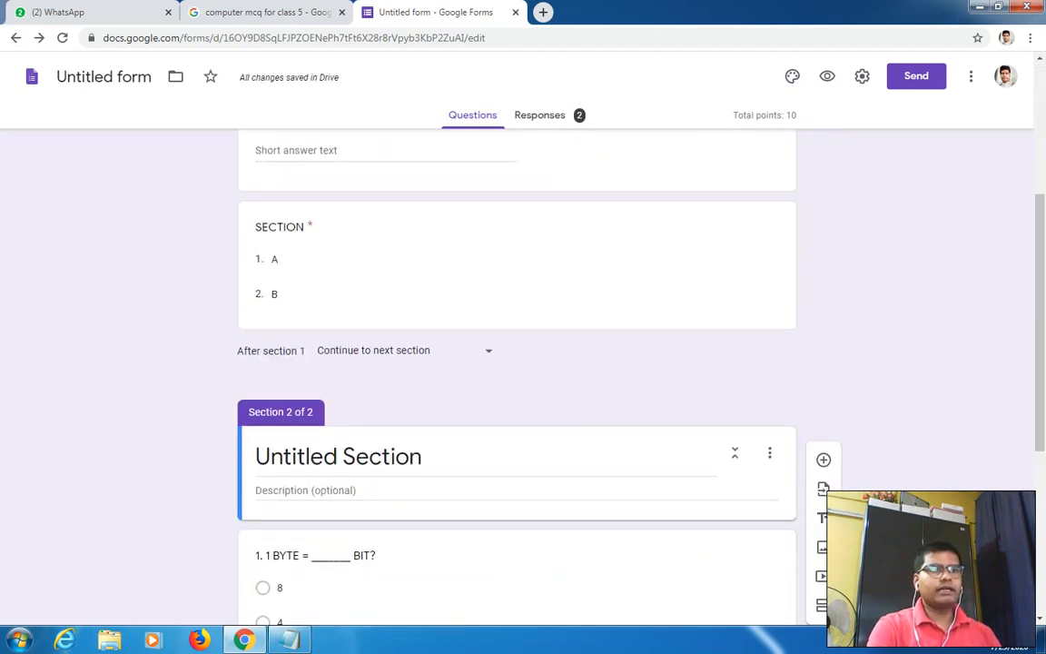
{"action": "left_click", "coordinate": [339, 456]}
{"action": "type", "text": "TEST"}
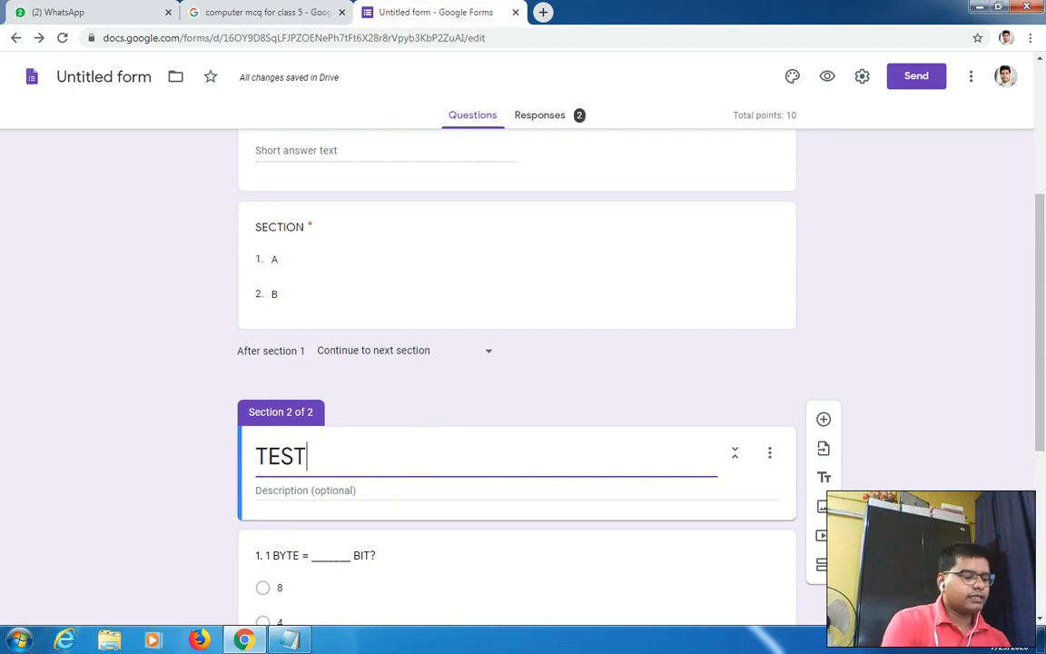
{"action": "type", "text": " STARTE"}
{"action": "key", "text": "BackSpace"}
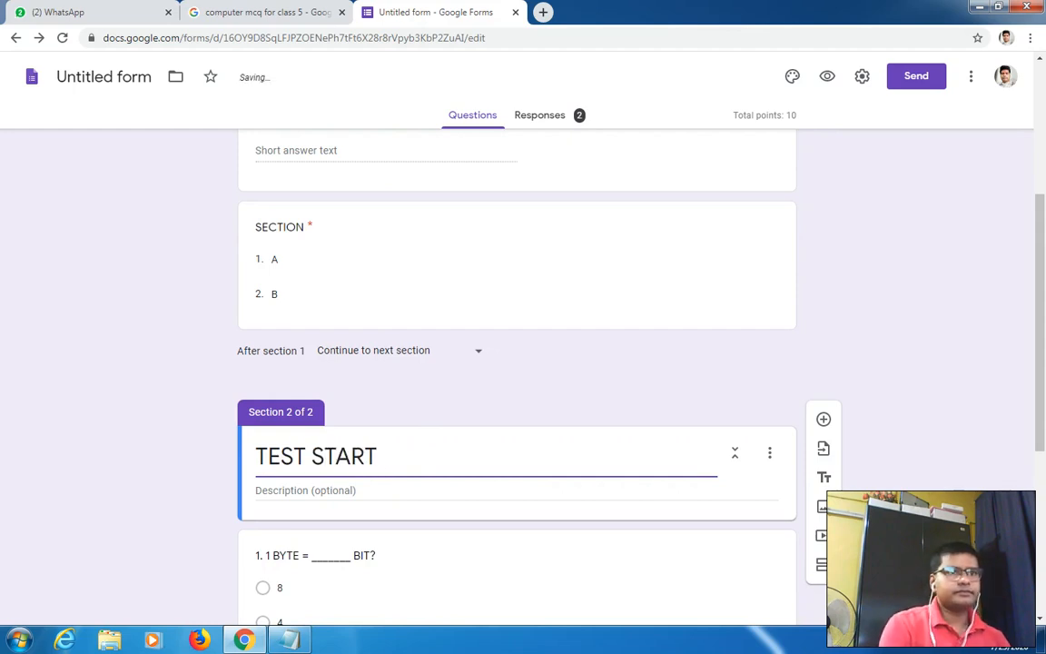
{"action": "type", "text": "S"}
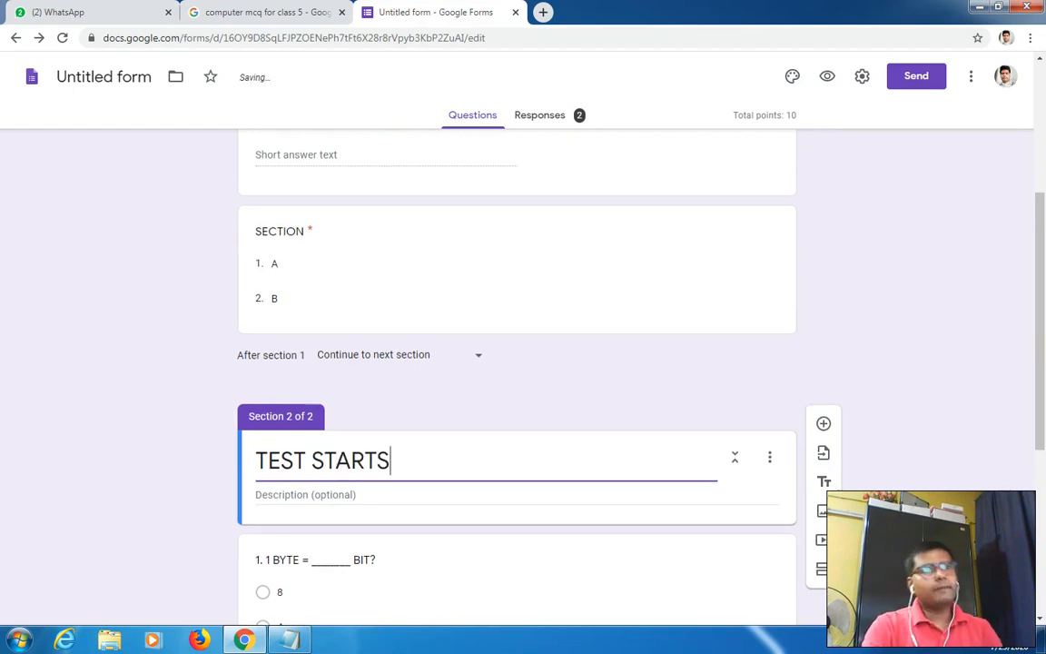
Step: Look over the questions in both form sections and open the form preview
{"action": "scroll", "coordinate": [518, 363], "scroll_direction": "up", "scroll_amount": 3}
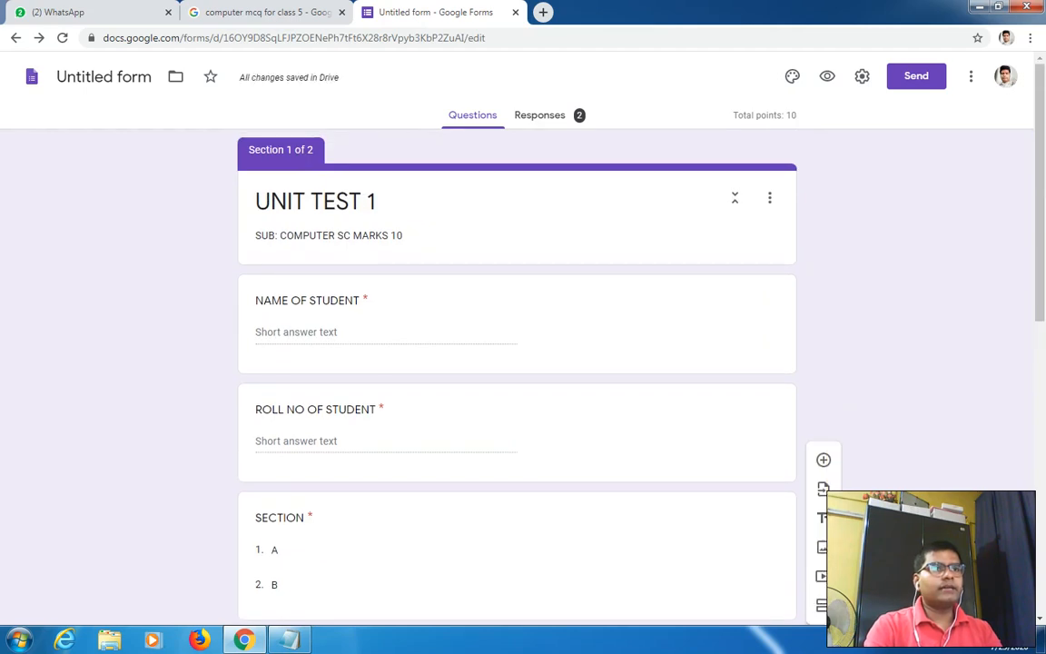
{"action": "scroll", "coordinate": [468, 353], "scroll_direction": "down", "scroll_amount": 5}
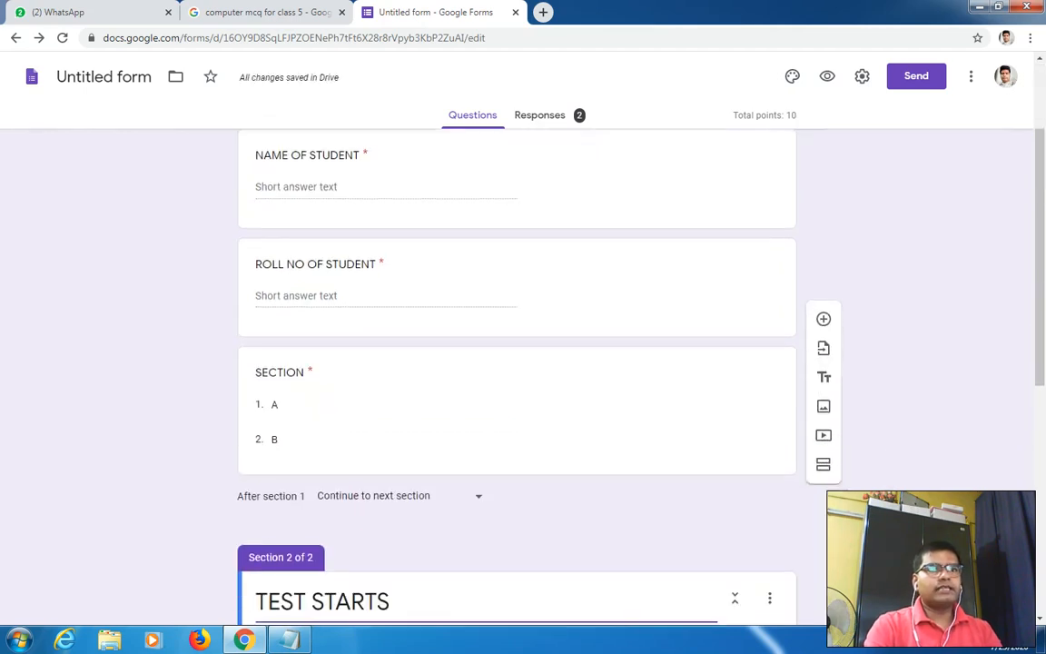
{"action": "scroll", "coordinate": [518, 363], "scroll_direction": "down", "scroll_amount": 4}
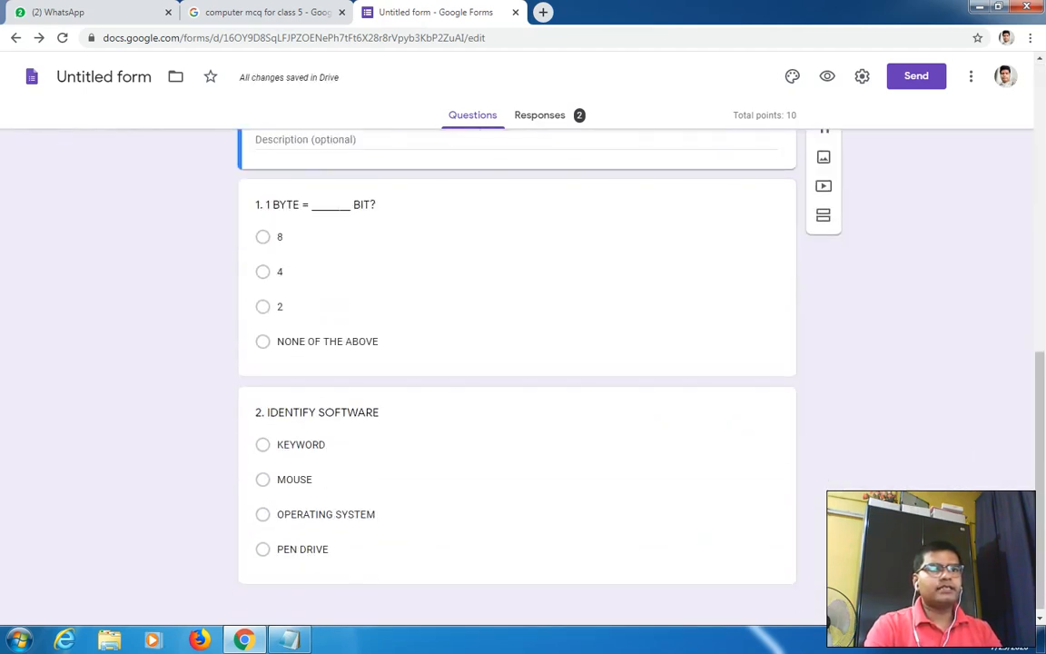
{"action": "left_click", "coordinate": [827, 76]}
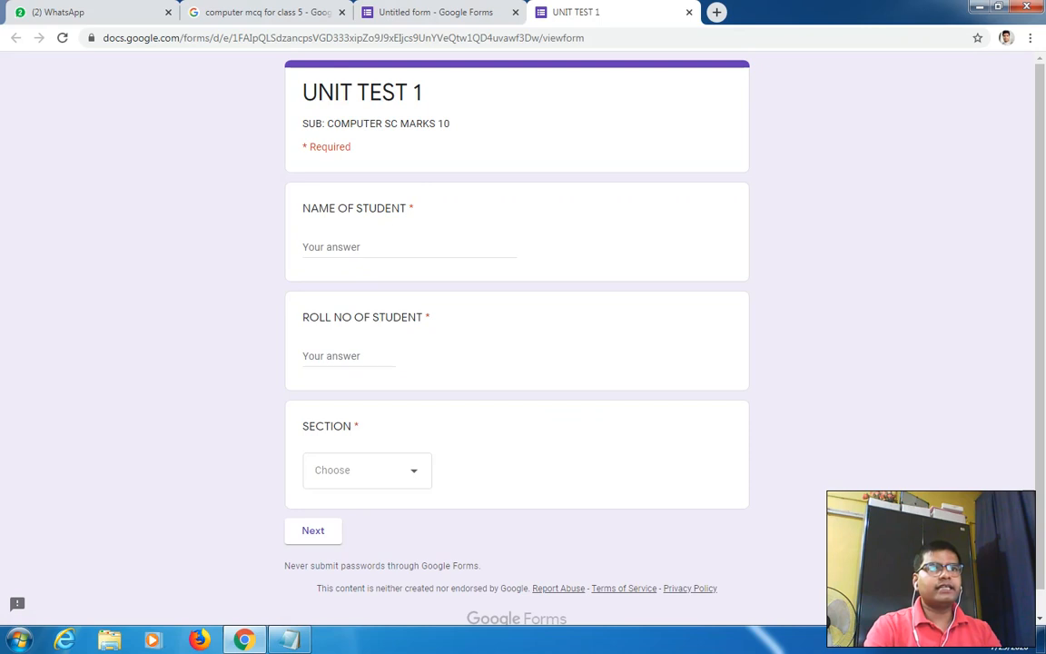
Step: Fill in the student's name and roll number, choose section A, and continue to the TEST STARTS section
{"action": "left_click", "coordinate": [388, 247]}
{"action": "type", "text": "SOHAN"}
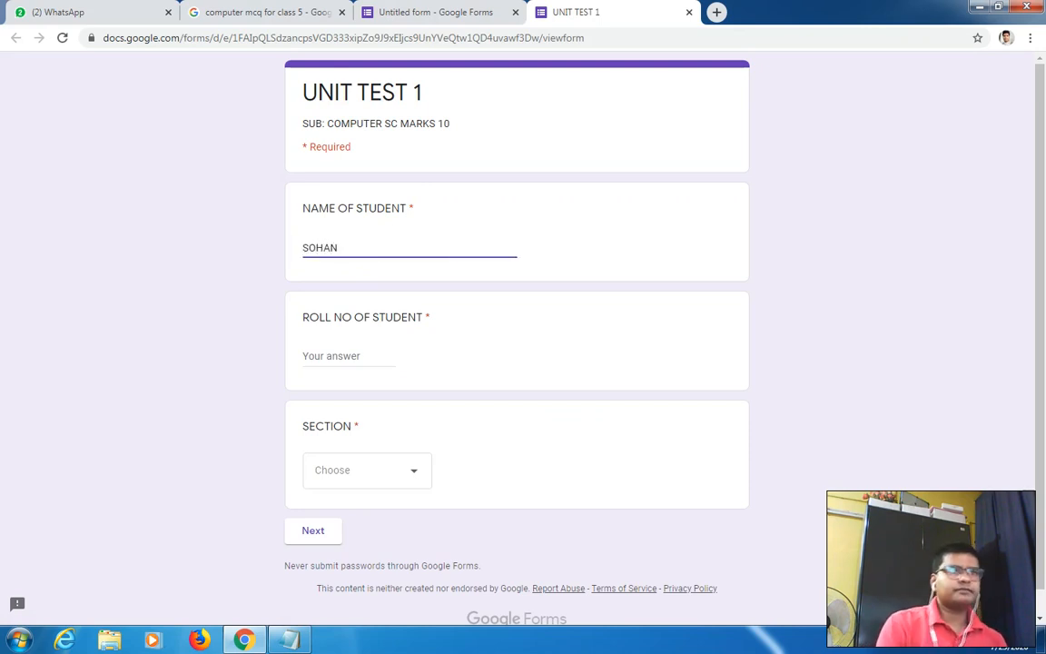
{"action": "key", "text": "Tab"}
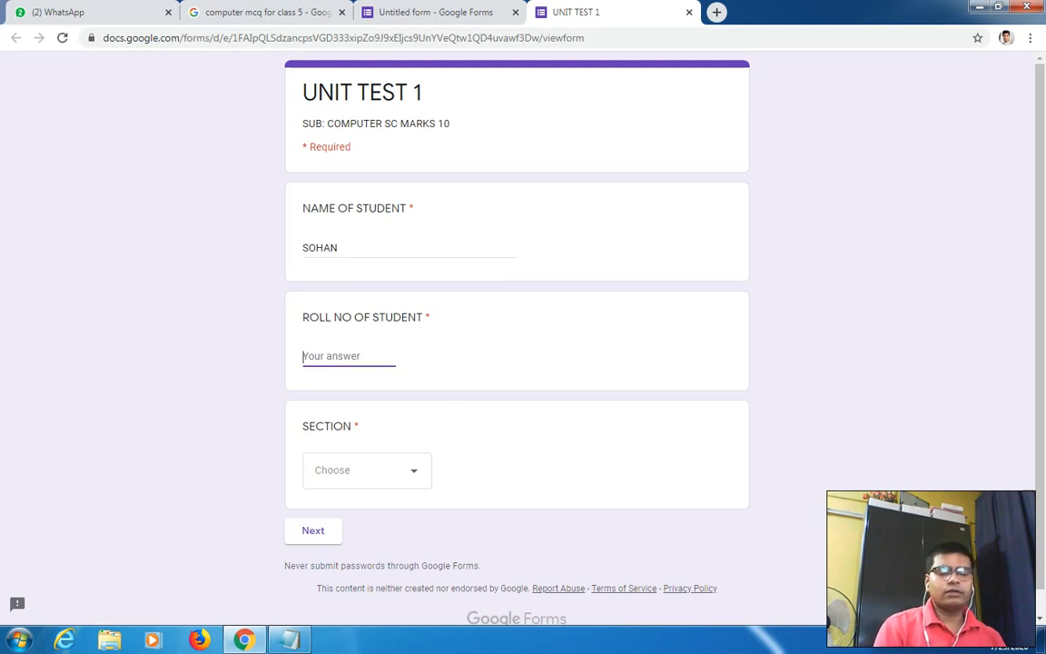
{"action": "type", "text": "4"}
{"action": "key", "text": "Tab"}
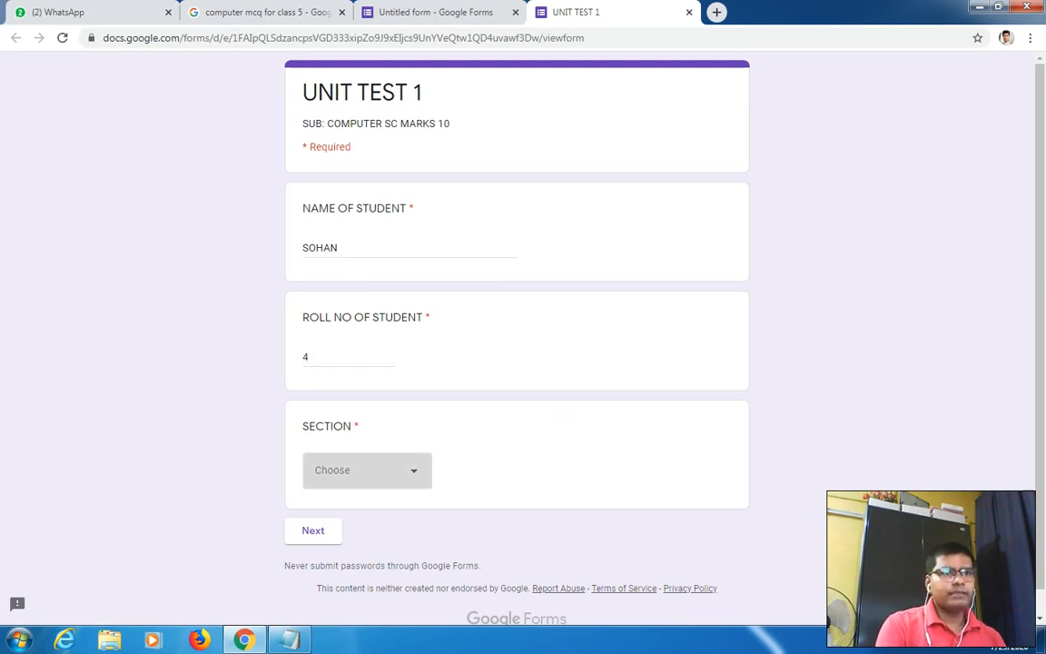
{"action": "left_click", "coordinate": [367, 470]}
{"action": "left_click", "coordinate": [327, 514]}
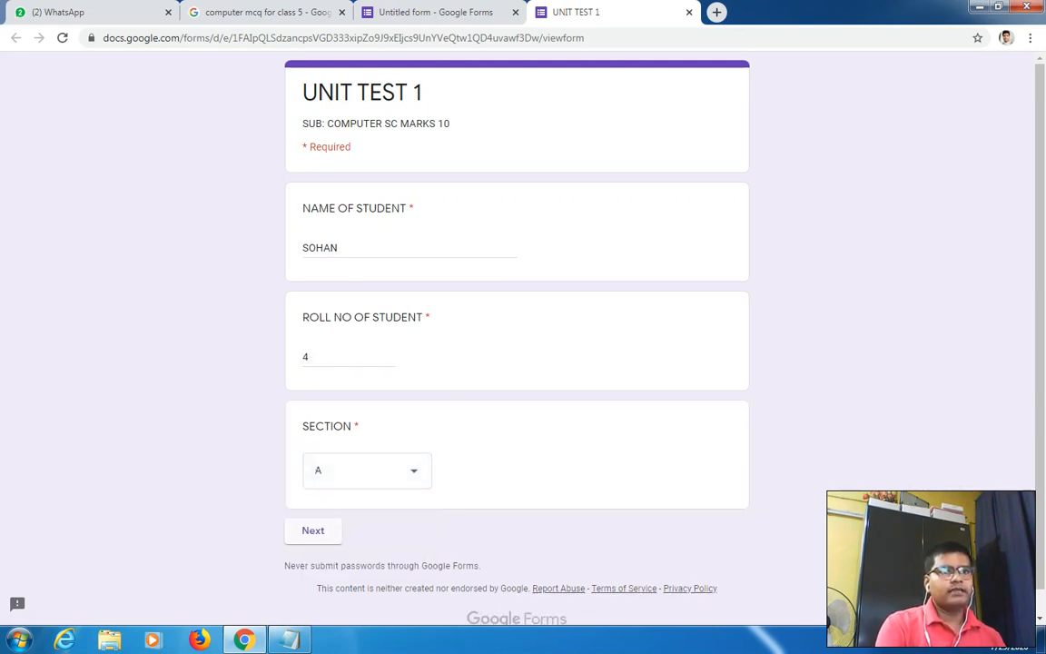
{"action": "left_click", "coordinate": [312, 531]}
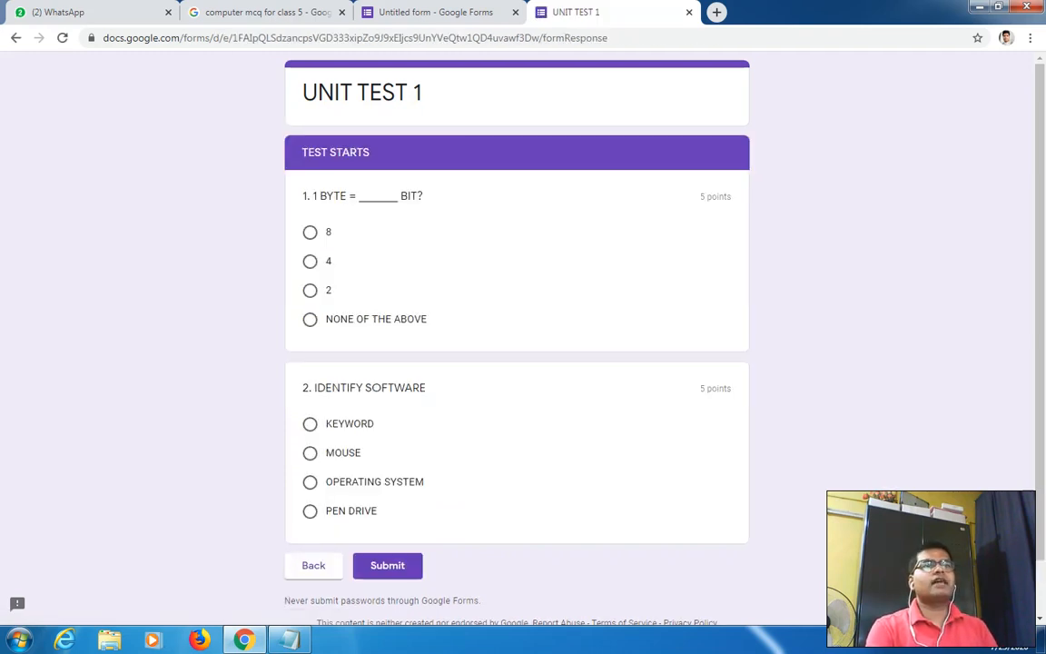
Step: Answer question 1 with 2 and question 2 with OPERATING SYSTEM, and submit the response
{"action": "left_click", "coordinate": [311, 291]}
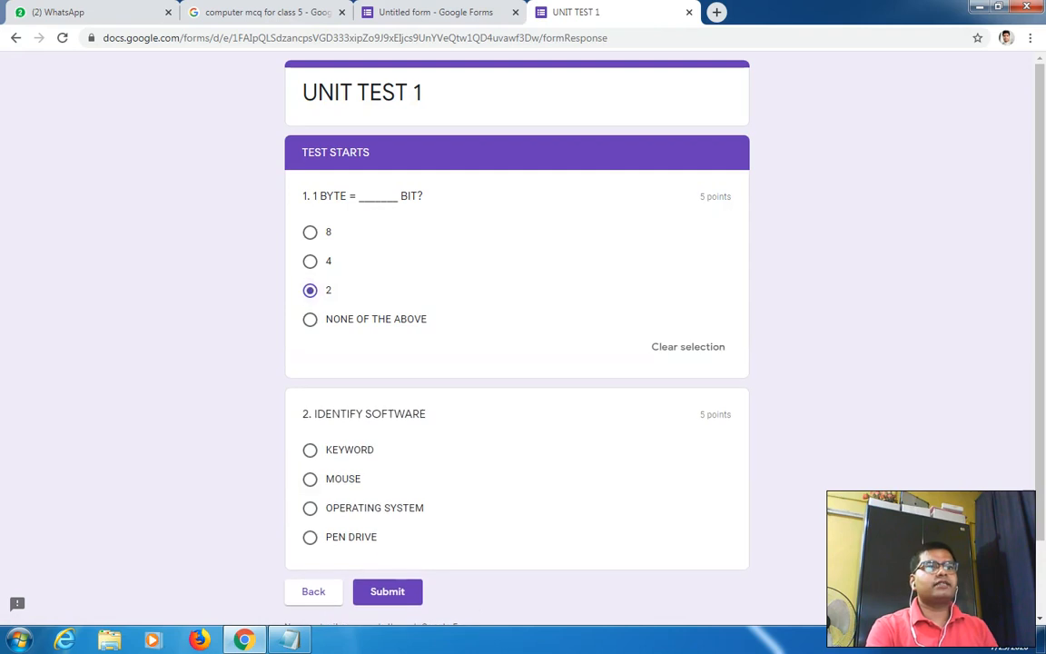
{"action": "left_click", "coordinate": [310, 509]}
{"action": "scroll", "coordinate": [311, 509], "scroll_direction": "down", "scroll_amount": 2}
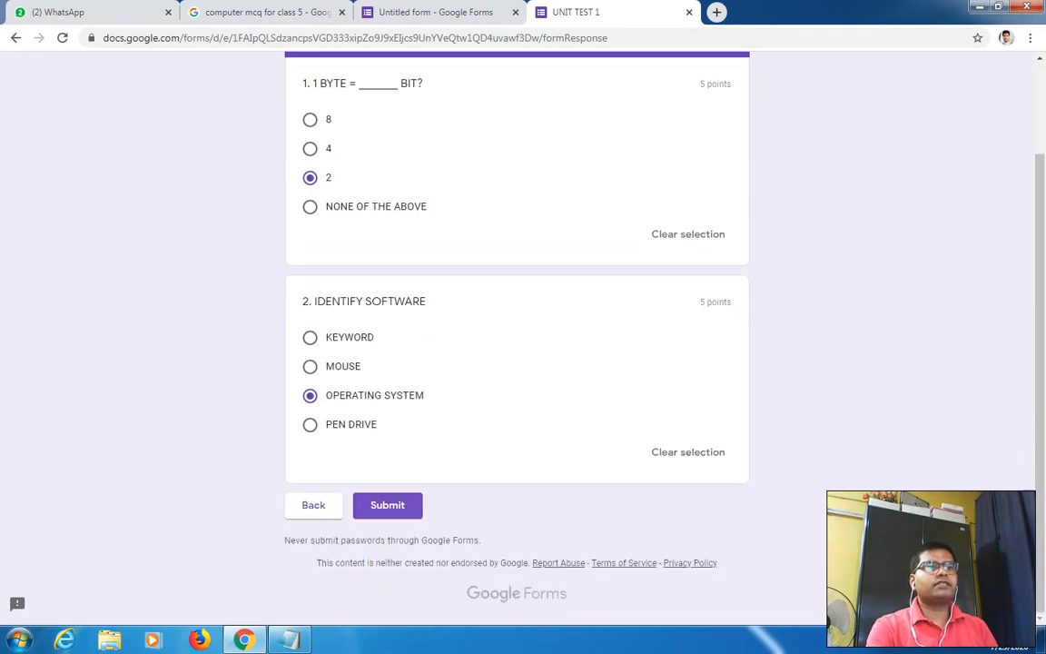
{"action": "left_click", "coordinate": [388, 505]}
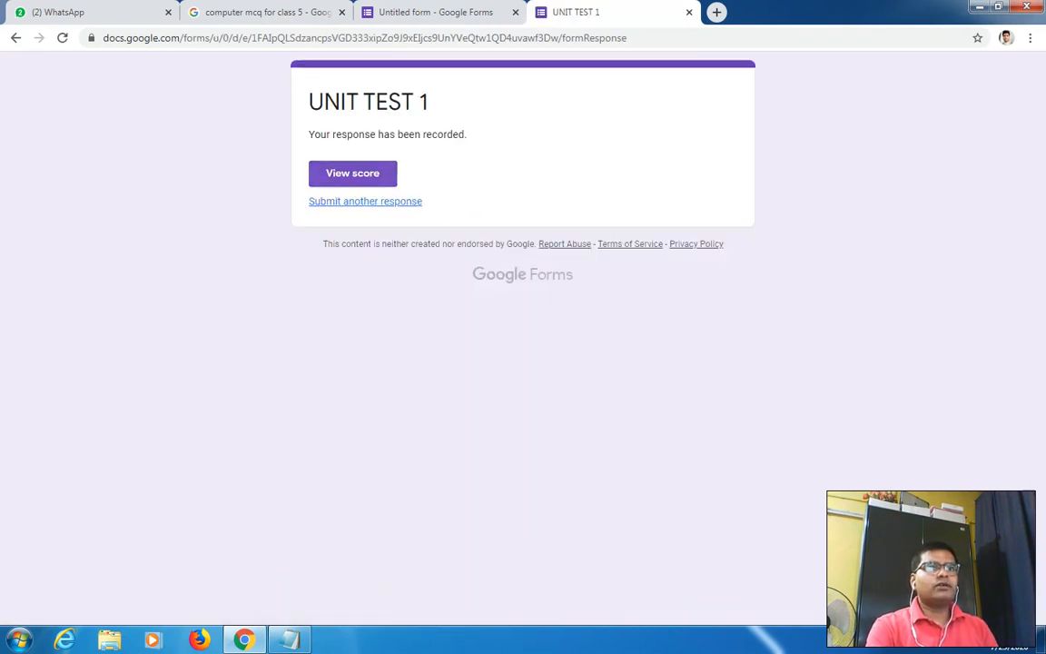
Step: Review the score and the marked answers of this response, and close the score and confirmation pages
{"action": "left_click", "coordinate": [353, 172]}
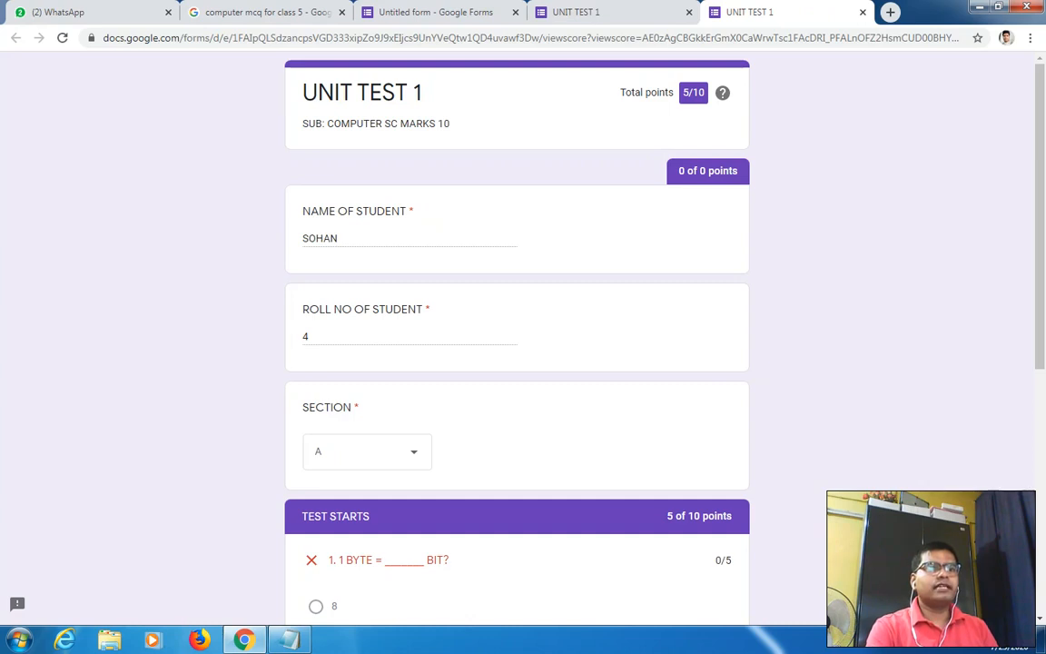
{"action": "scroll", "coordinate": [523, 346], "scroll_direction": "down", "scroll_amount": 2}
{"action": "scroll", "coordinate": [523, 345], "scroll_direction": "down", "scroll_amount": 1}
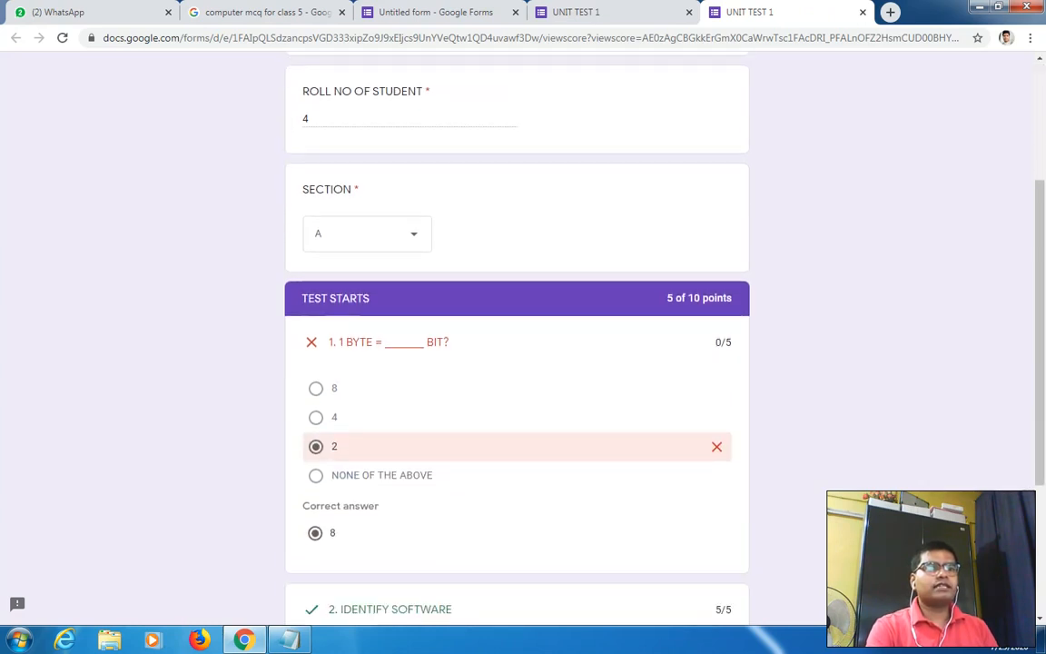
{"action": "scroll", "coordinate": [523, 346], "scroll_direction": "down", "scroll_amount": 1}
{"action": "scroll", "coordinate": [523, 345], "scroll_direction": "down", "scroll_amount": 2}
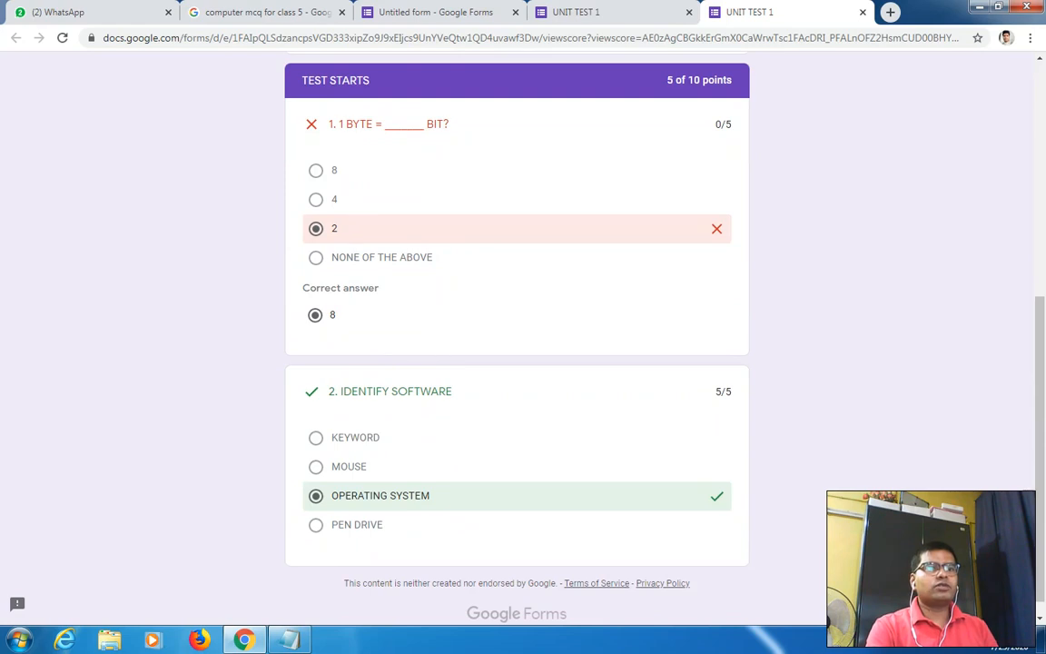
{"action": "scroll", "coordinate": [523, 346], "scroll_direction": "up", "scroll_amount": 6}
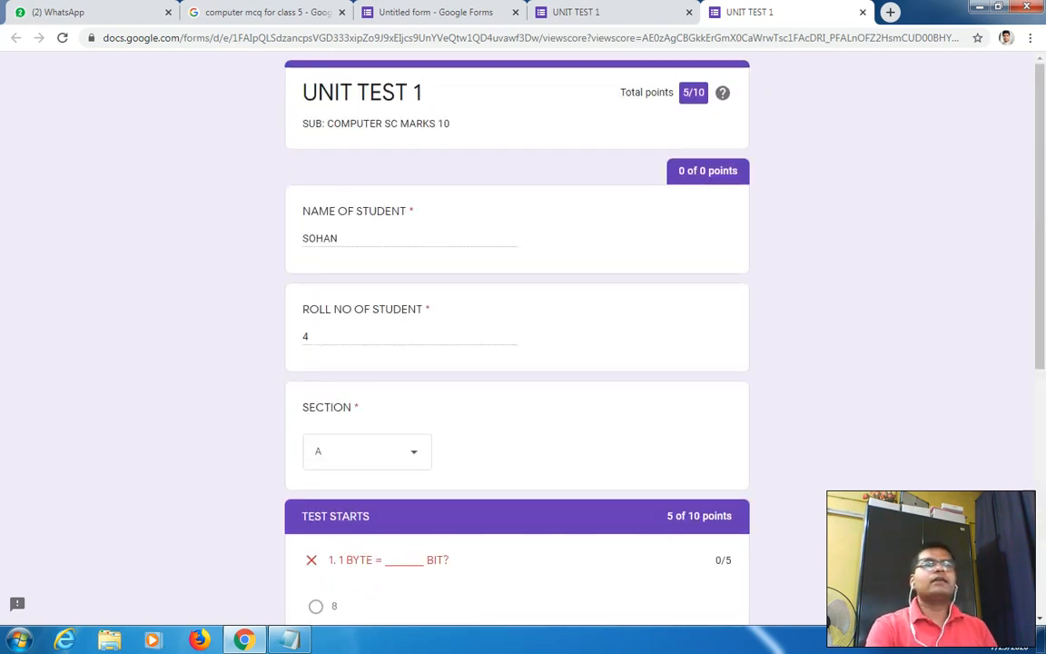
{"action": "scroll", "coordinate": [523, 345], "scroll_direction": "down", "scroll_amount": 3}
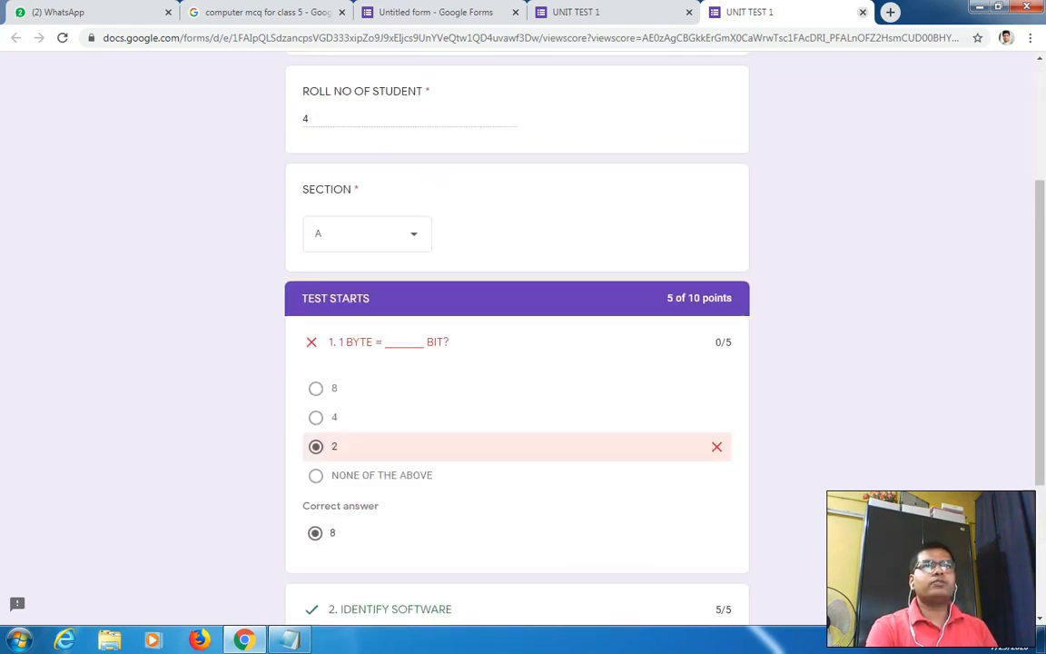
{"action": "key", "text": "ctrl+w"}
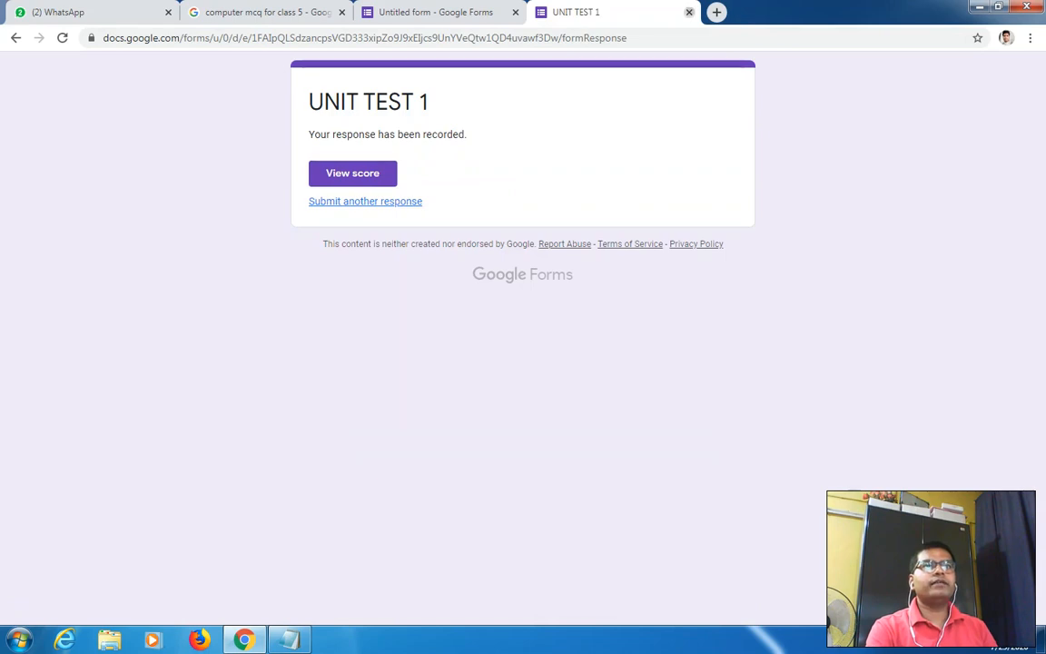
{"action": "key", "text": "ctrl+w"}
Step: View the form's response summary, switching between questions and responses to refresh the points distribution
{"action": "scroll", "coordinate": [468, 391], "scroll_direction": "up", "scroll_amount": 4}
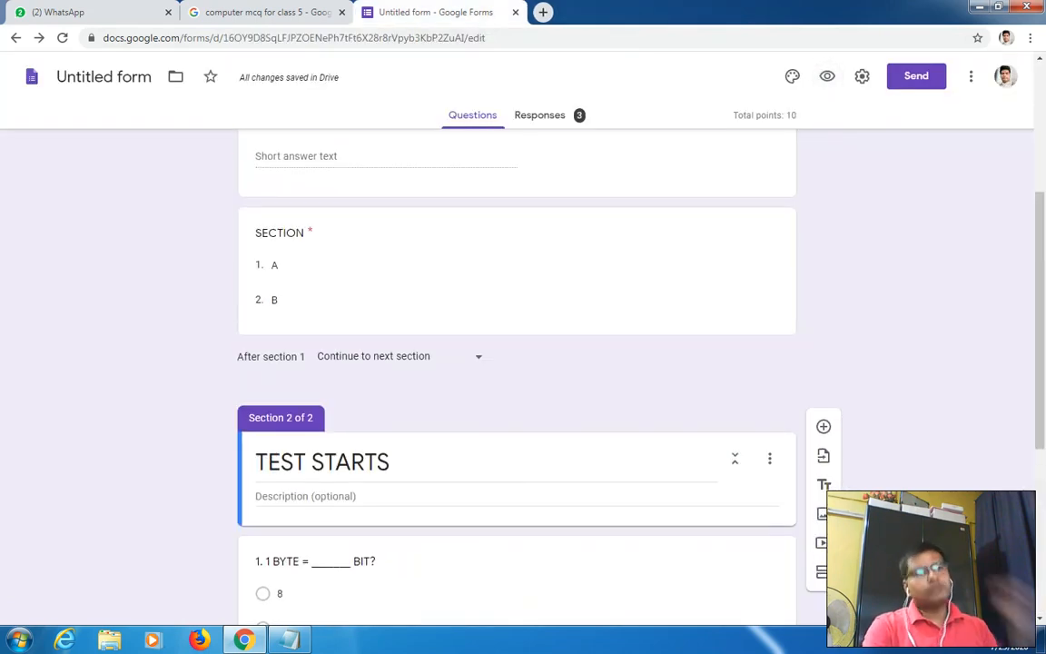
{"action": "scroll", "coordinate": [467, 391], "scroll_direction": "up", "scroll_amount": 3}
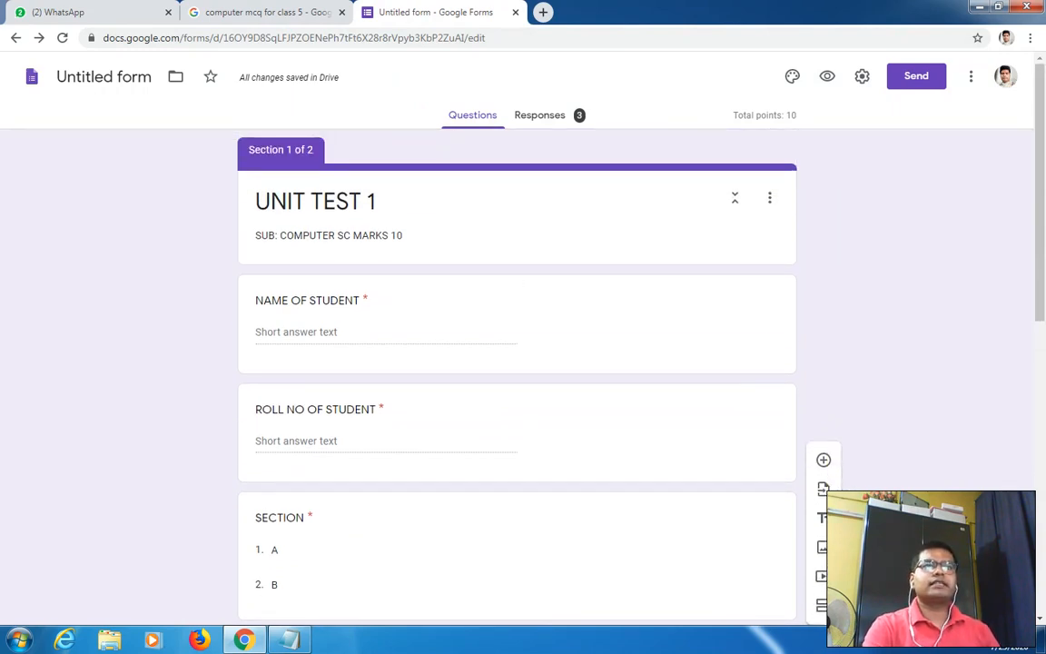
{"action": "left_click", "coordinate": [540, 115]}
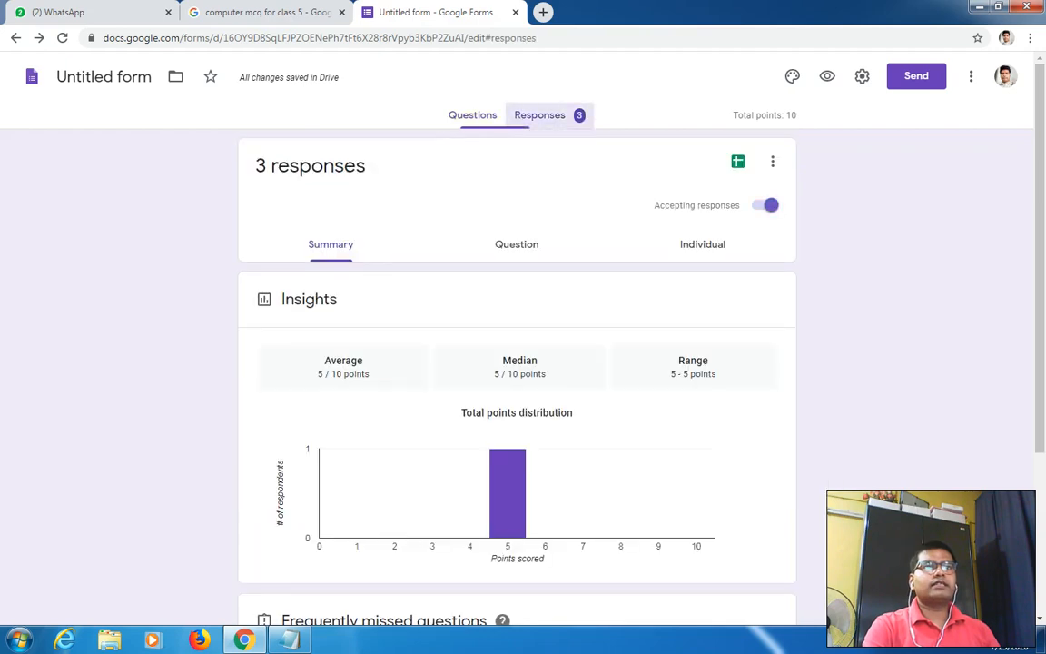
{"action": "left_click", "coordinate": [473, 115]}
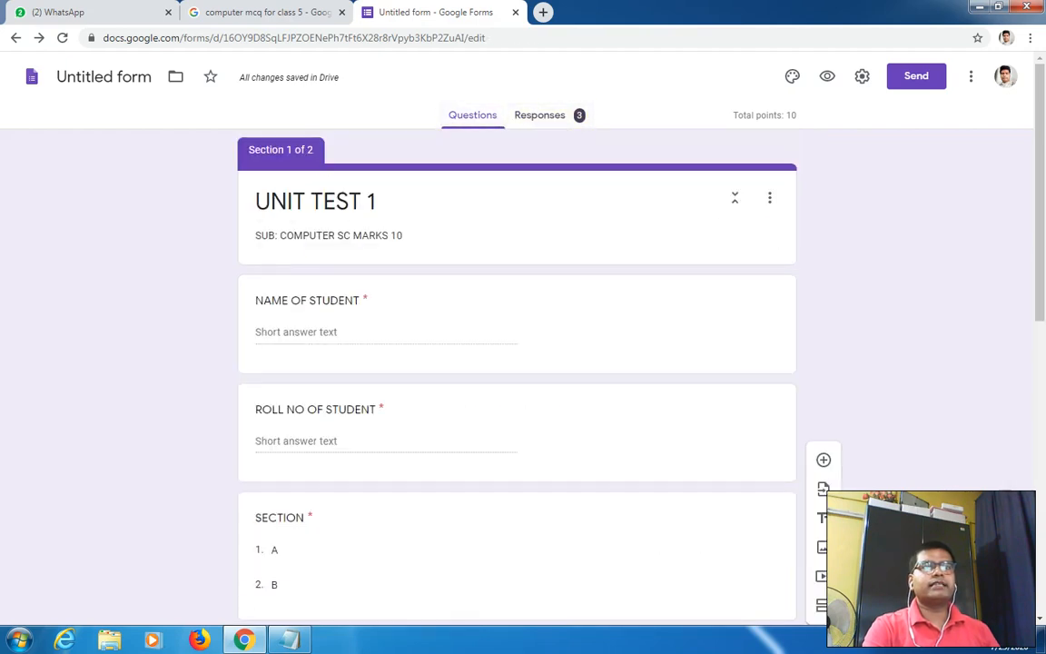
{"action": "left_click", "coordinate": [539, 114]}
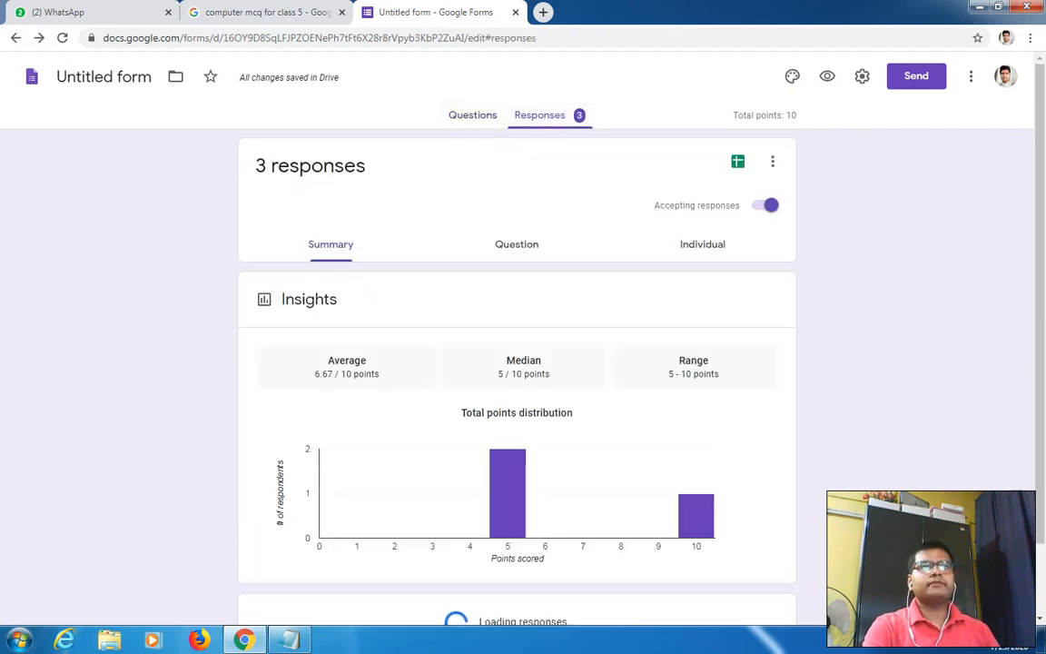
{"action": "left_click", "coordinate": [472, 114]}
{"action": "left_click", "coordinate": [540, 114]}
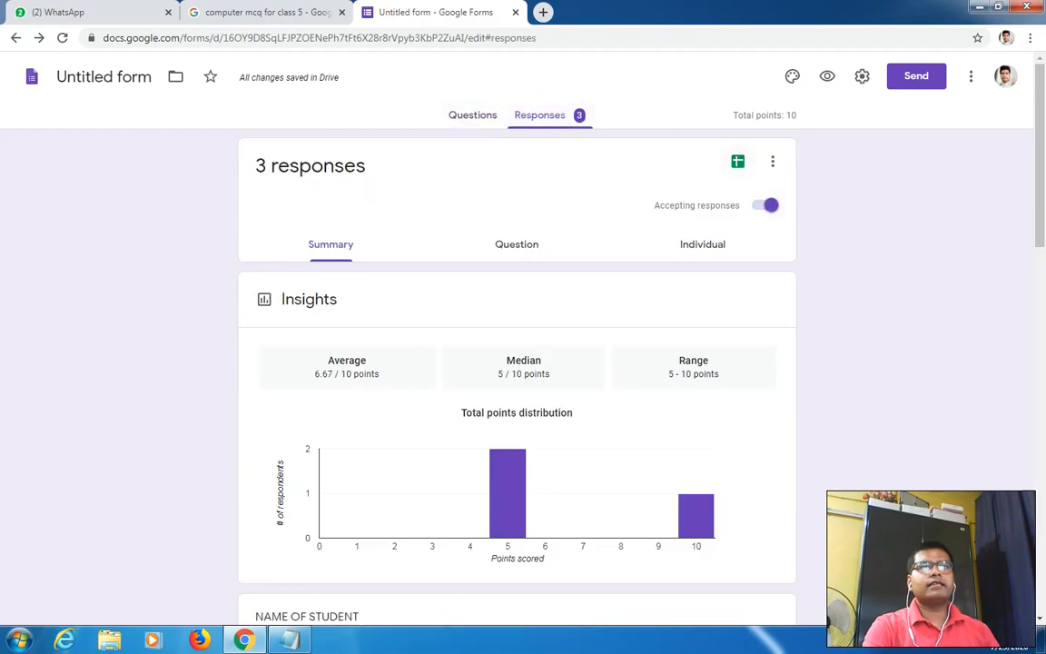
Step: Open the linked responses spreadsheet and examine each student's name, roll number, section, answers and score
{"action": "left_click", "coordinate": [737, 161]}
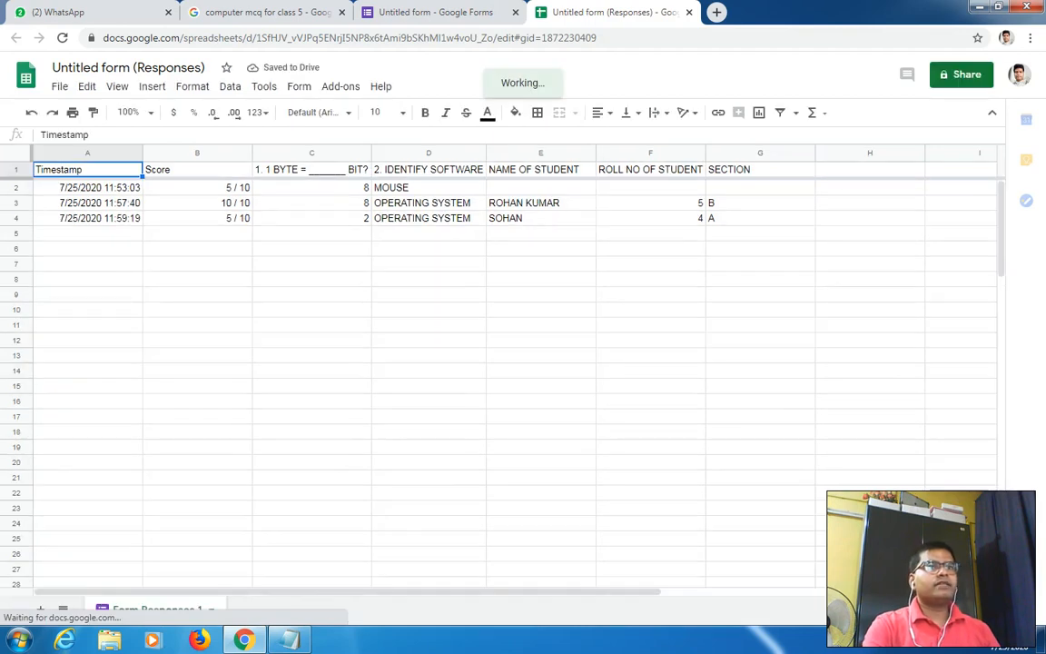
{"action": "left_click_drag", "start_coordinate": [541, 188], "coordinate": [540, 218]}
{"action": "left_click_drag", "start_coordinate": [650, 188], "coordinate": [760, 218]}
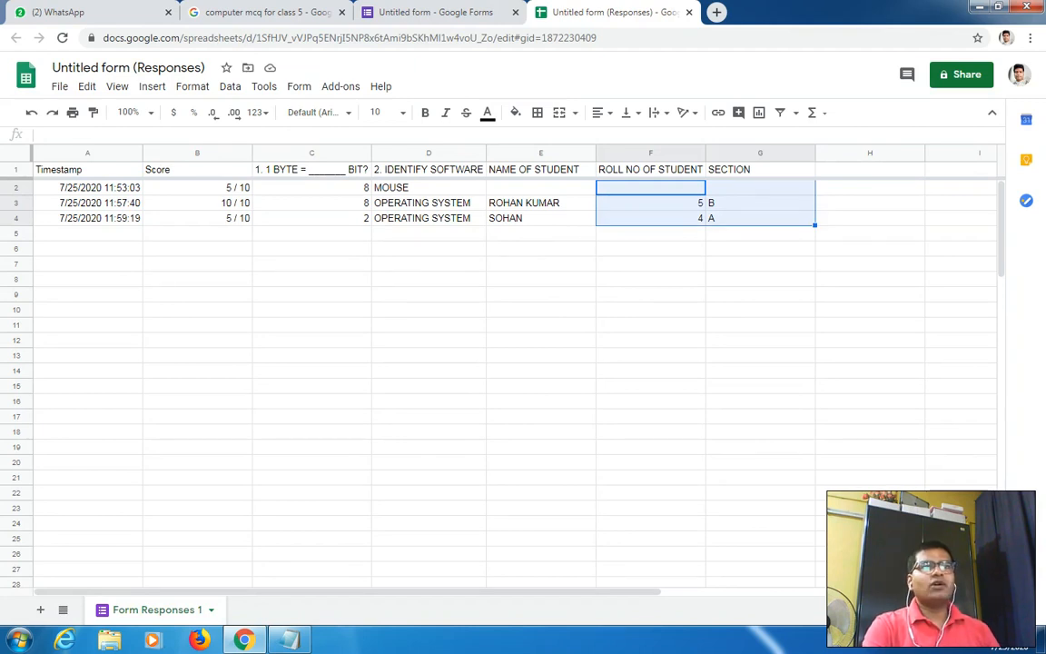
{"action": "left_click", "coordinate": [541, 203]}
{"action": "left_click_drag", "start_coordinate": [429, 203], "coordinate": [100, 204]}
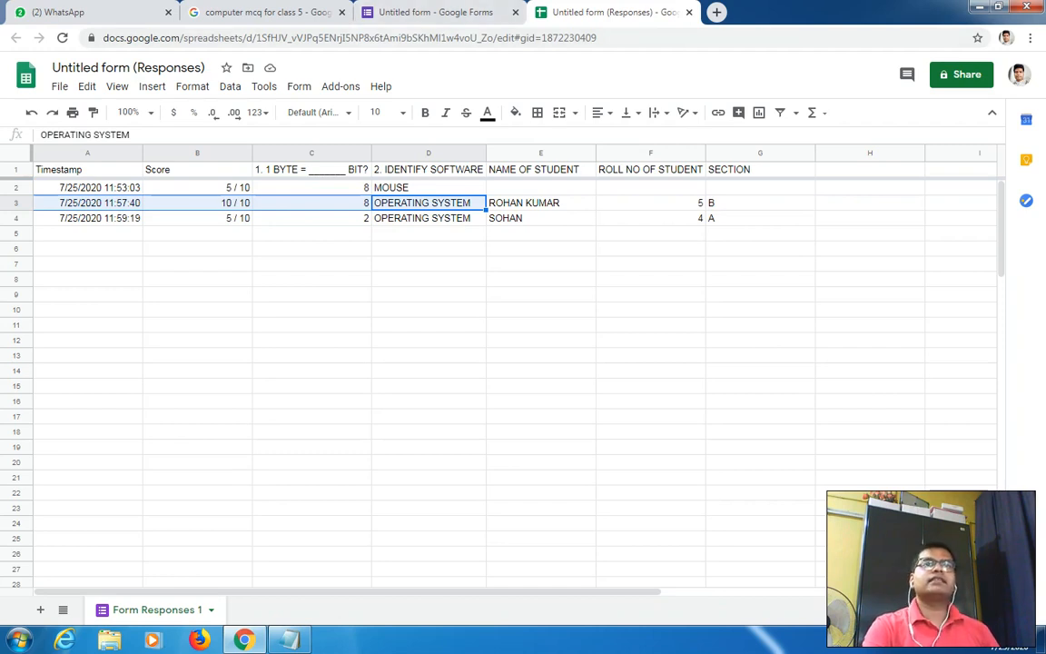
Step: Close the responses spreadsheet, return to the form's questions, and minimize the browser window
{"action": "key", "text": "ctrl+w"}
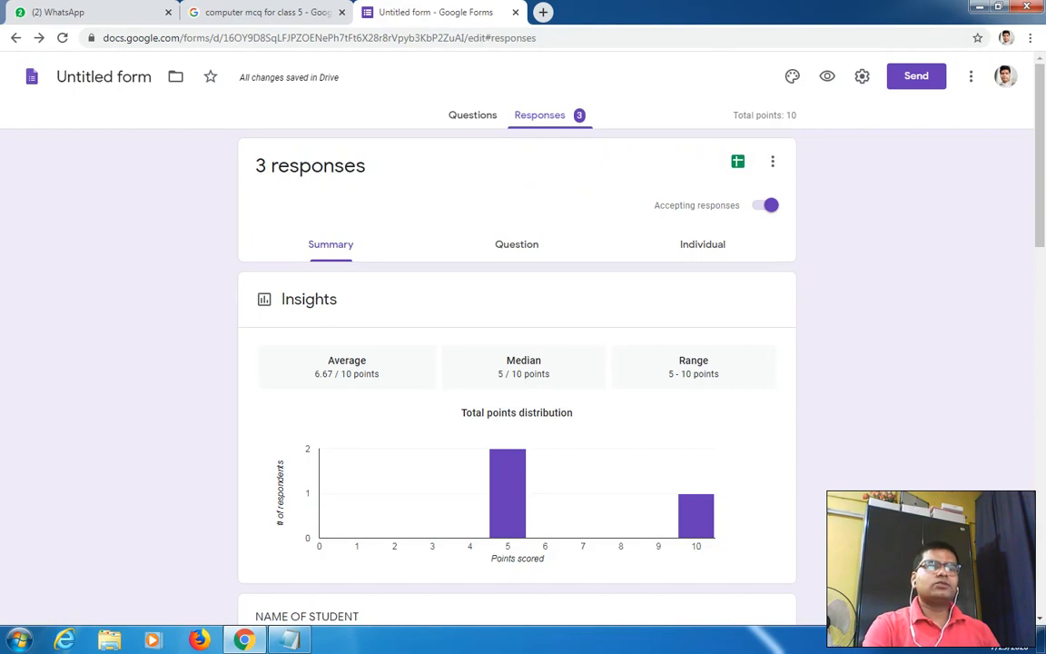
{"action": "left_click", "coordinate": [472, 114]}
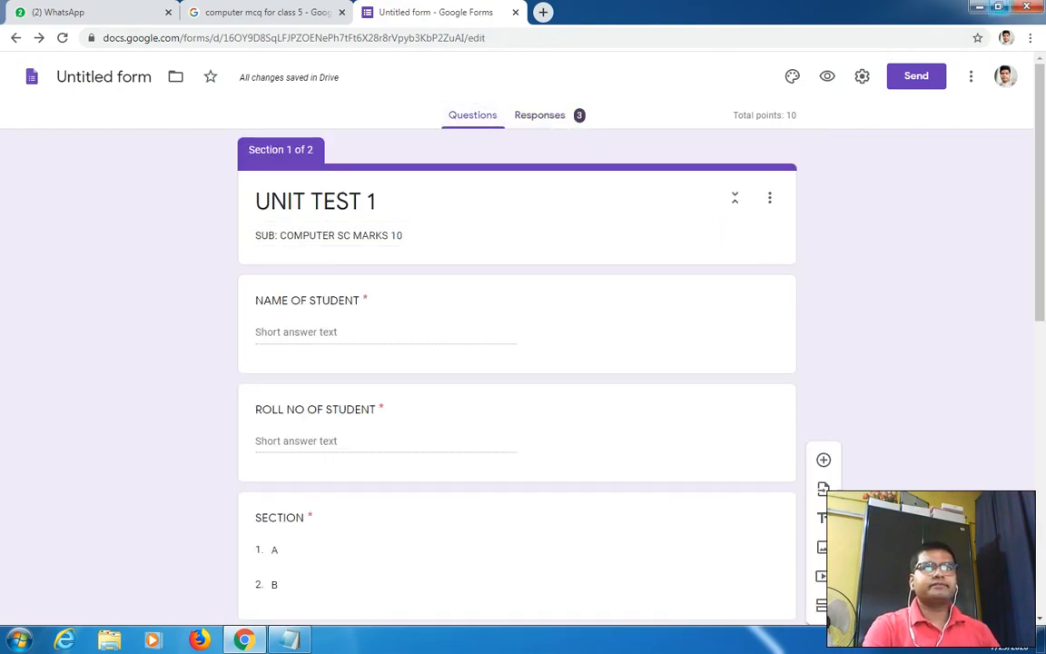
{"action": "left_click", "coordinate": [980, 7]}
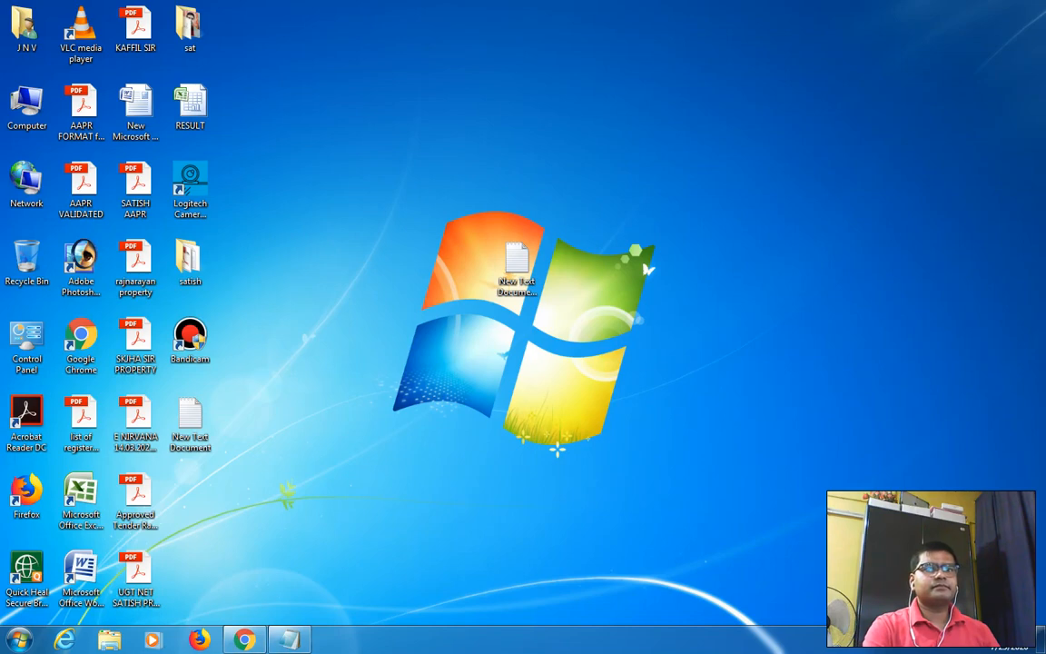